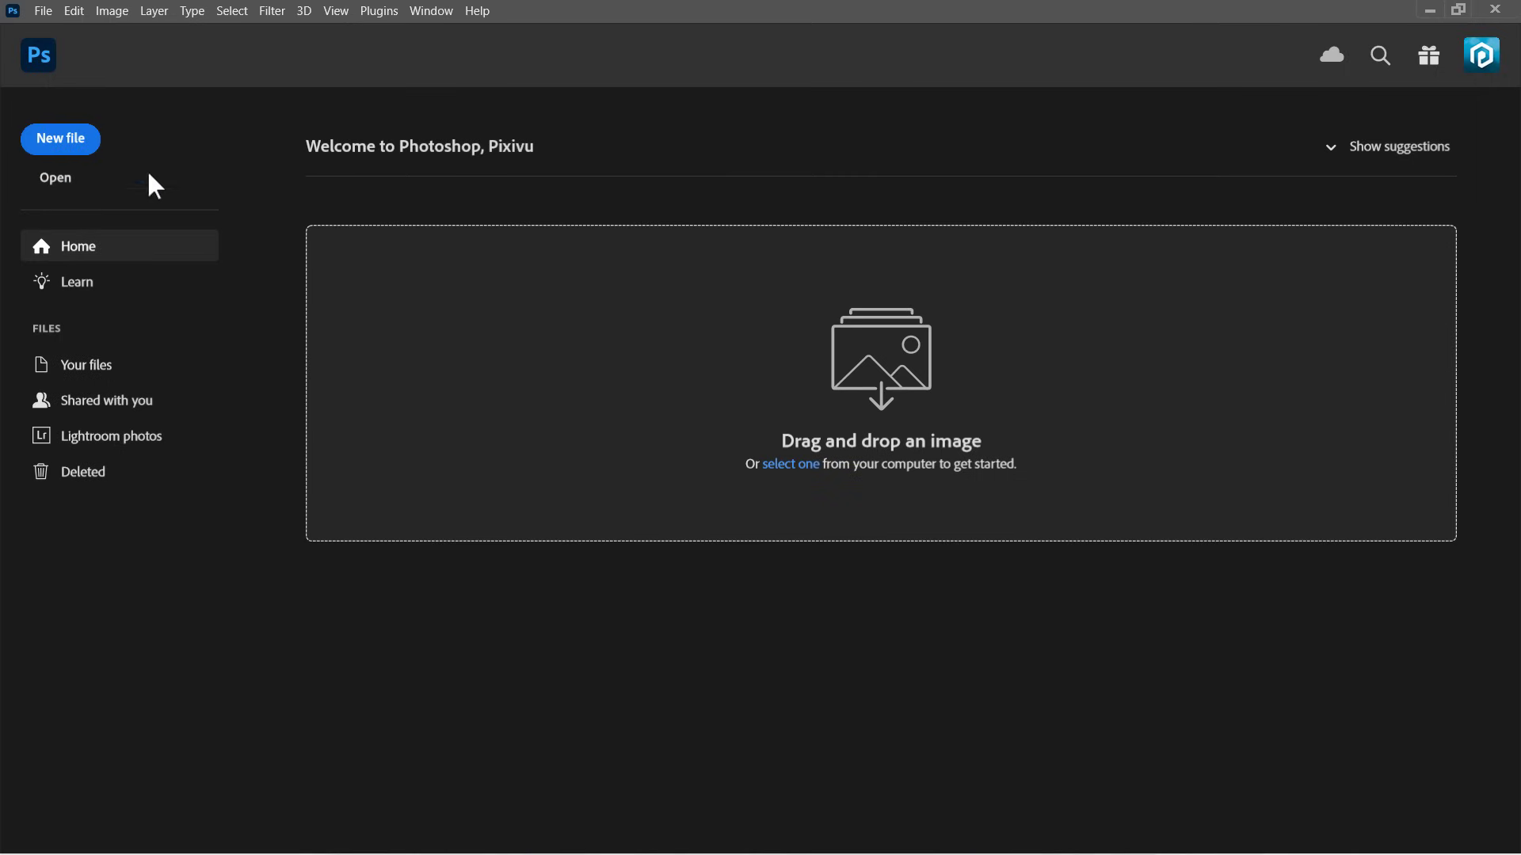
Create a blank 3500 × 2500 px document at 300 ppi
left_click(61, 138)
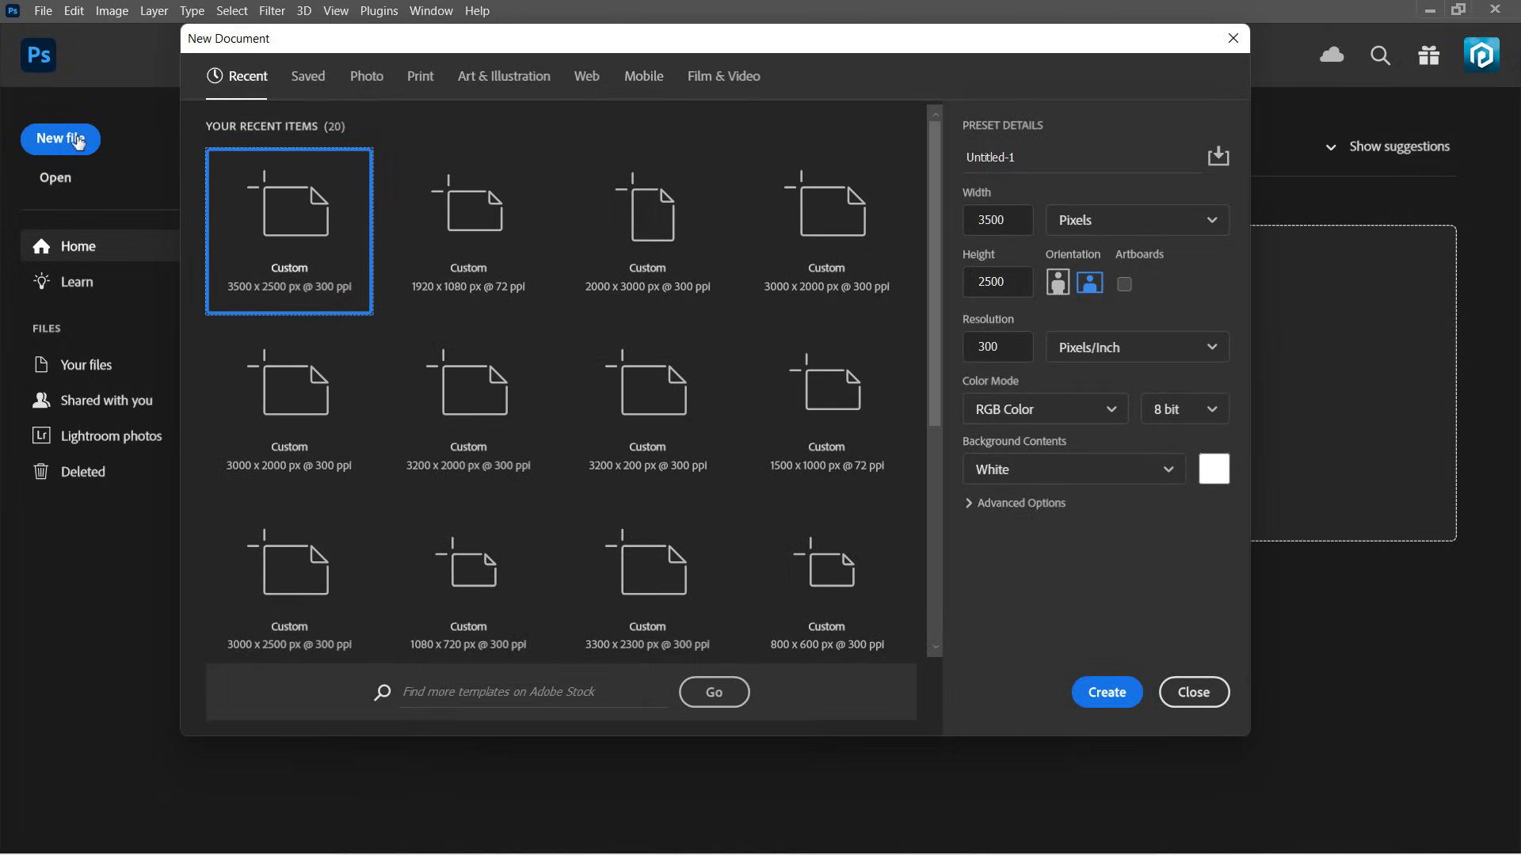
left_click(1070, 252)
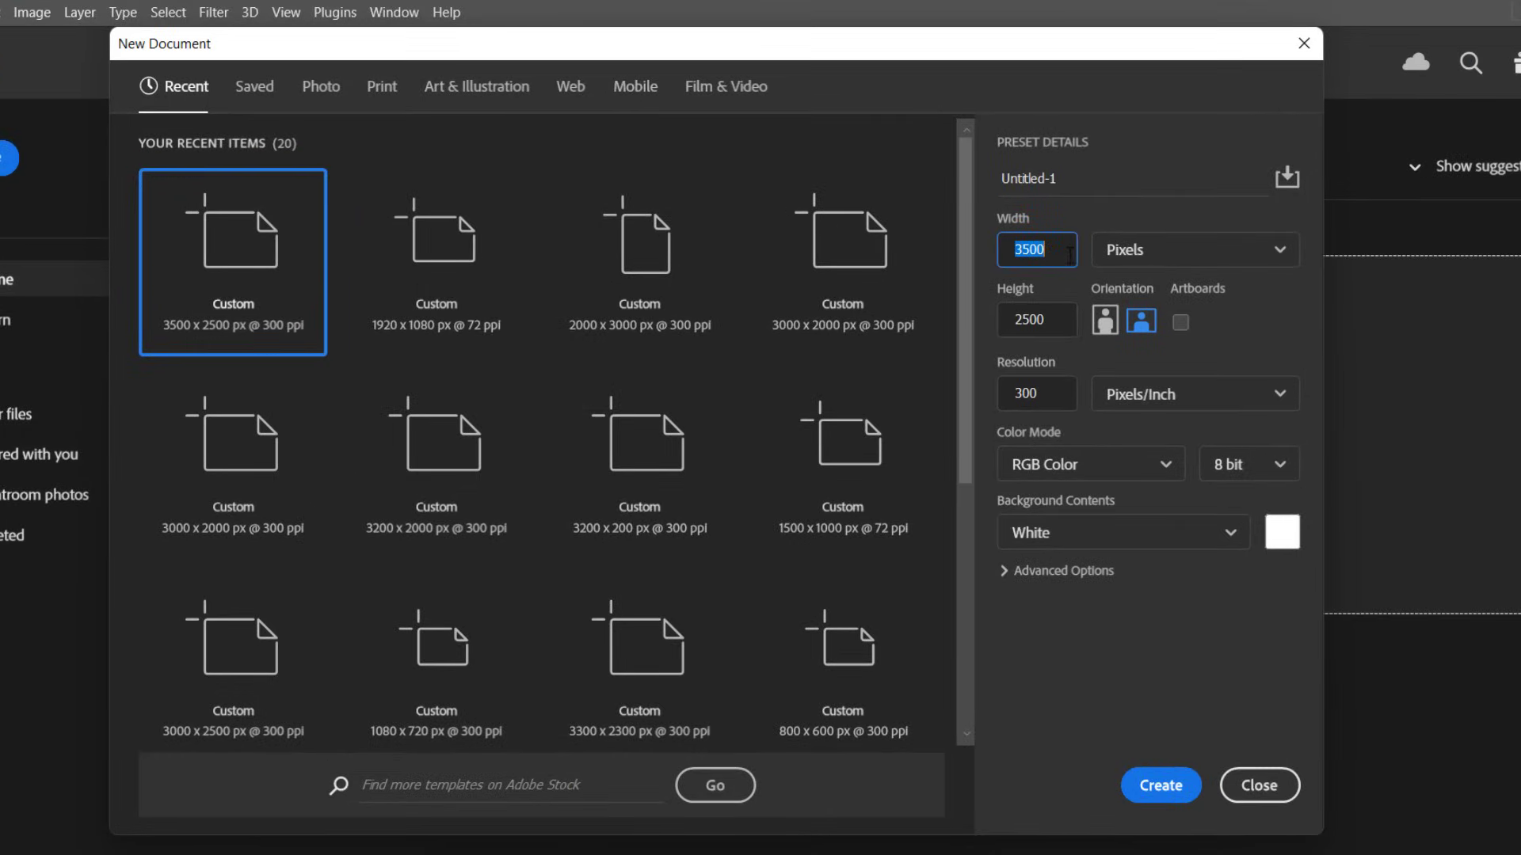
left_click(1063, 322)
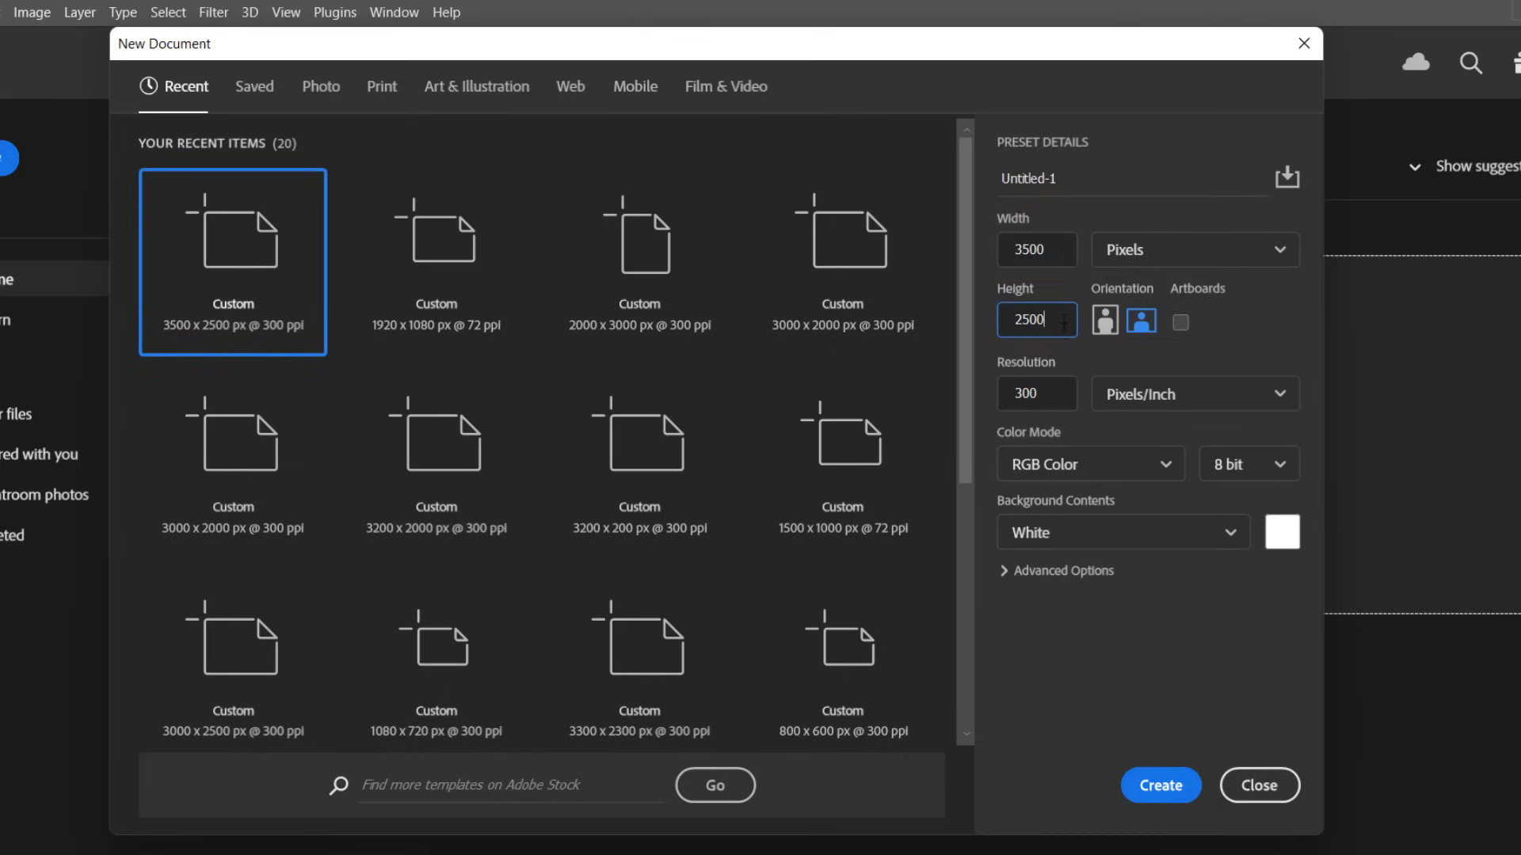
left_click(1059, 395)
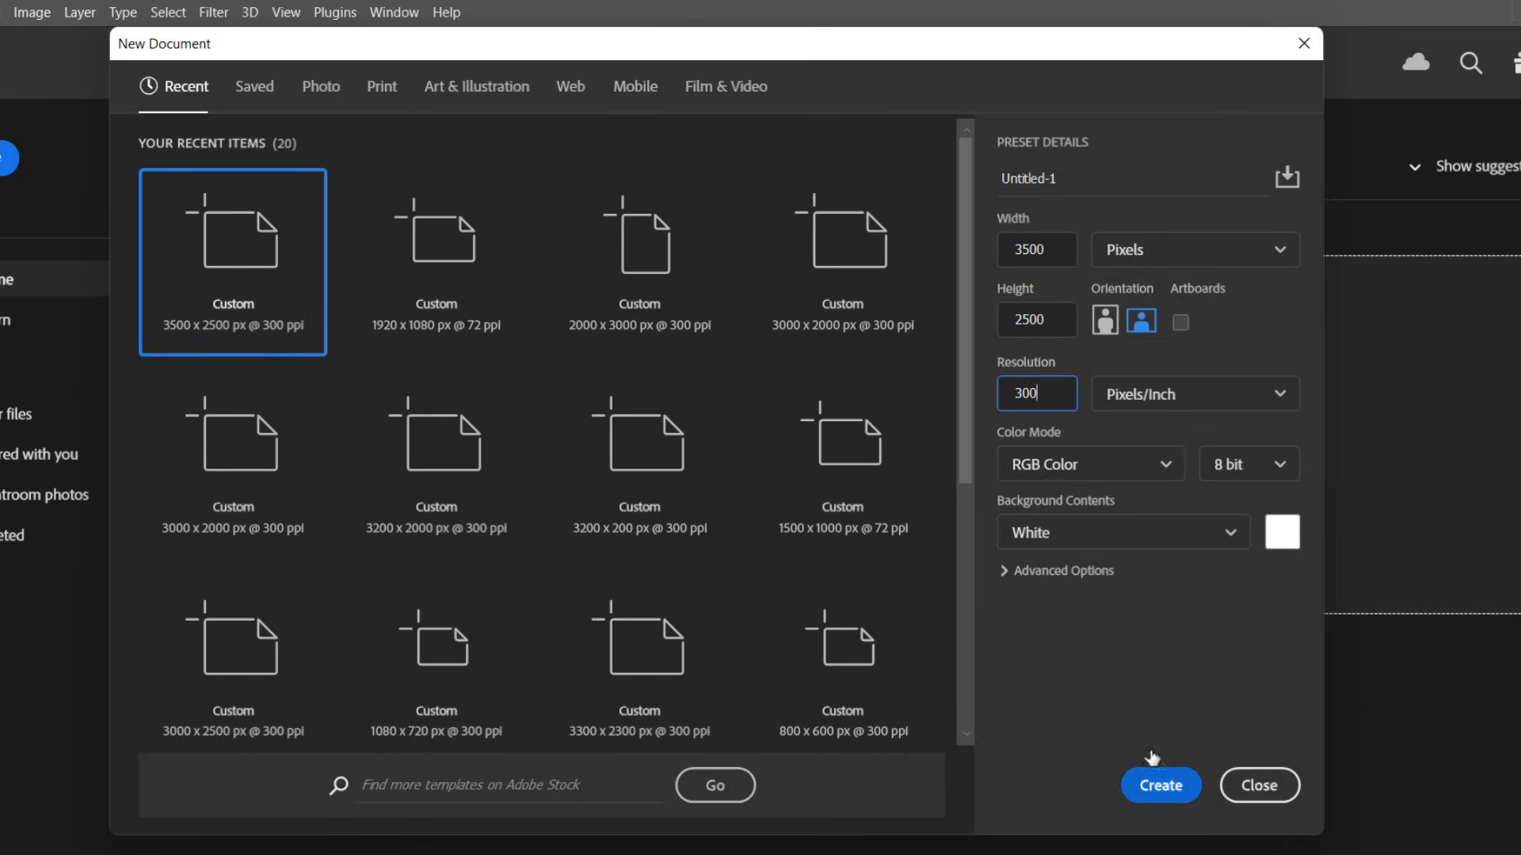
left_click(1159, 784)
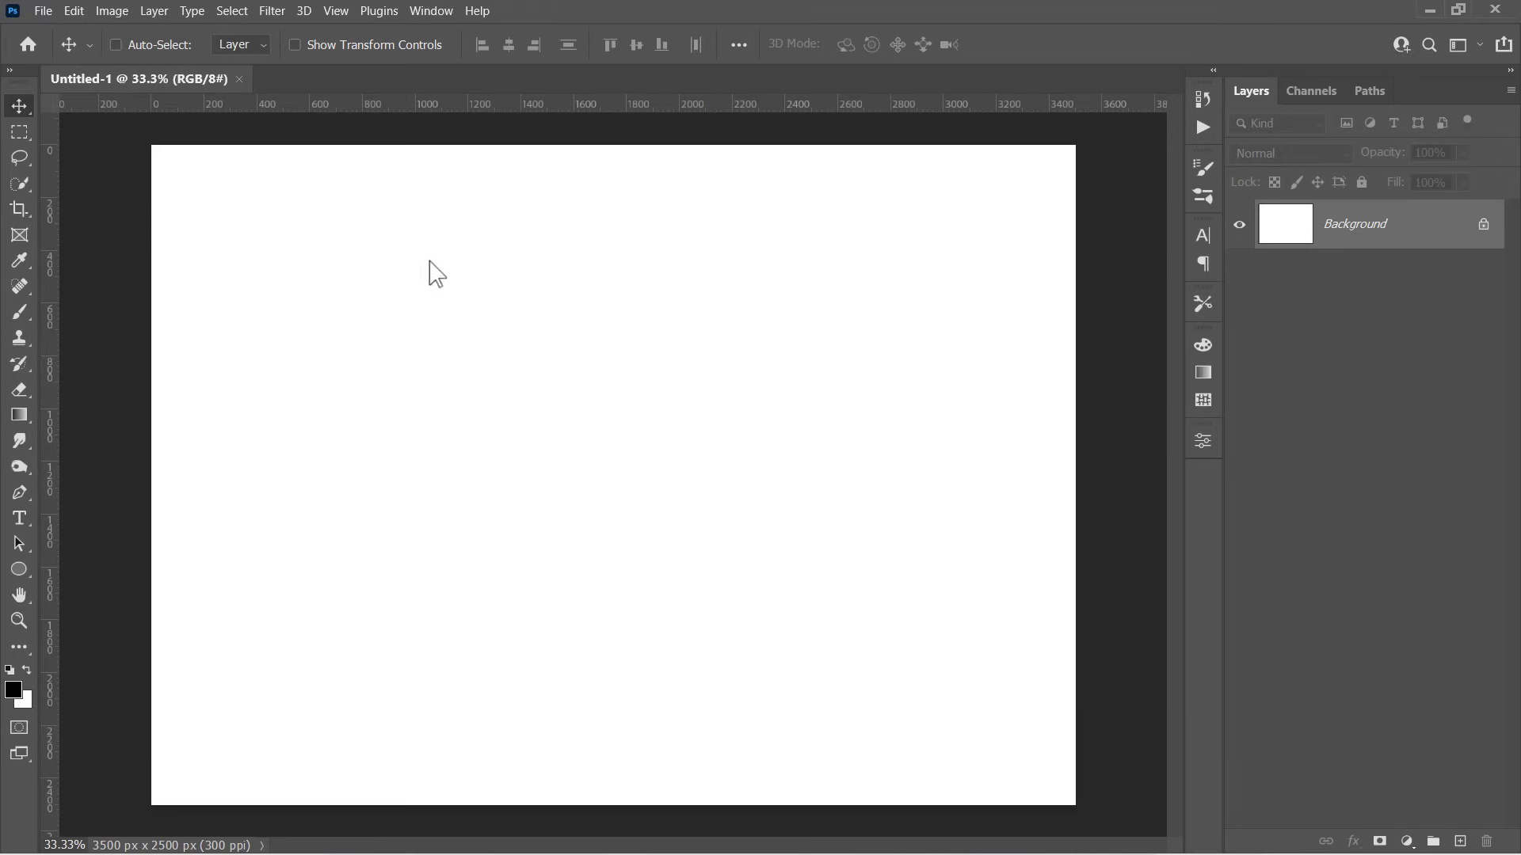
Place 338566106.jpg embedded and scale it up to fill the canvas
left_click(42, 11)
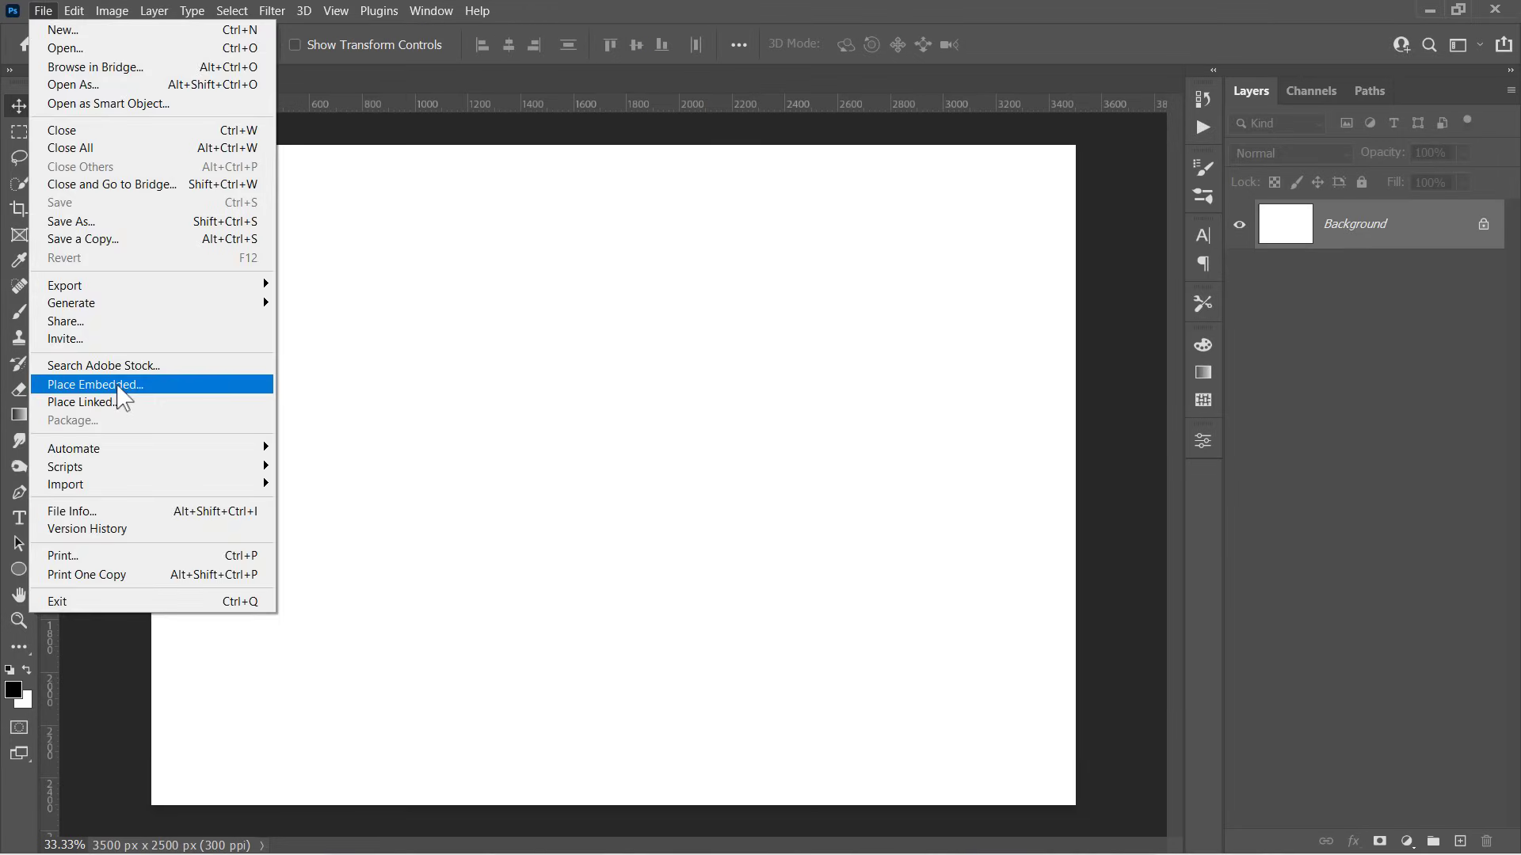
left_click(119, 385)
left_click(260, 219)
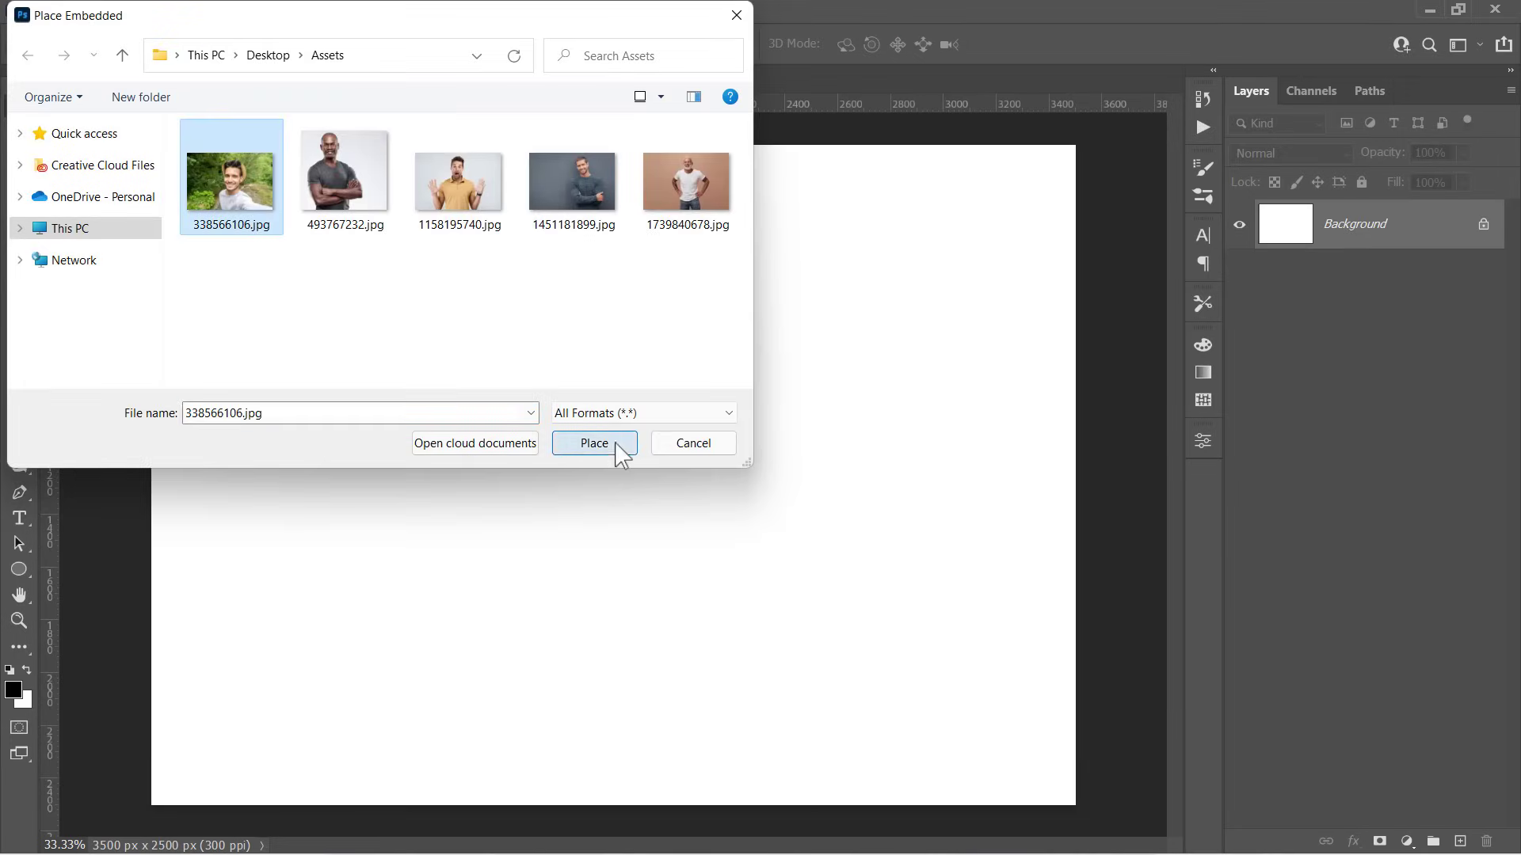
left_click(616, 449)
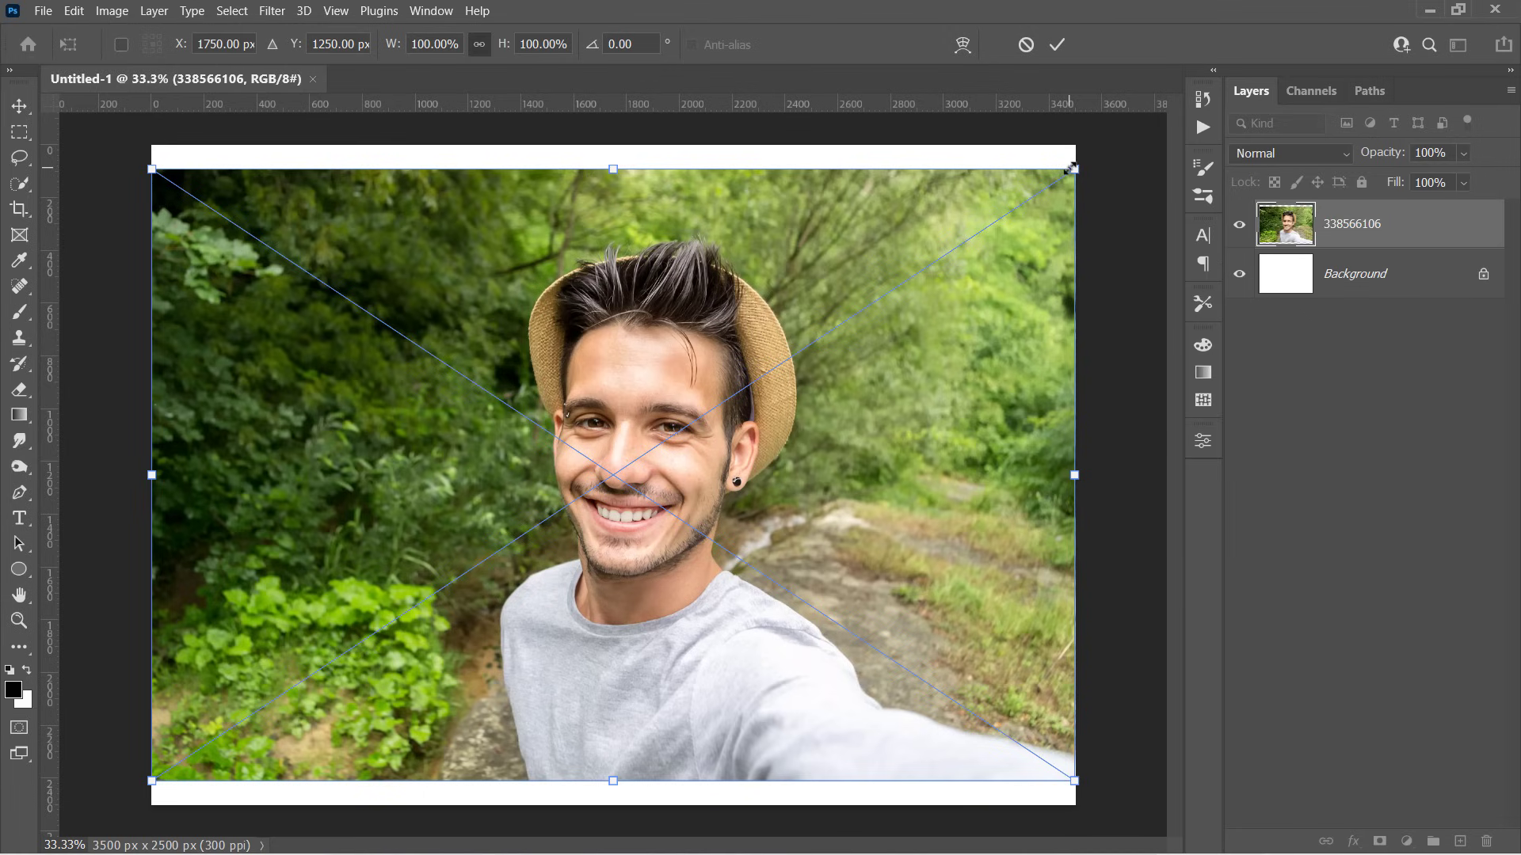
left_click_drag(1069, 167, 1118, 143)
key("Return")
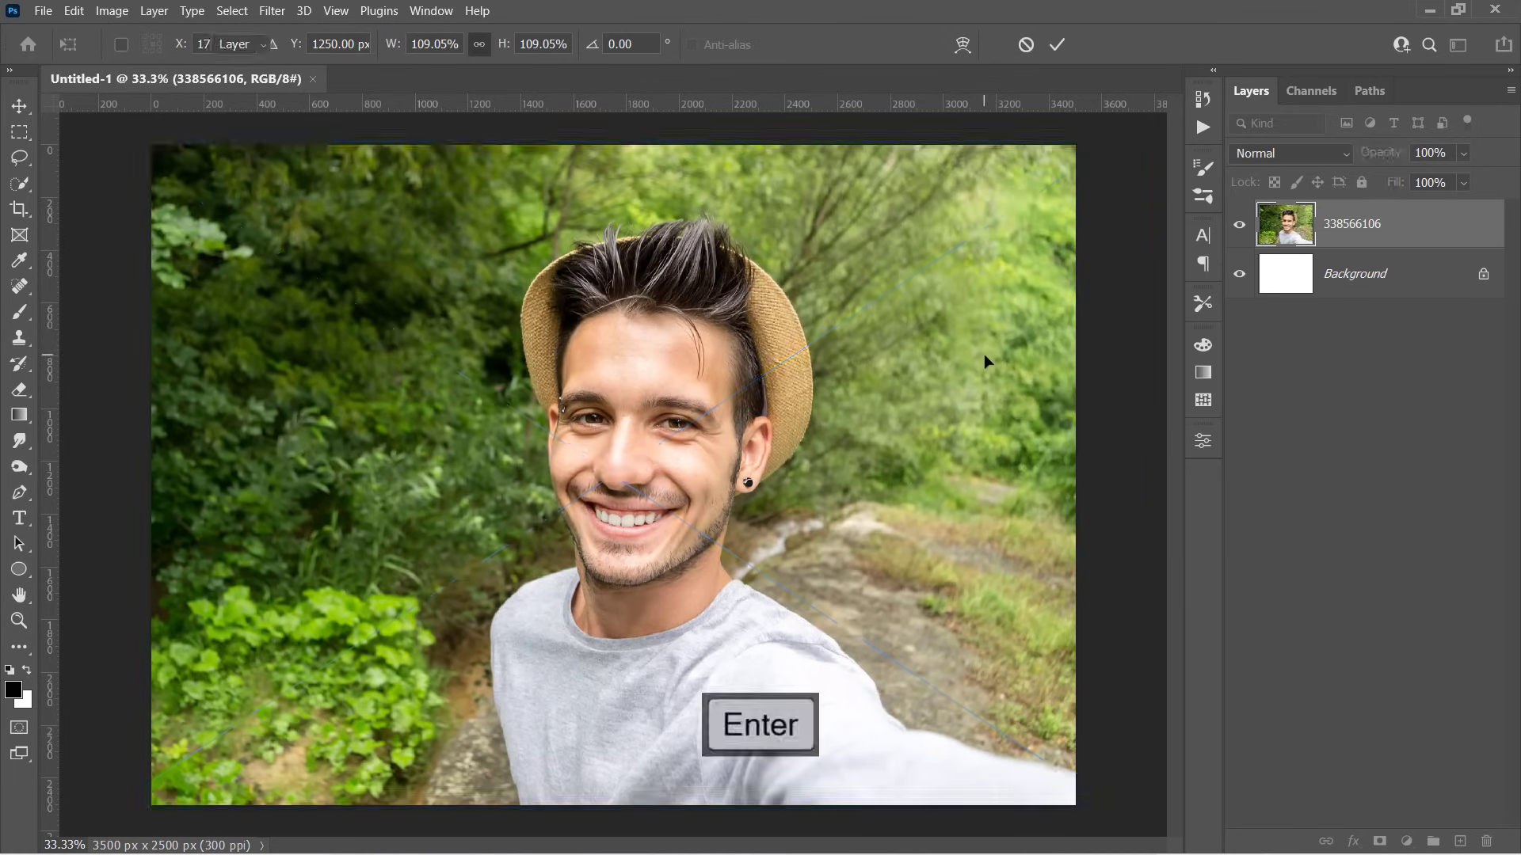
Select the man with Select Subject and mask out the forest background
left_click(20, 185)
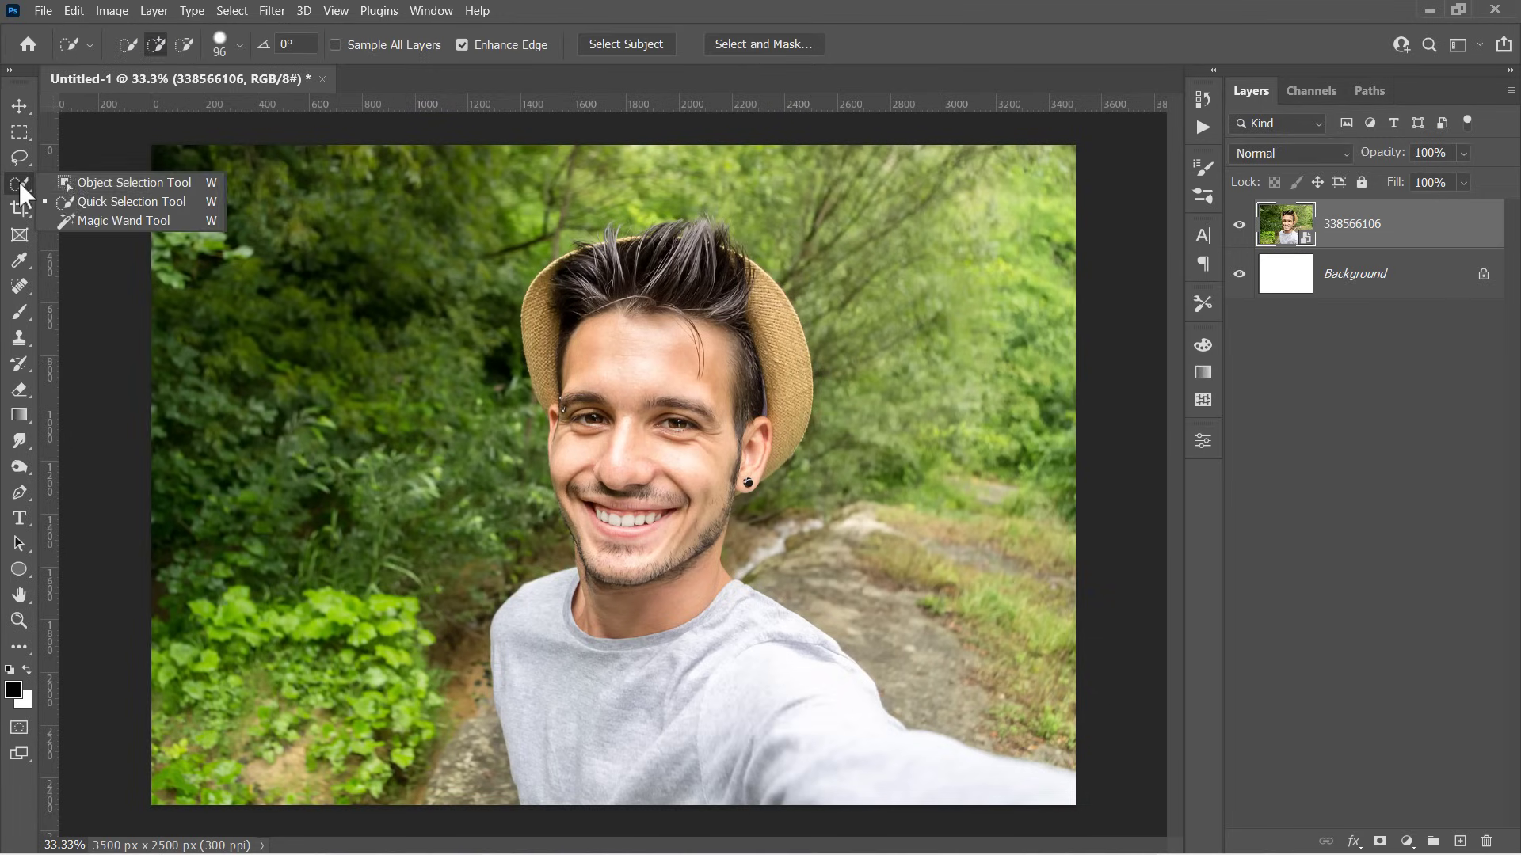
left_click(92, 205)
mouse_move(678, 269)
left_mouse_down()
mouse_move(737, 318)
mouse_move(641, 499)
mouse_move(877, 695)
left_mouse_up()
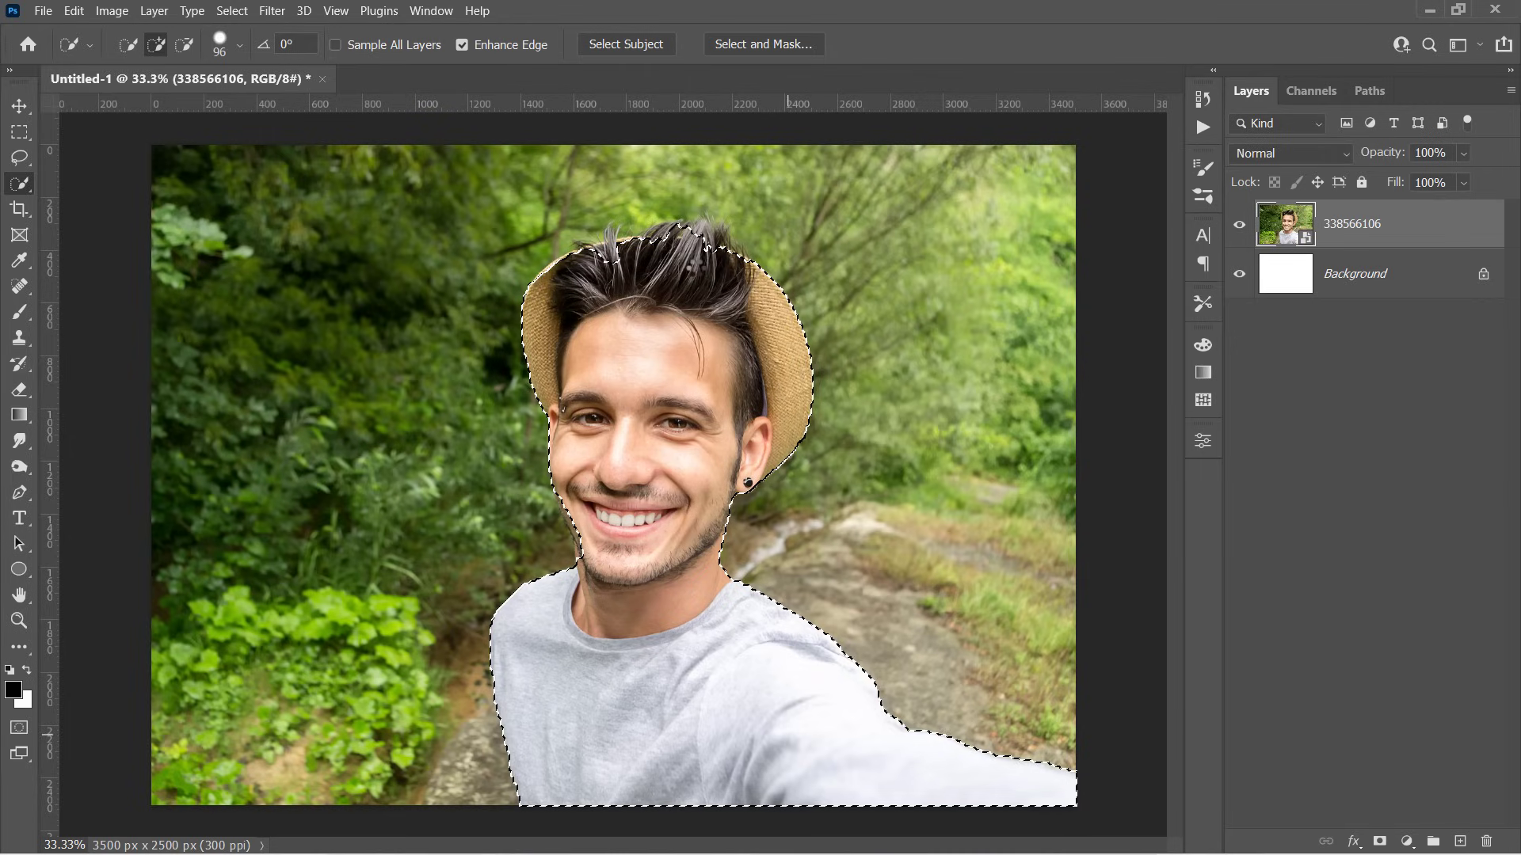
key("ctrl+d")
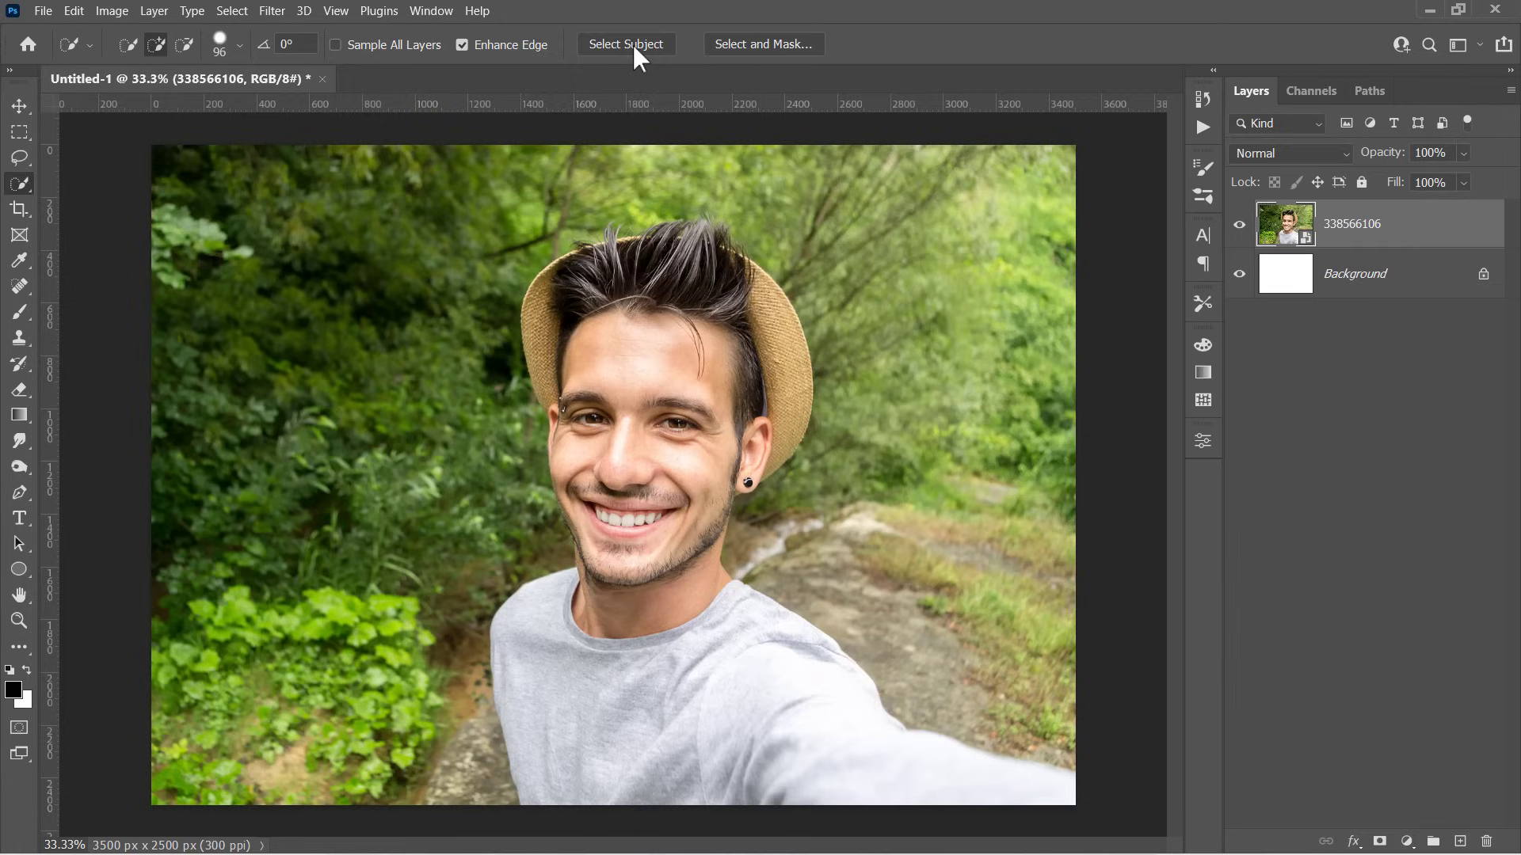
left_click(628, 48)
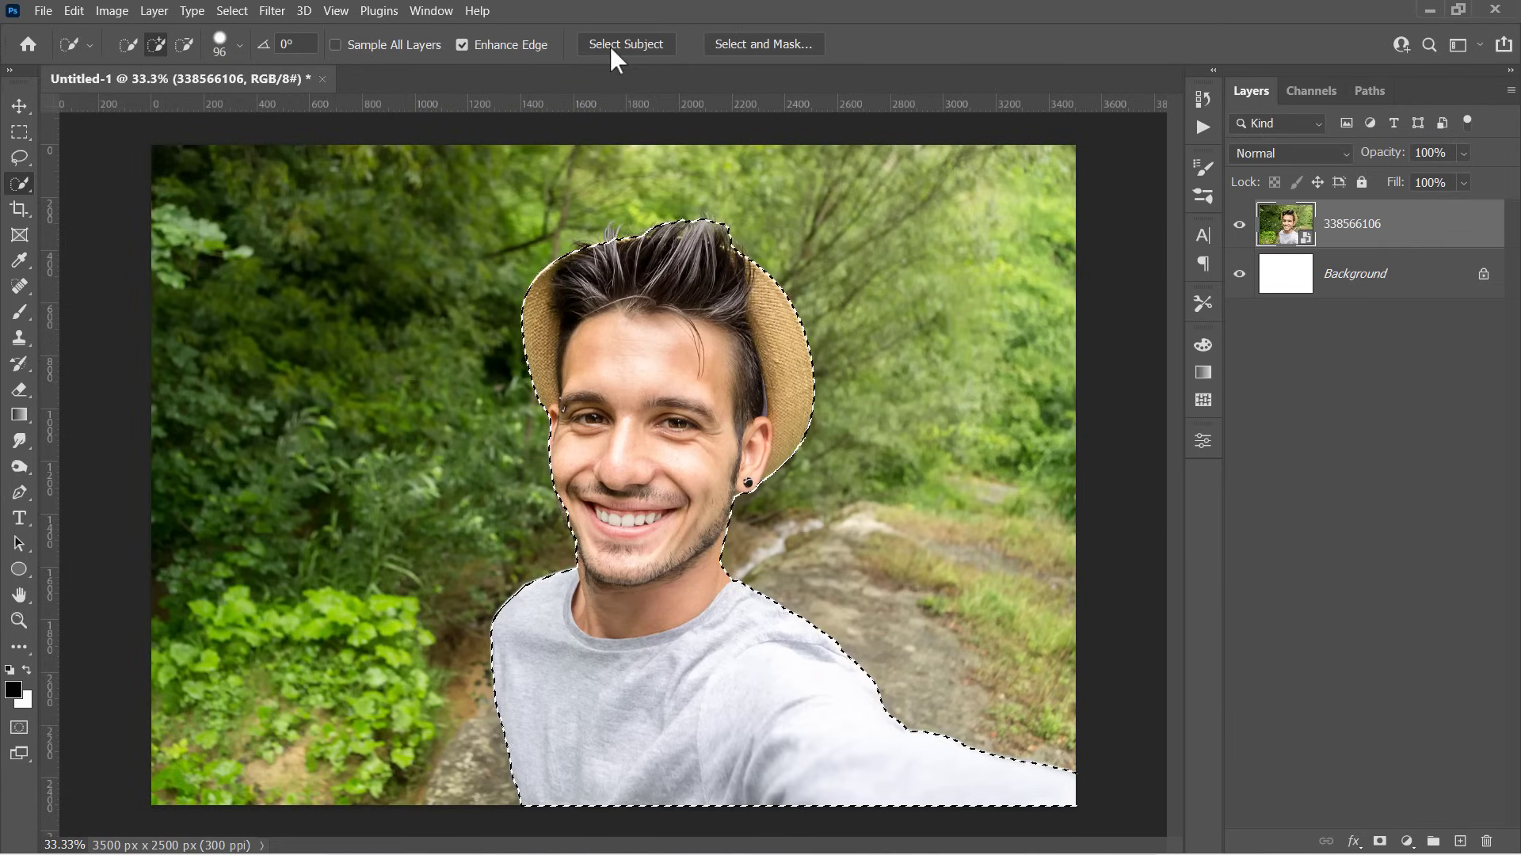
scroll(627, 577, "up", 4)
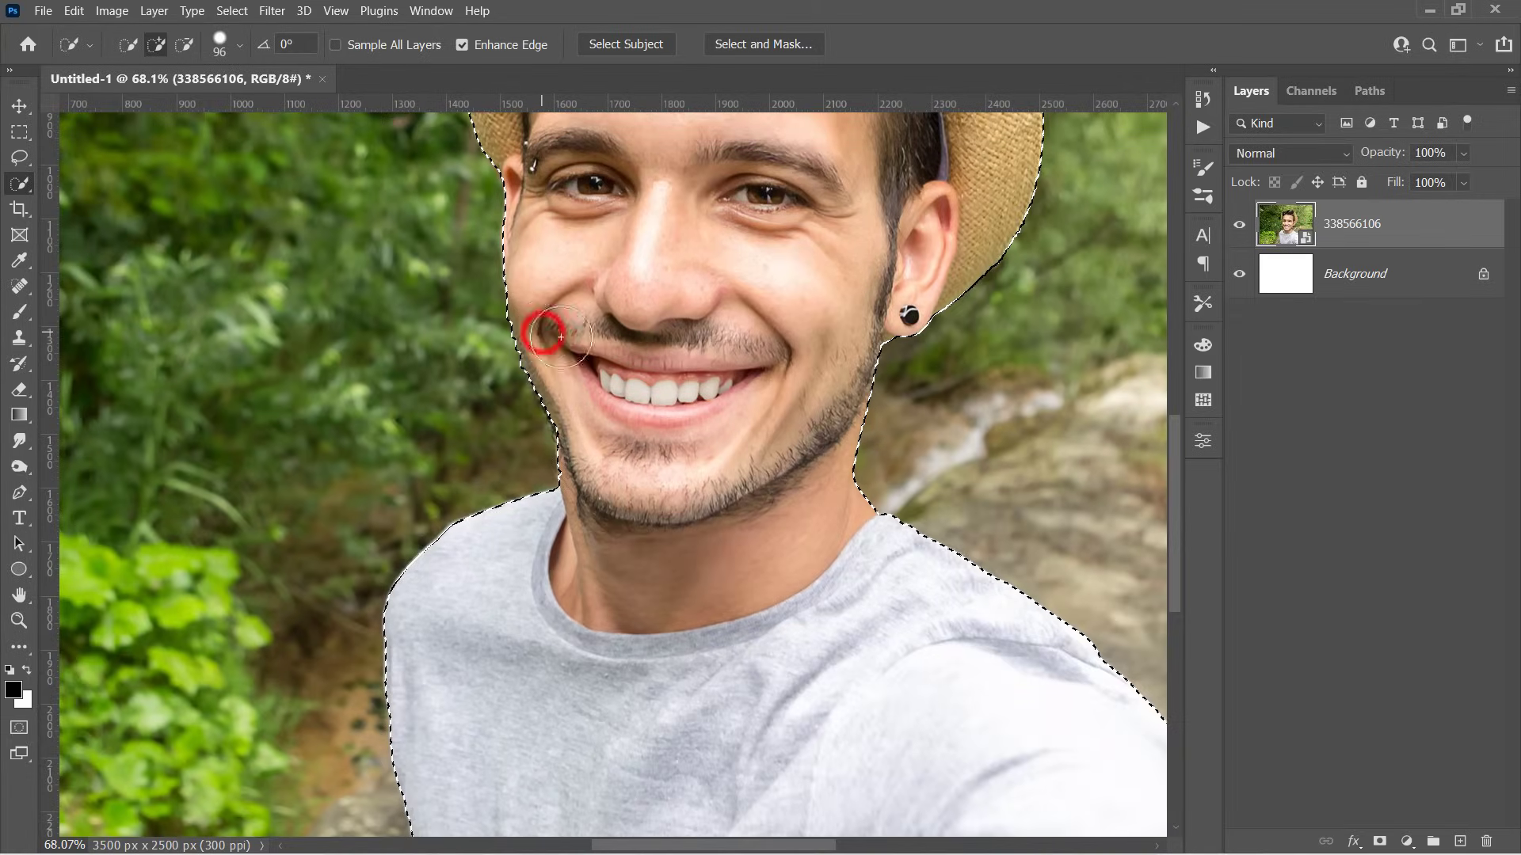
scroll(674, 430, "up", 2)
scroll(673, 430, "up", 3)
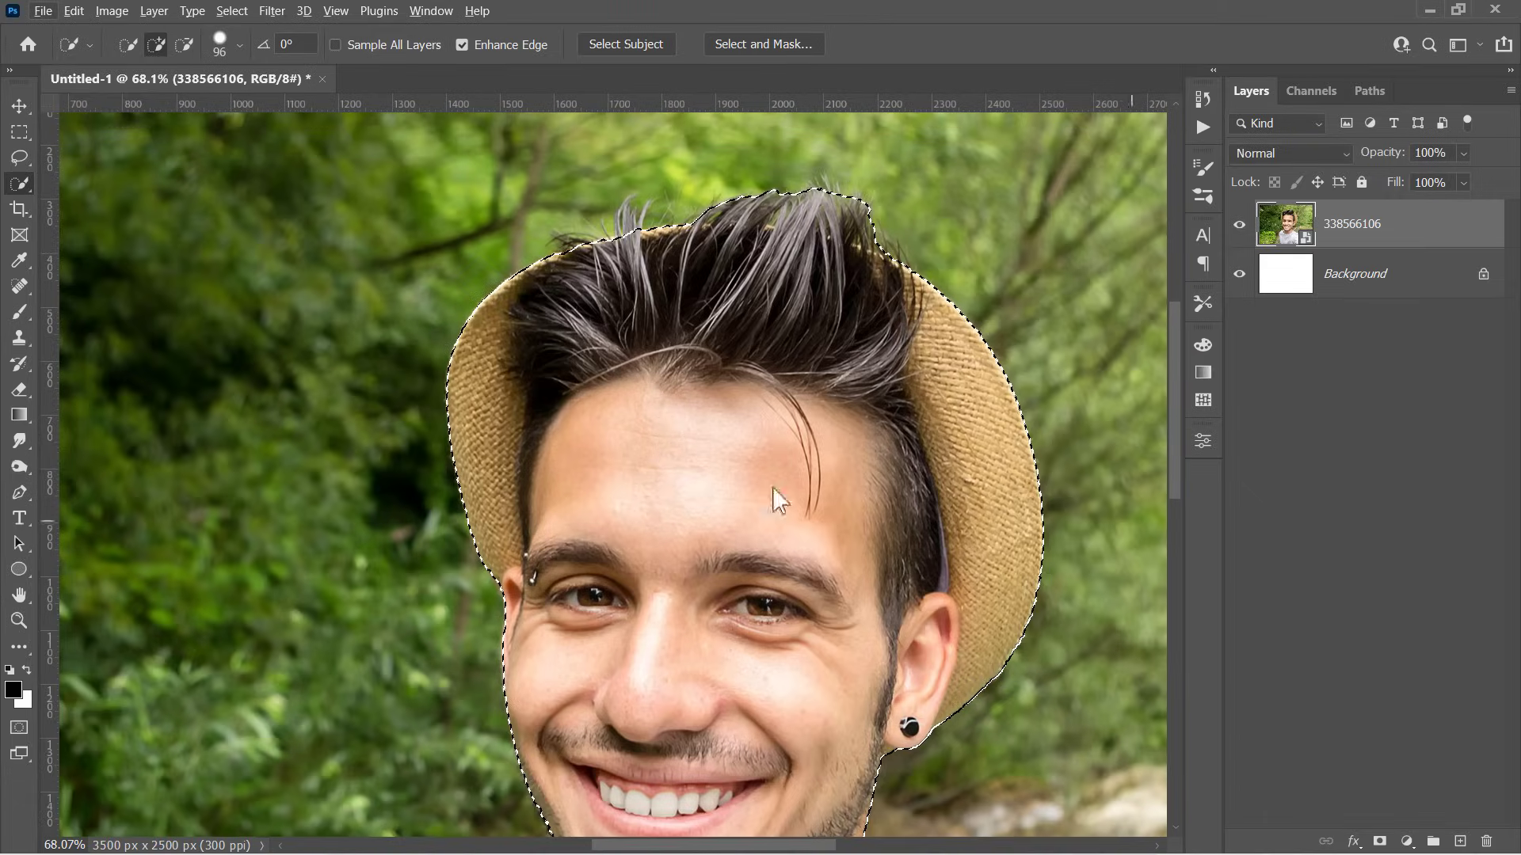
left_click(1379, 841)
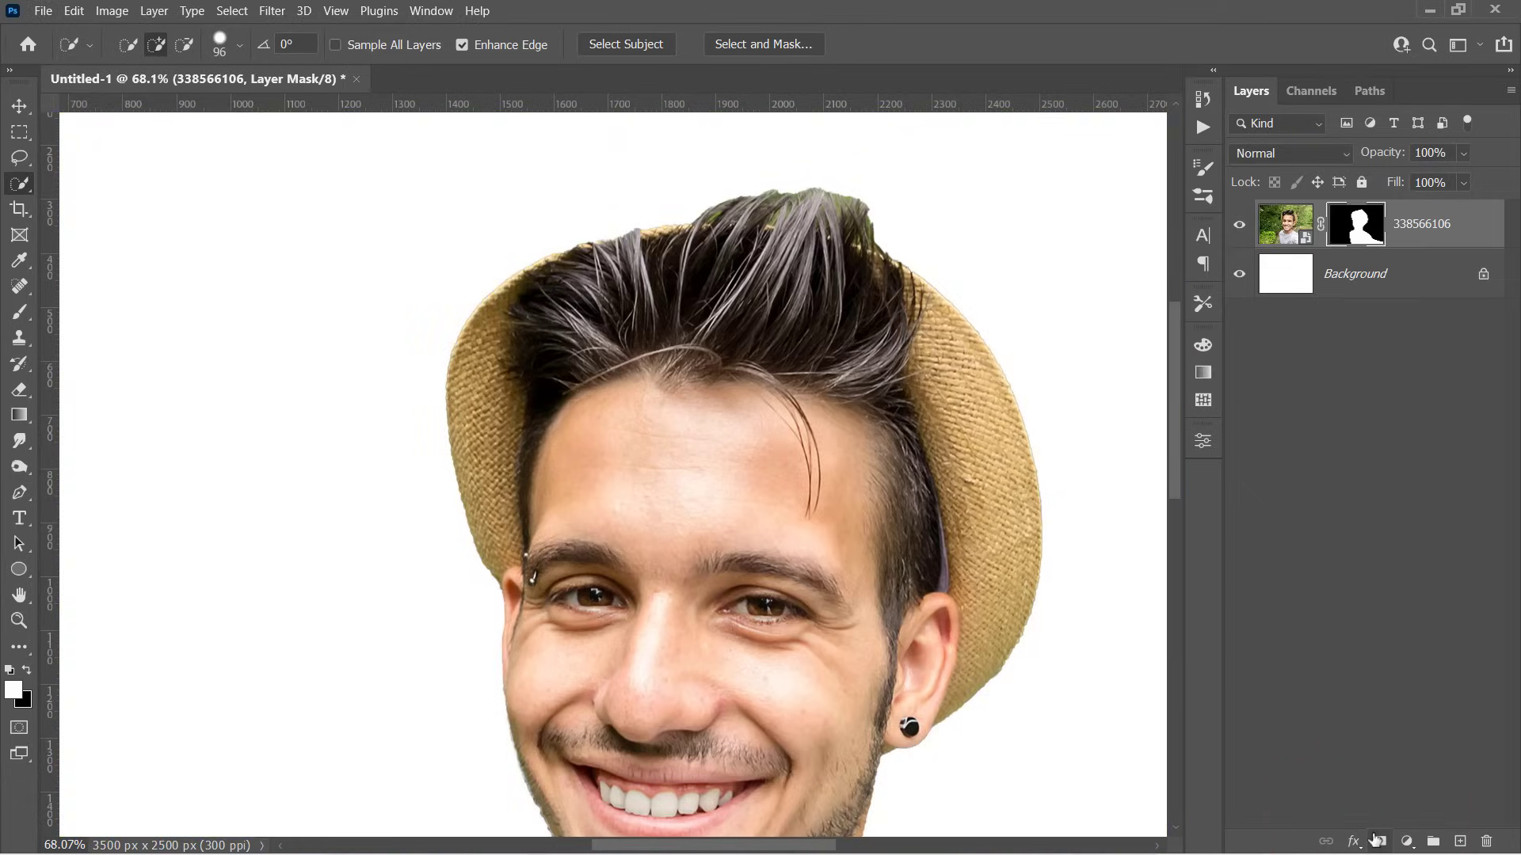
Delete the white Background layer, leaving transparency behind the man
key("ctrl+0")
left_click(1369, 283)
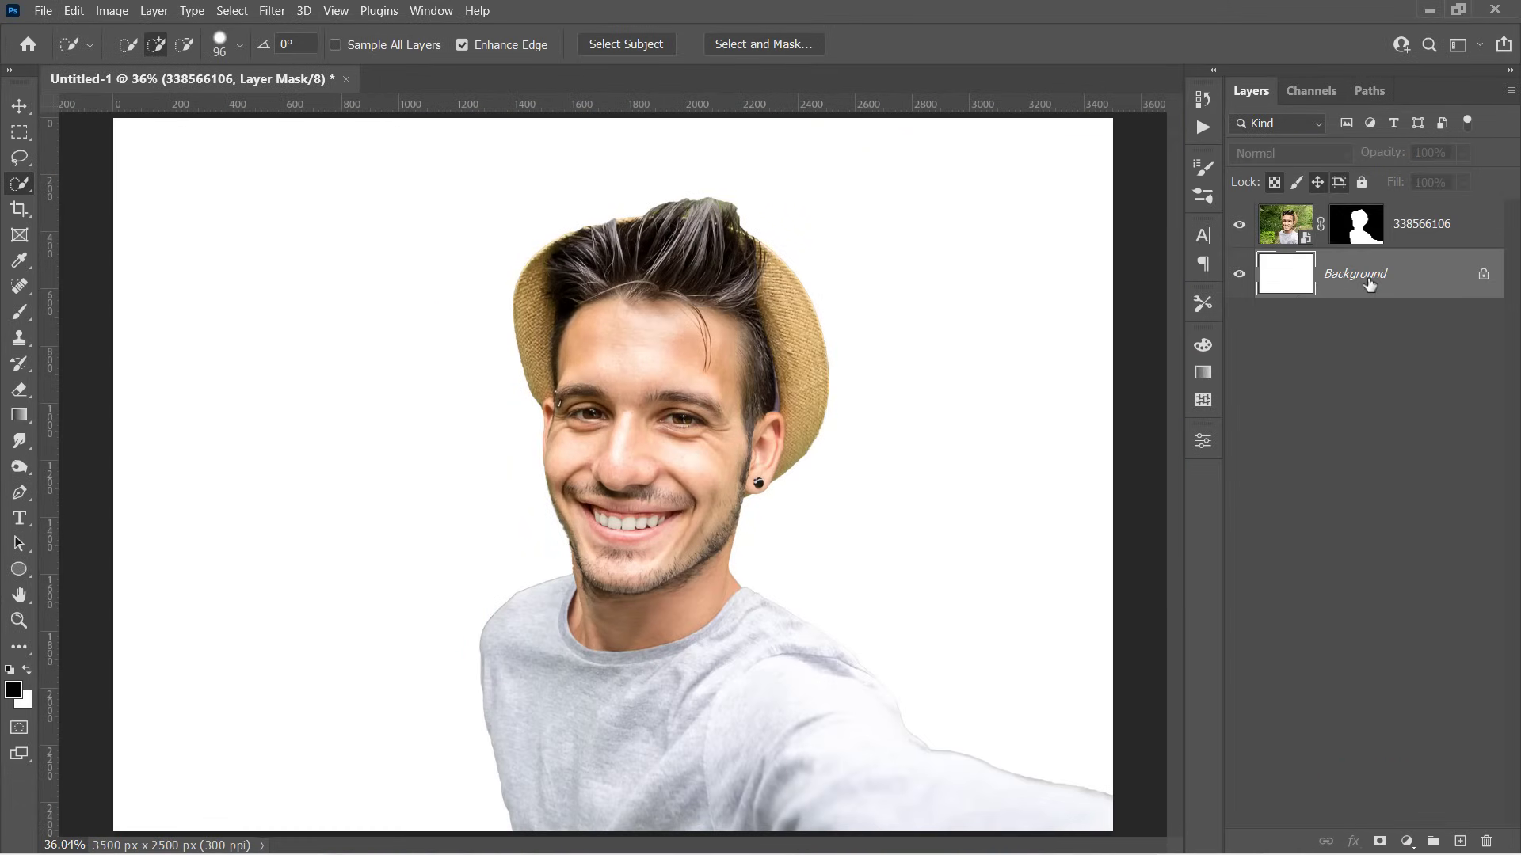
key("Delete")
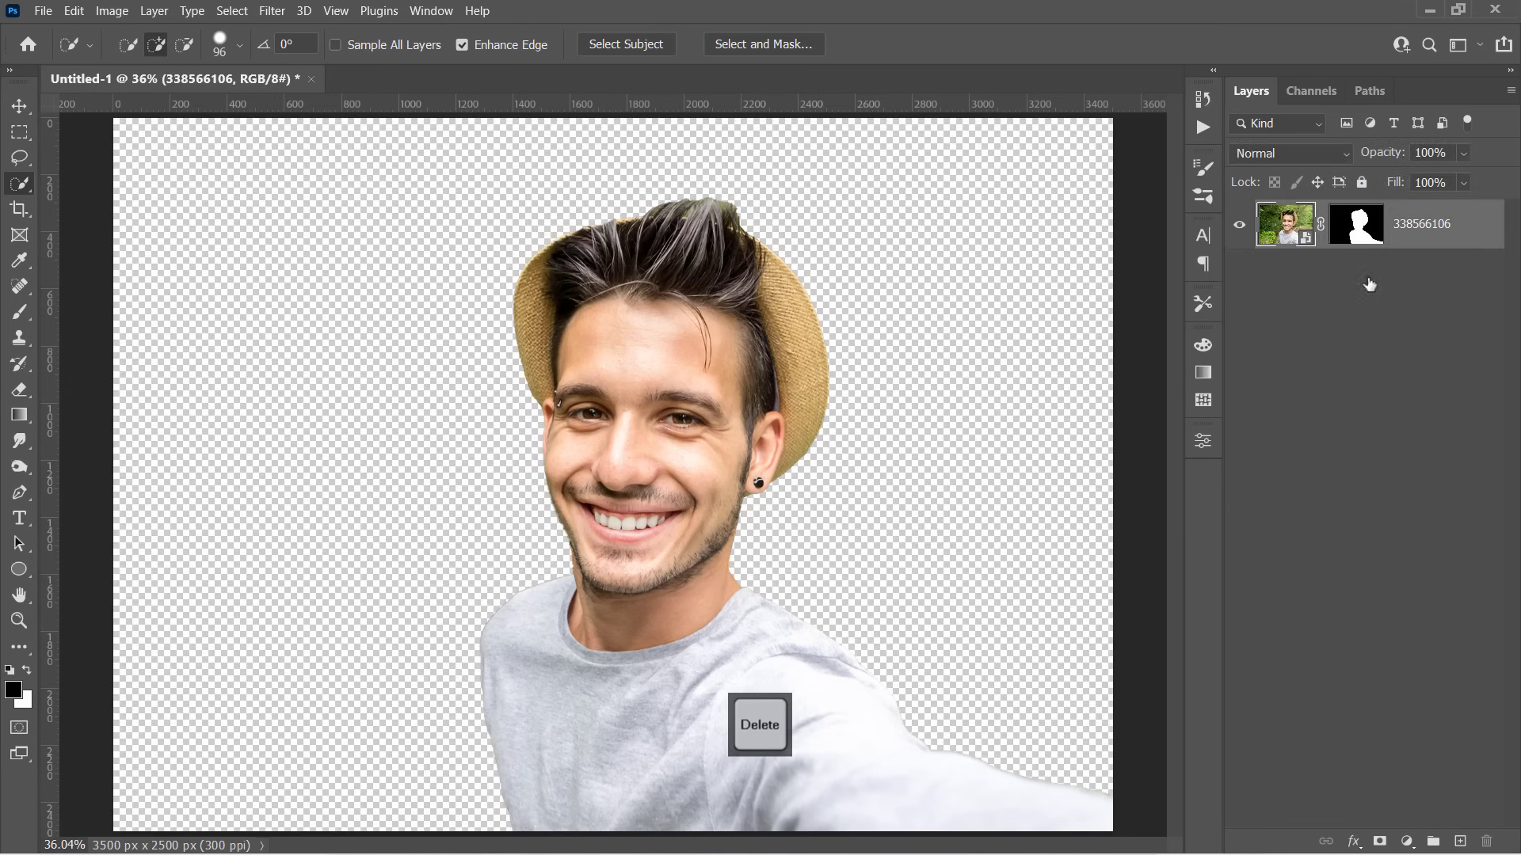
Refine the mask edge along the spiky hair tips with Select and Mask
right_click(1354, 222)
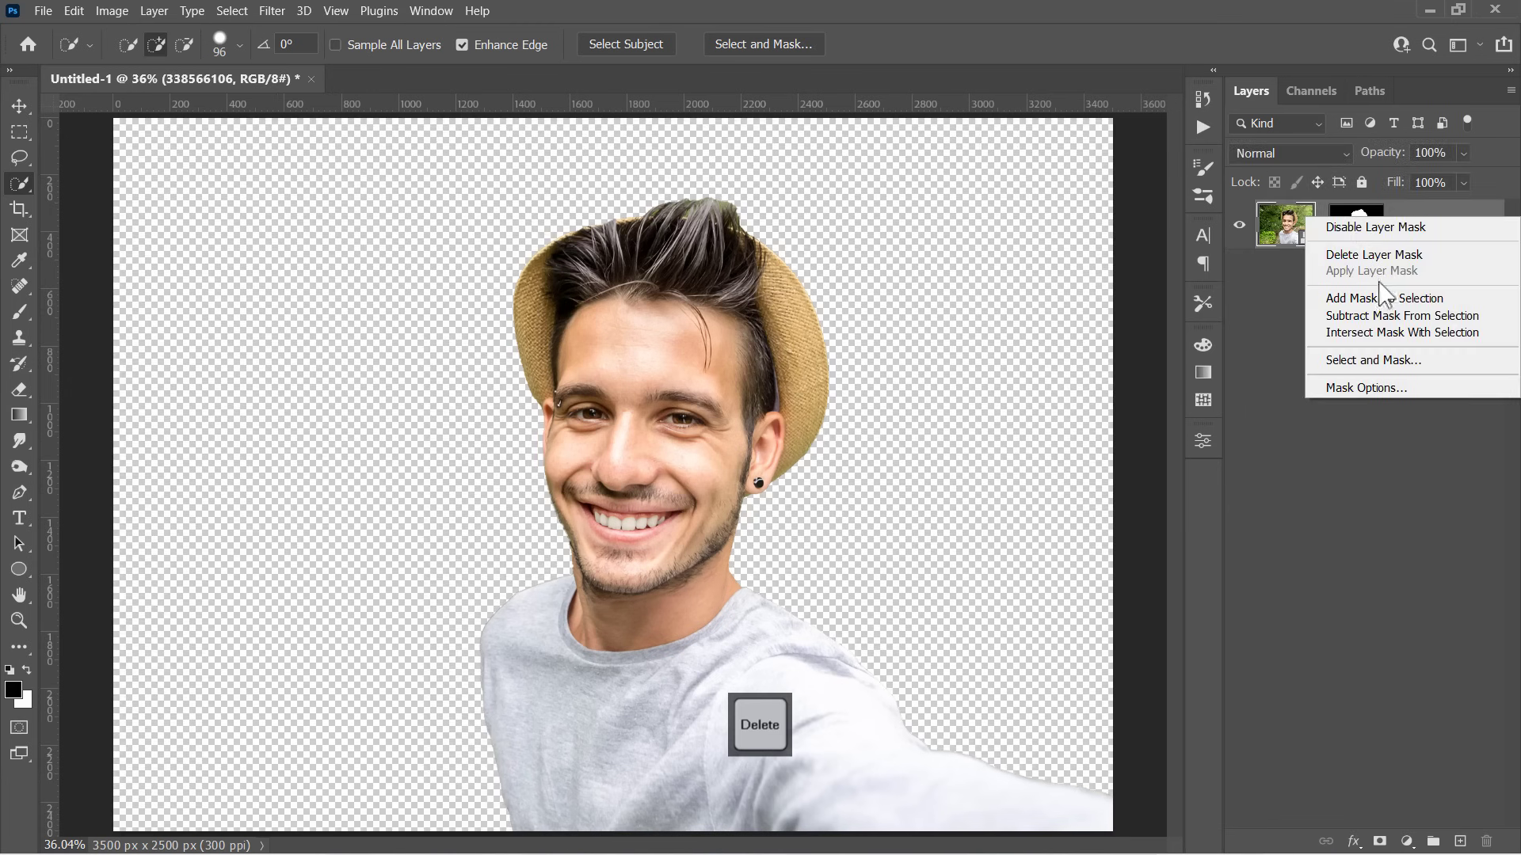
left_click(1379, 361)
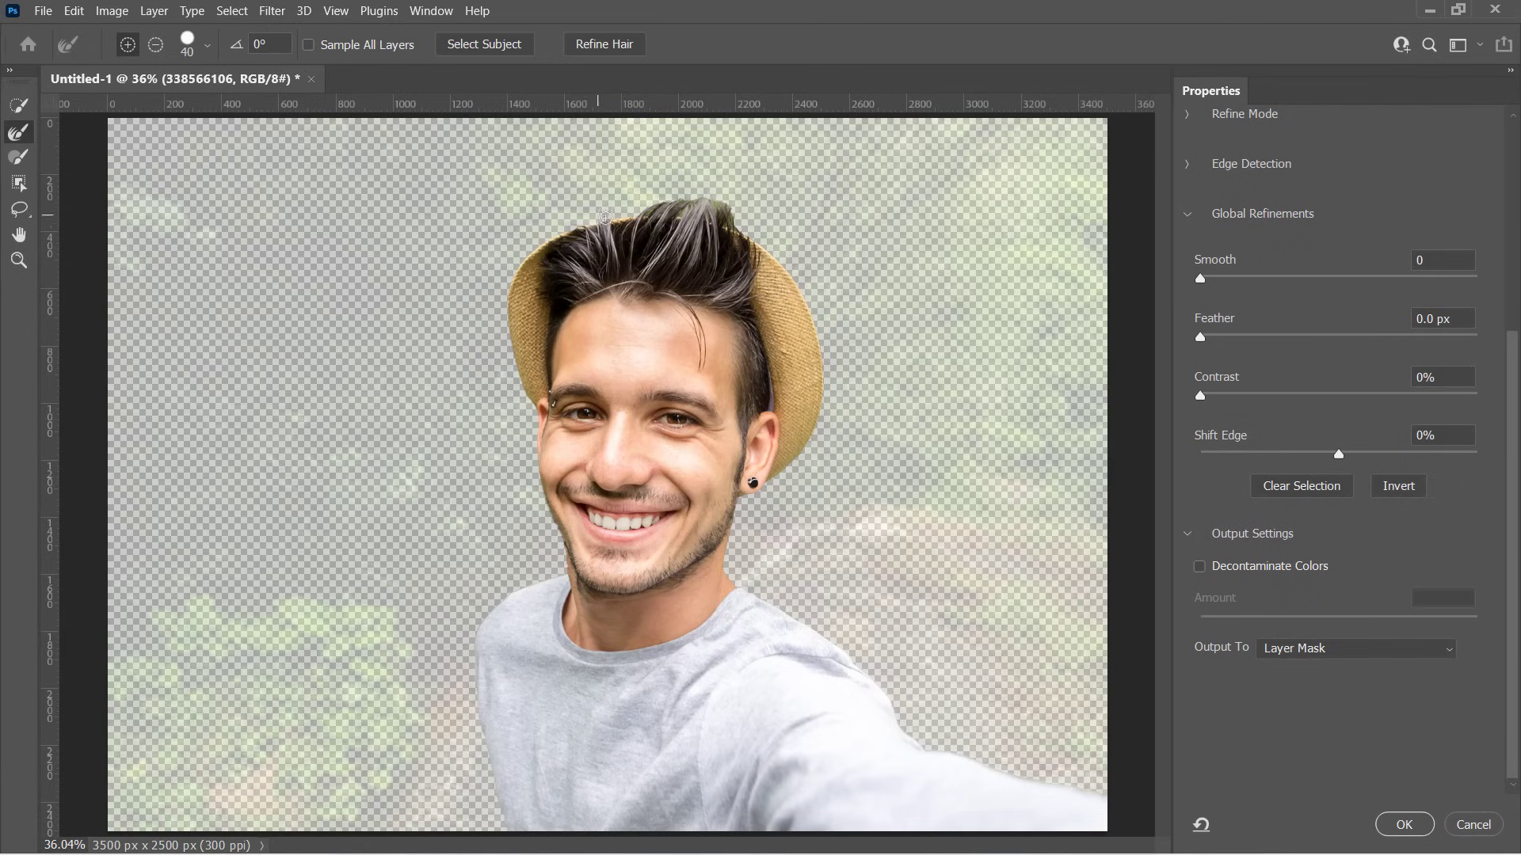
scroll(596, 216, "up", 2, "alt")
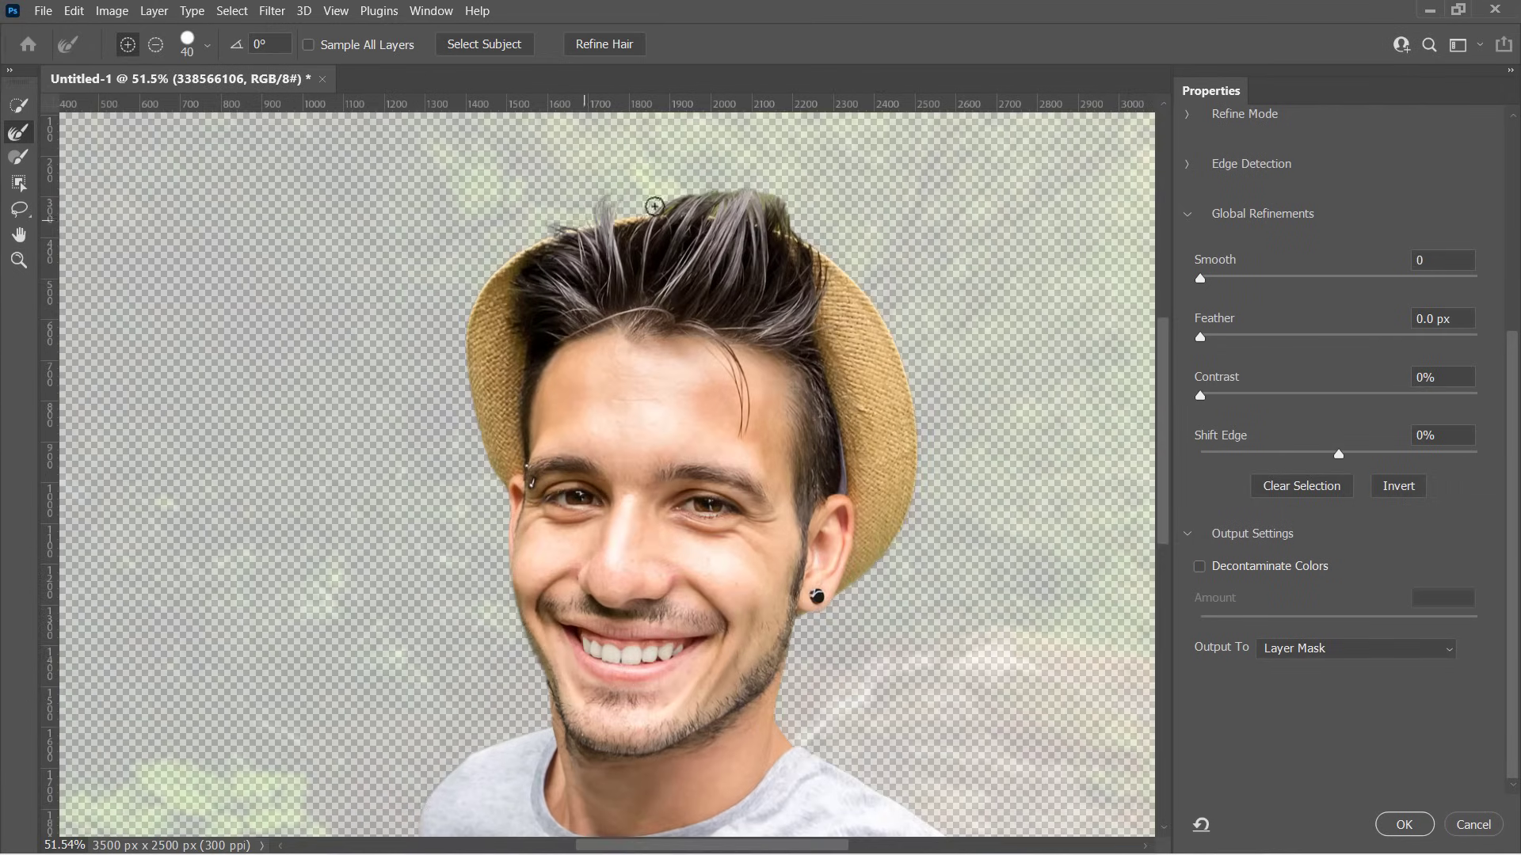
left_click_drag(655, 206, 833, 244)
scroll(832, 244, "down", 1)
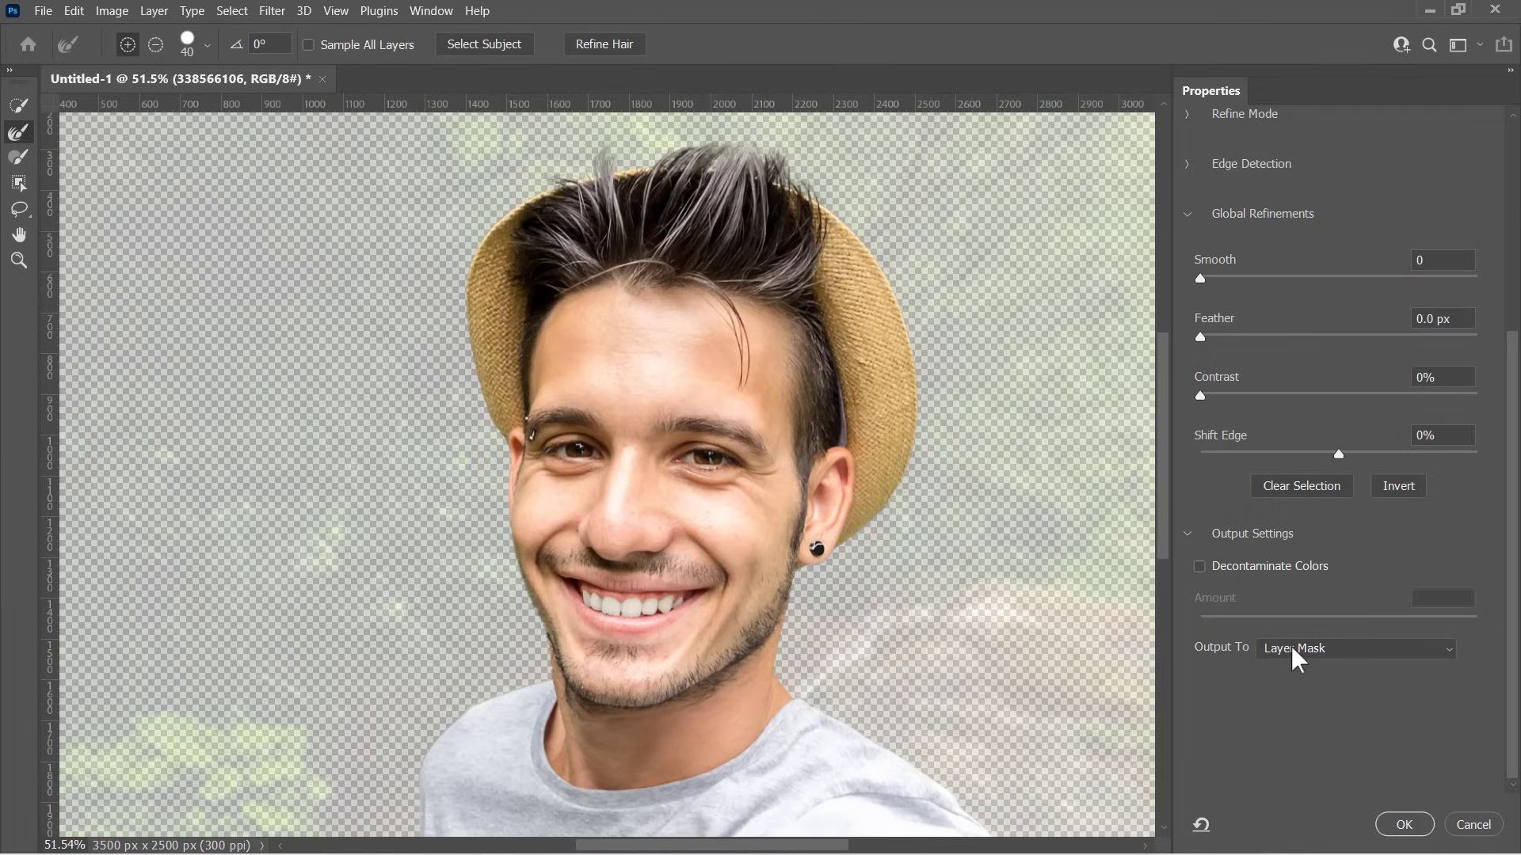
left_click(1404, 824)
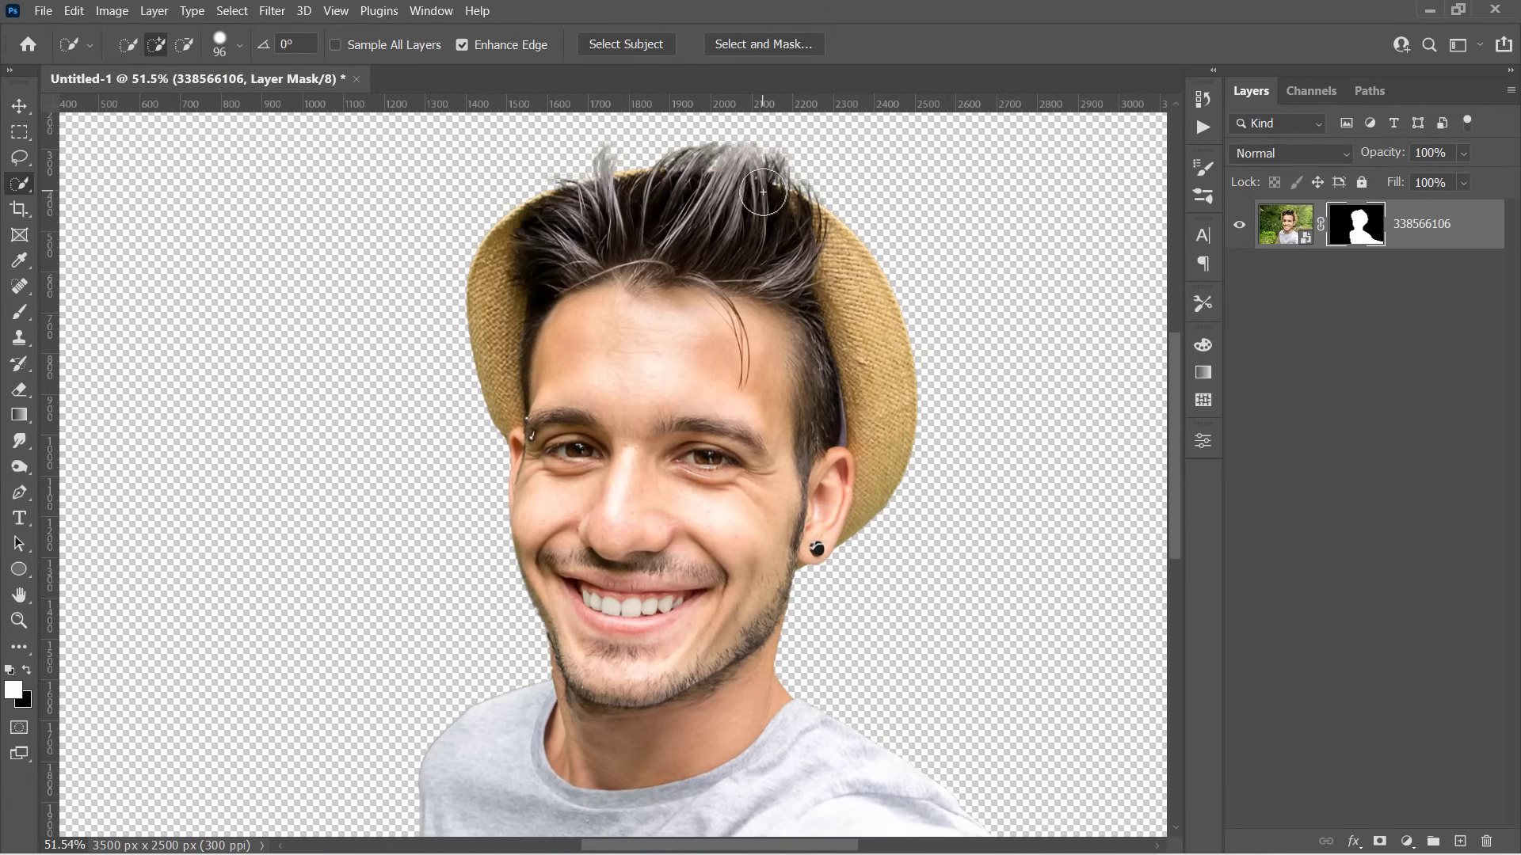
Convert the cut-out man's layer into a smart object
right_click(1454, 235)
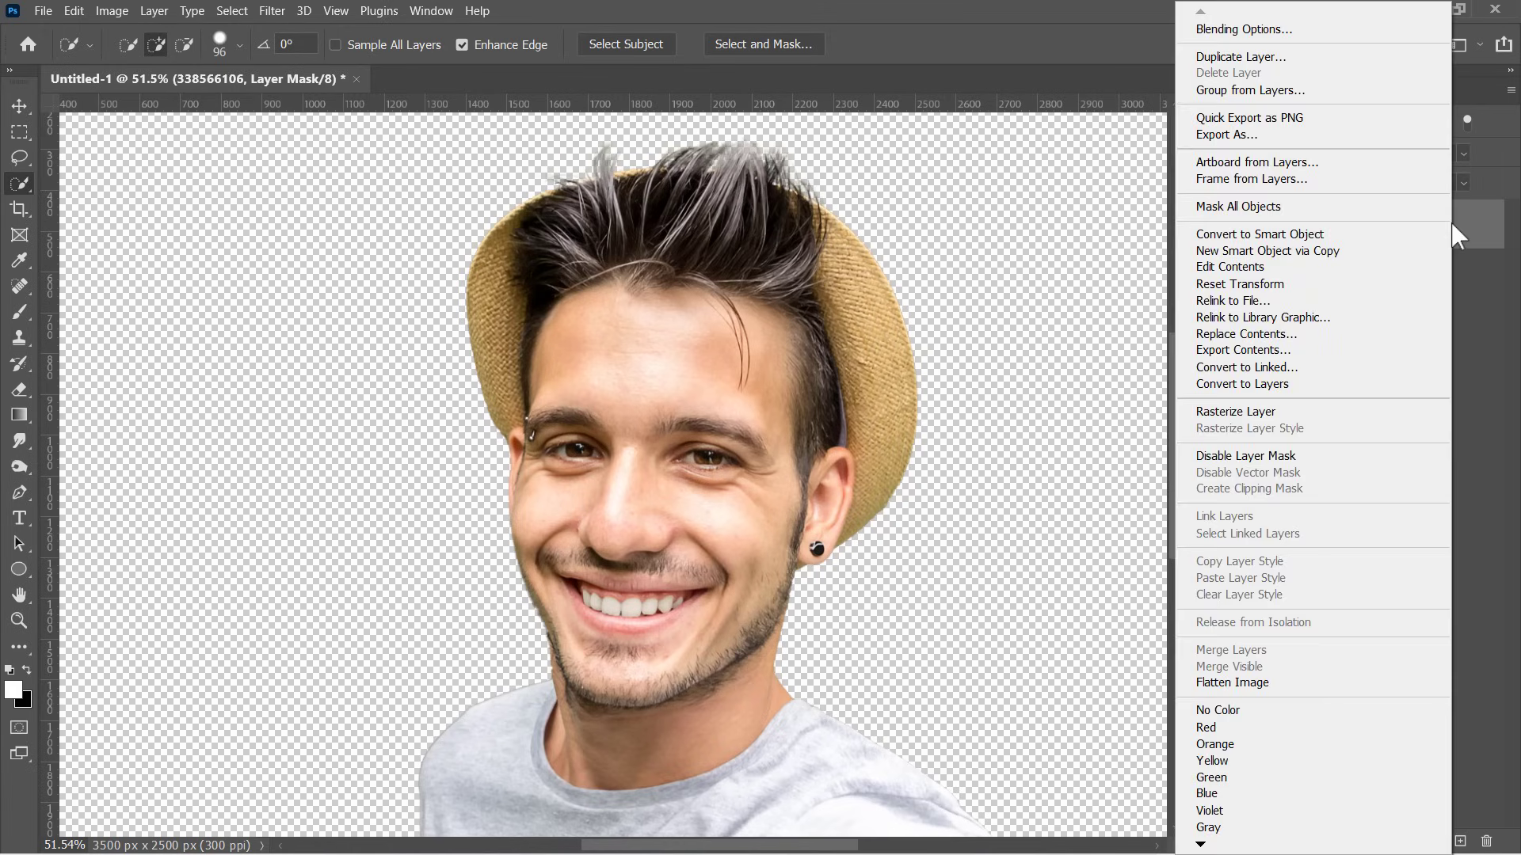
left_click(1409, 241)
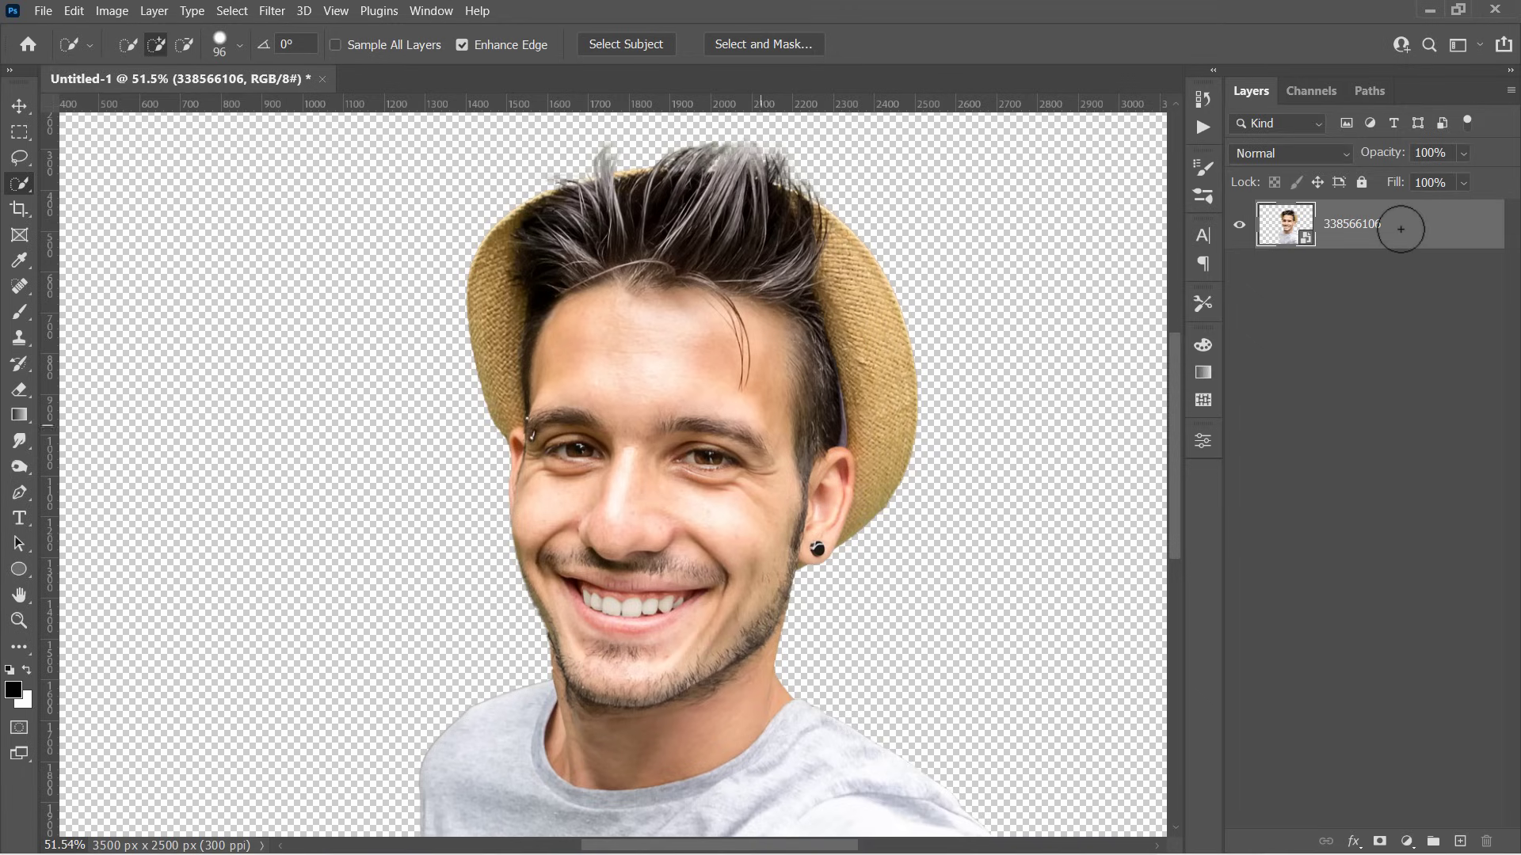
Select the head, hat and hair and copy them onto a new layer
mouse_move(603, 649)
left_mouse_down()
mouse_move(508, 319)
mouse_move(829, 453)
left_mouse_up()
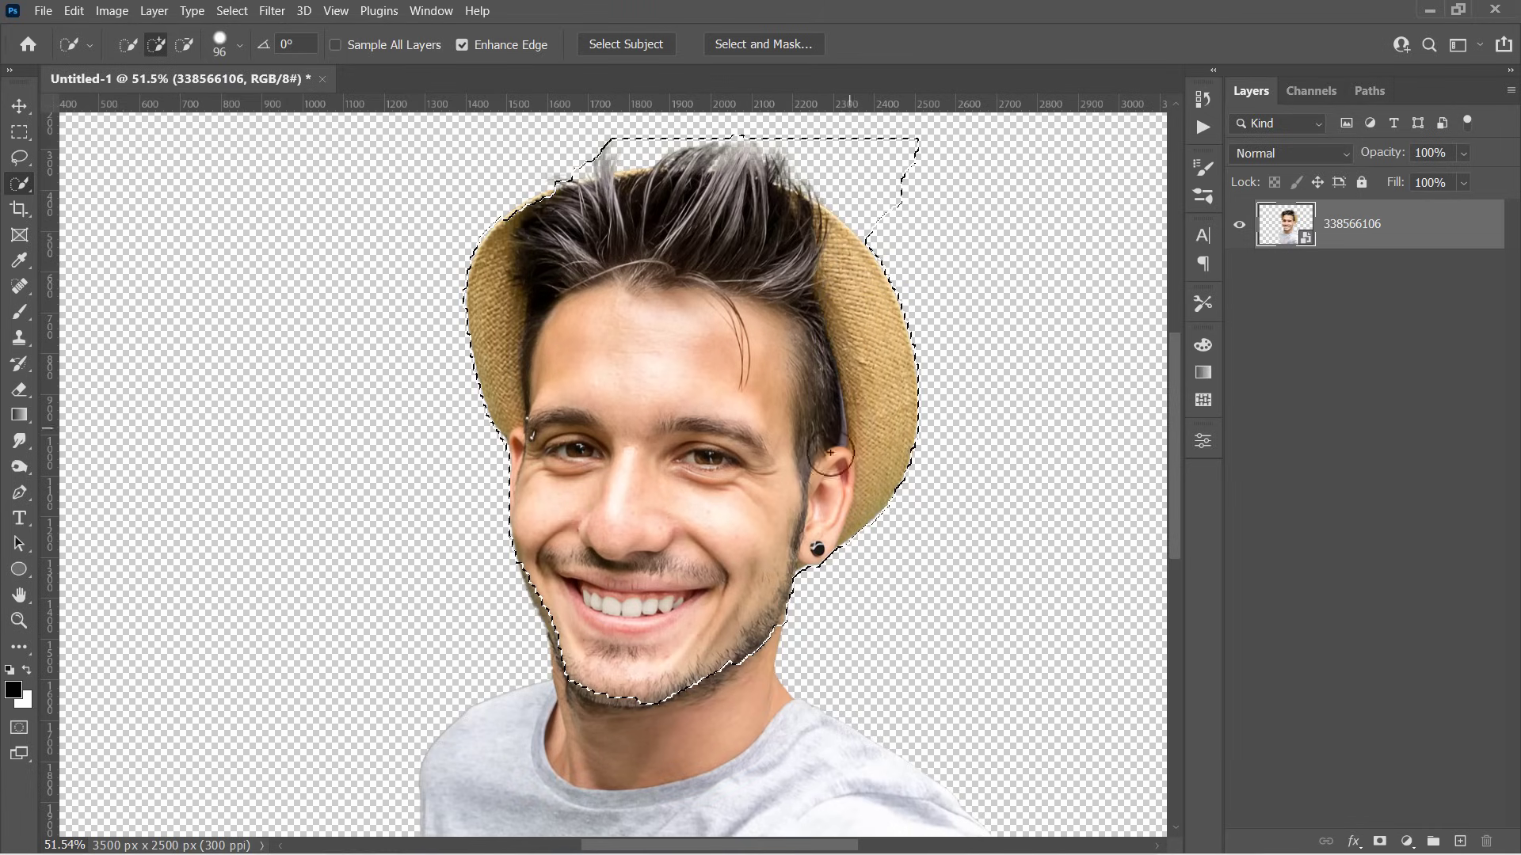
left_click_drag(543, 595, 595, 680)
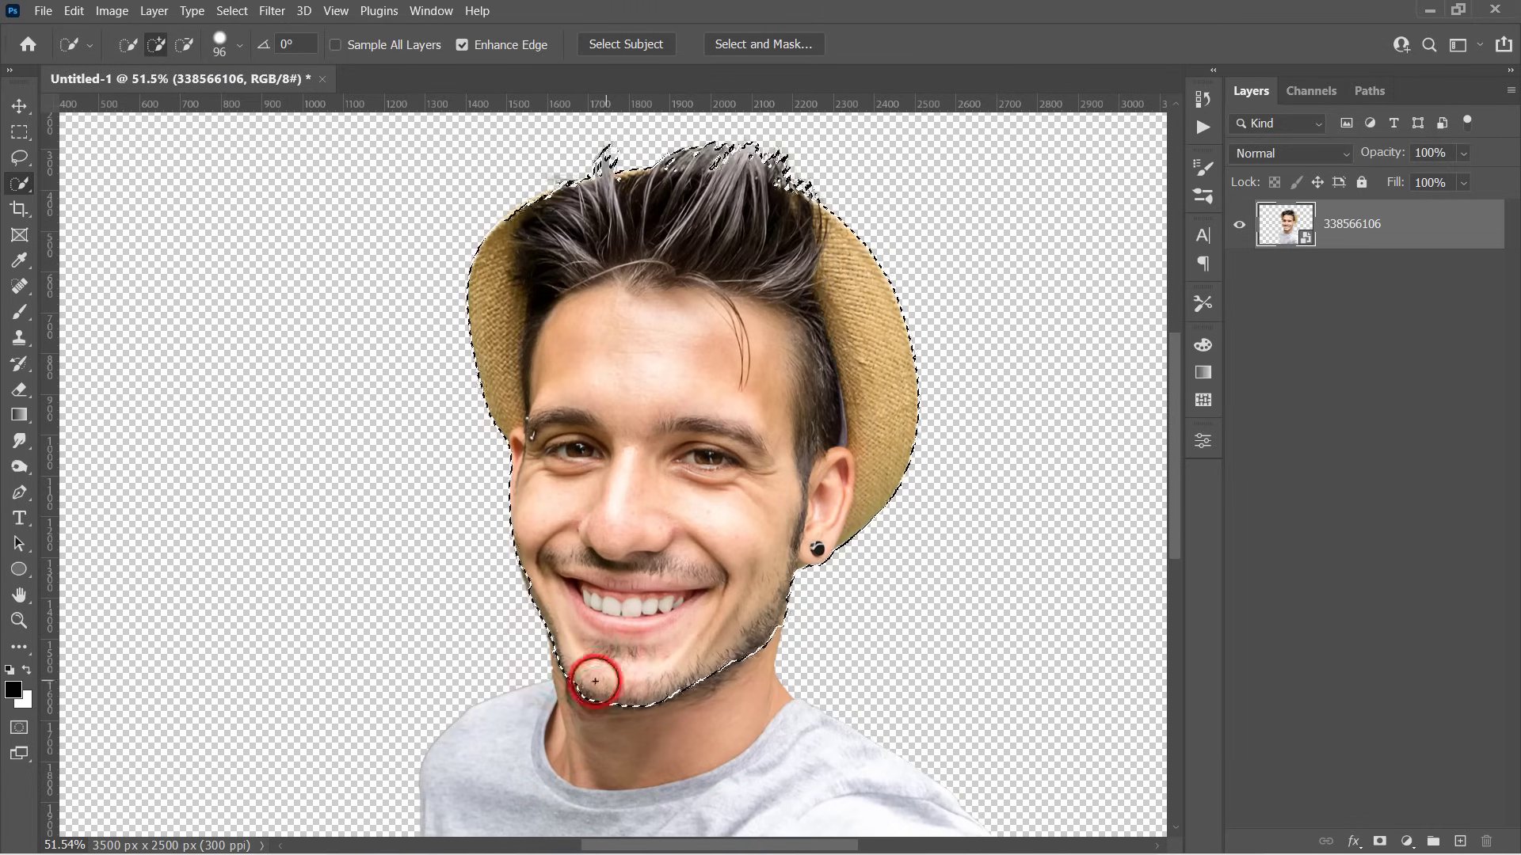
left_click_drag(595, 681, 662, 674)
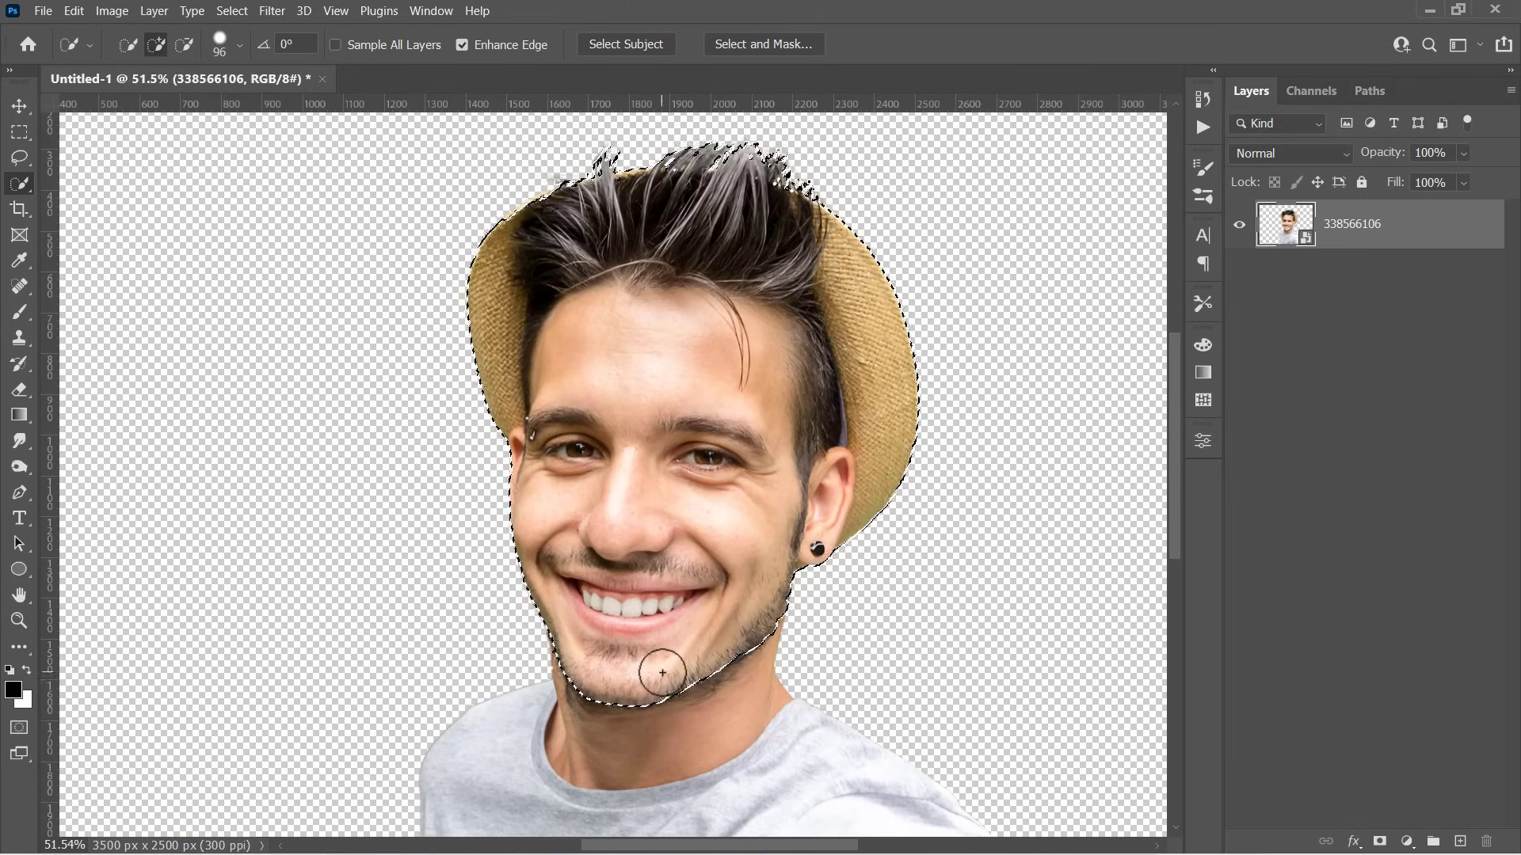
scroll(661, 674, "down", 1)
scroll(654, 634, "down", 1)
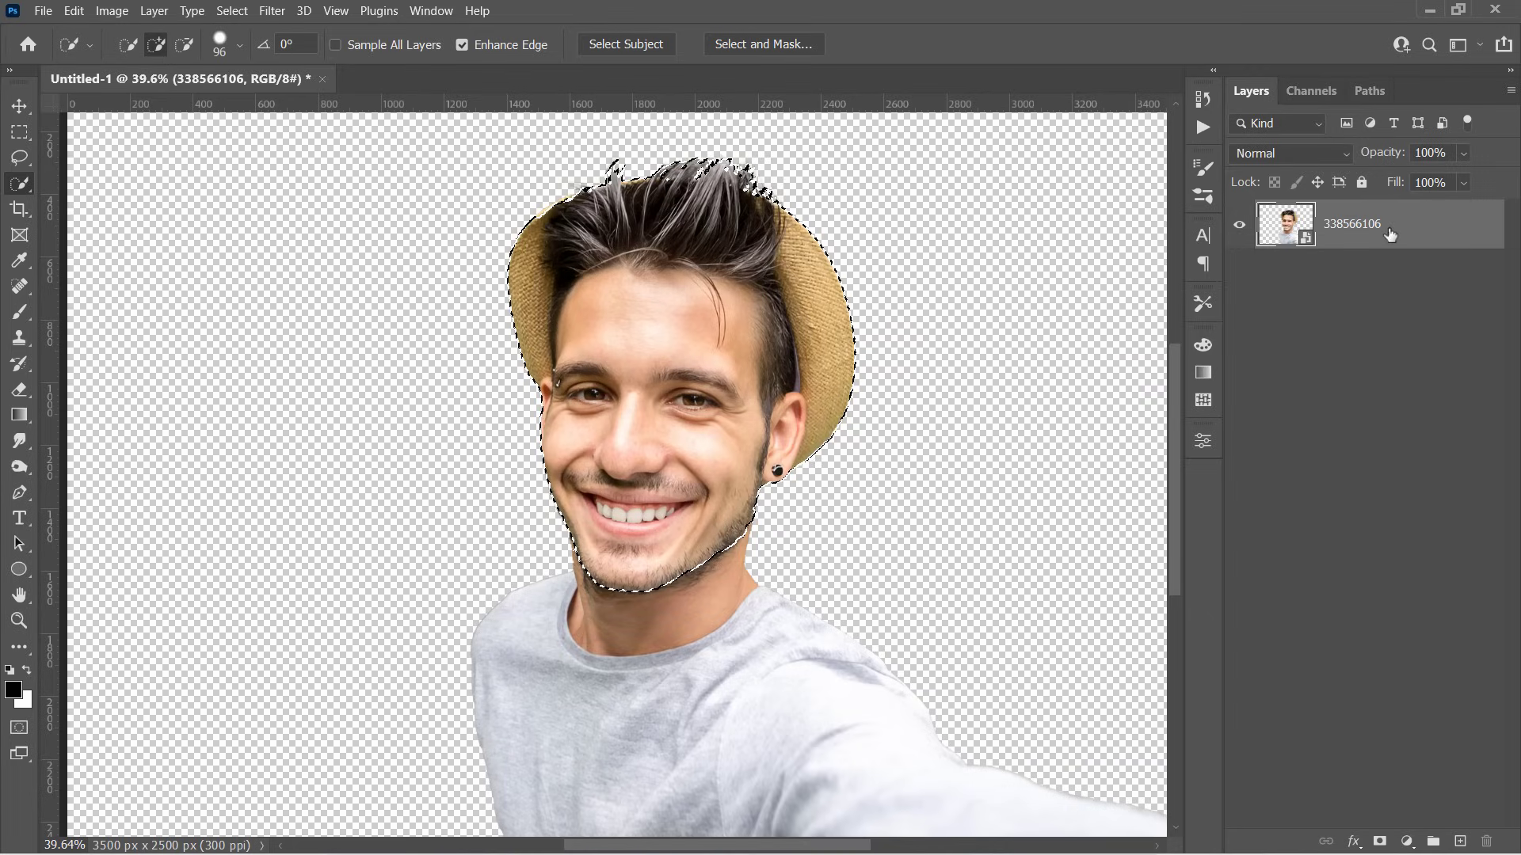
key("ctrl+j")
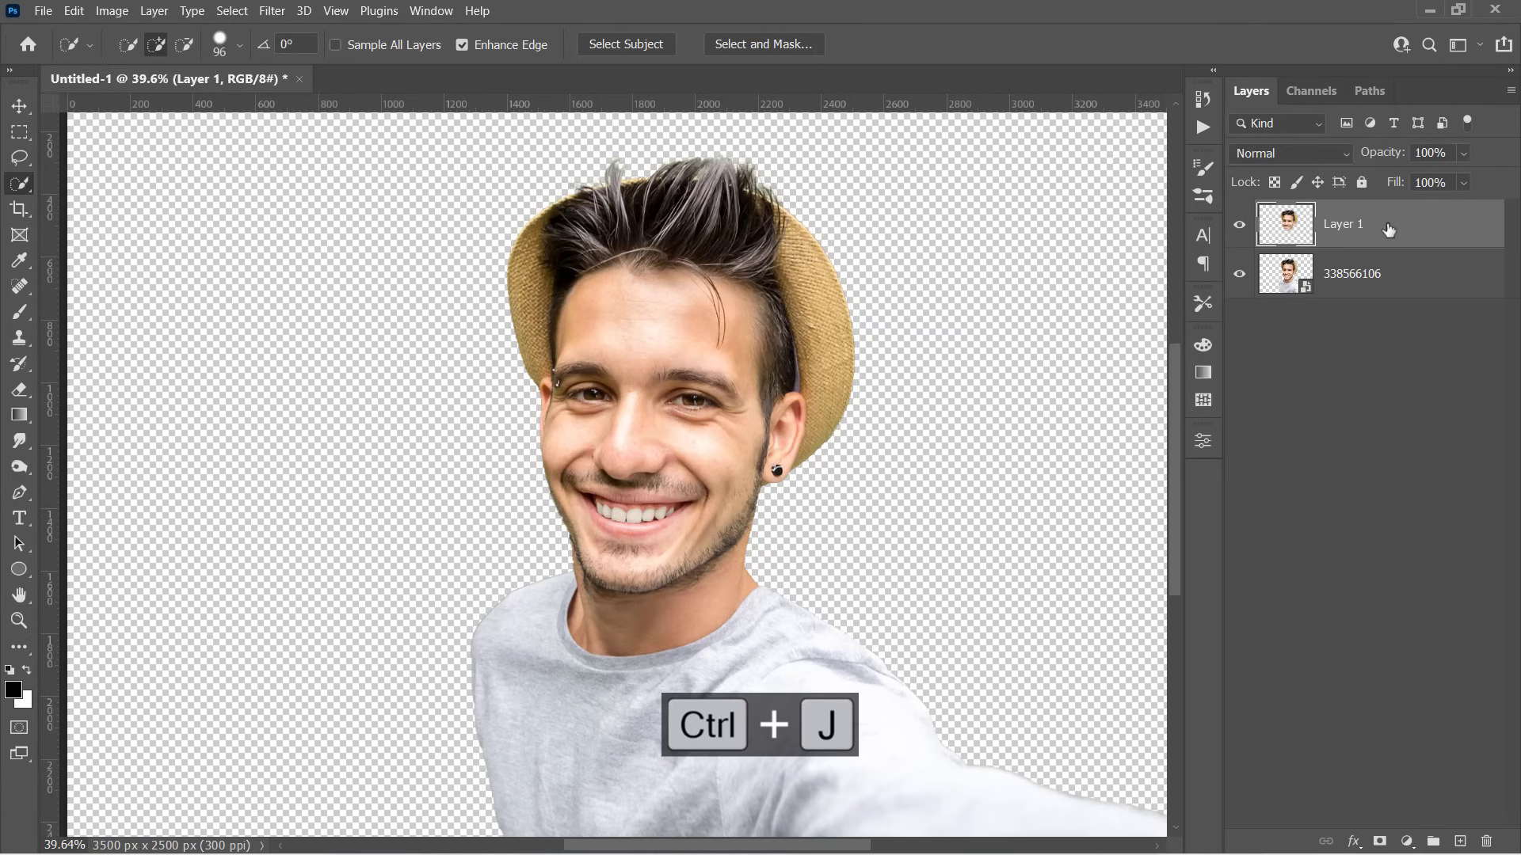
Shrink the body layer to about 70% and position it under the head
left_click(1378, 276)
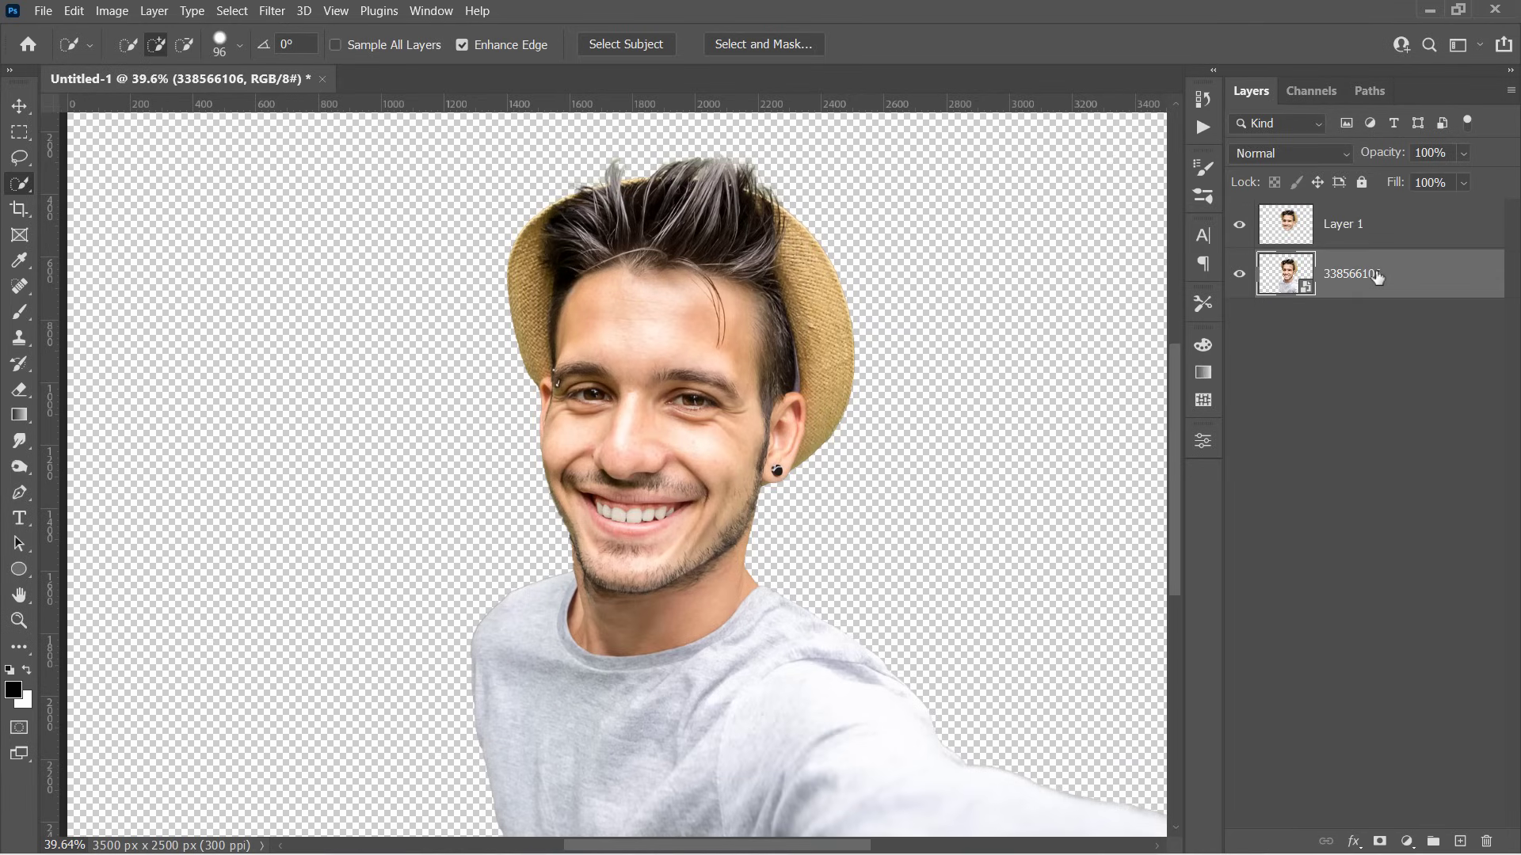
key("ctrl+t")
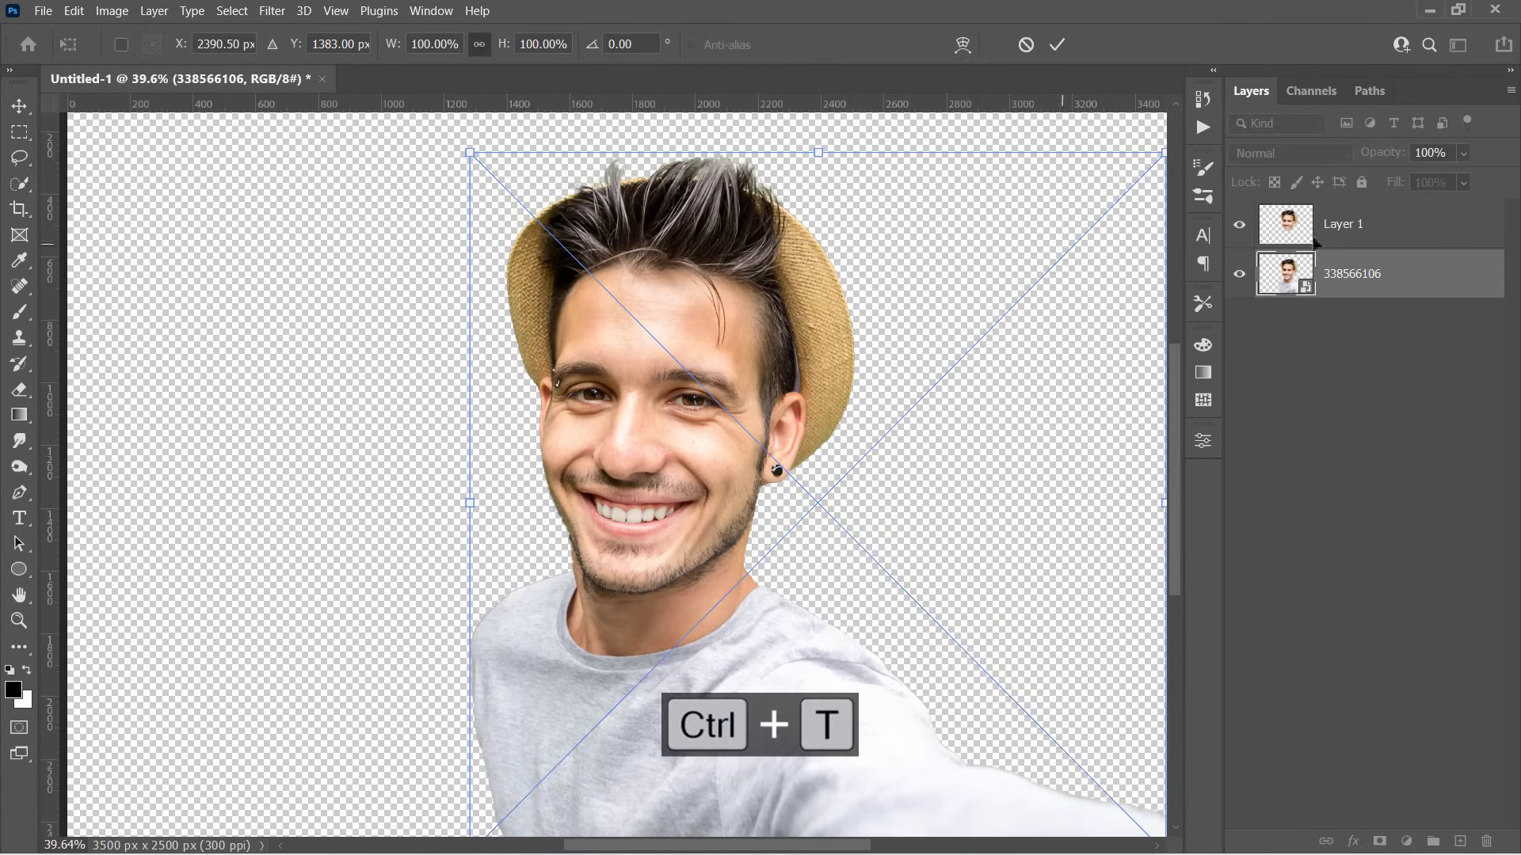
left_click_drag(1169, 145, 987, 357)
left_click_drag(826, 511, 816, 526)
key("Return")
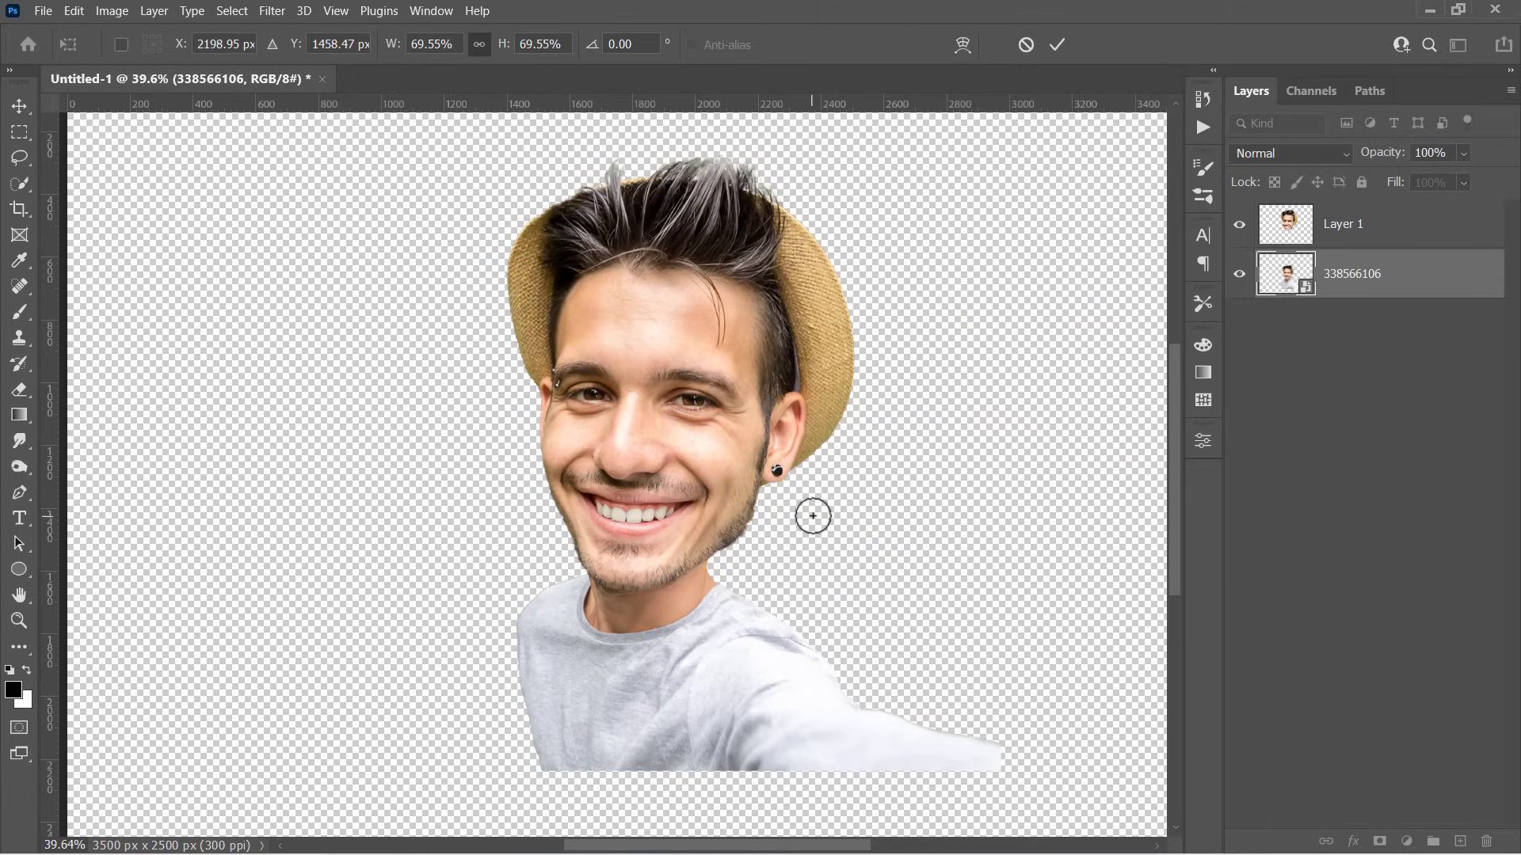
key("w")
Tilt the head about three degrees, shrink it slightly and seat it on the neck
left_click(1368, 243)
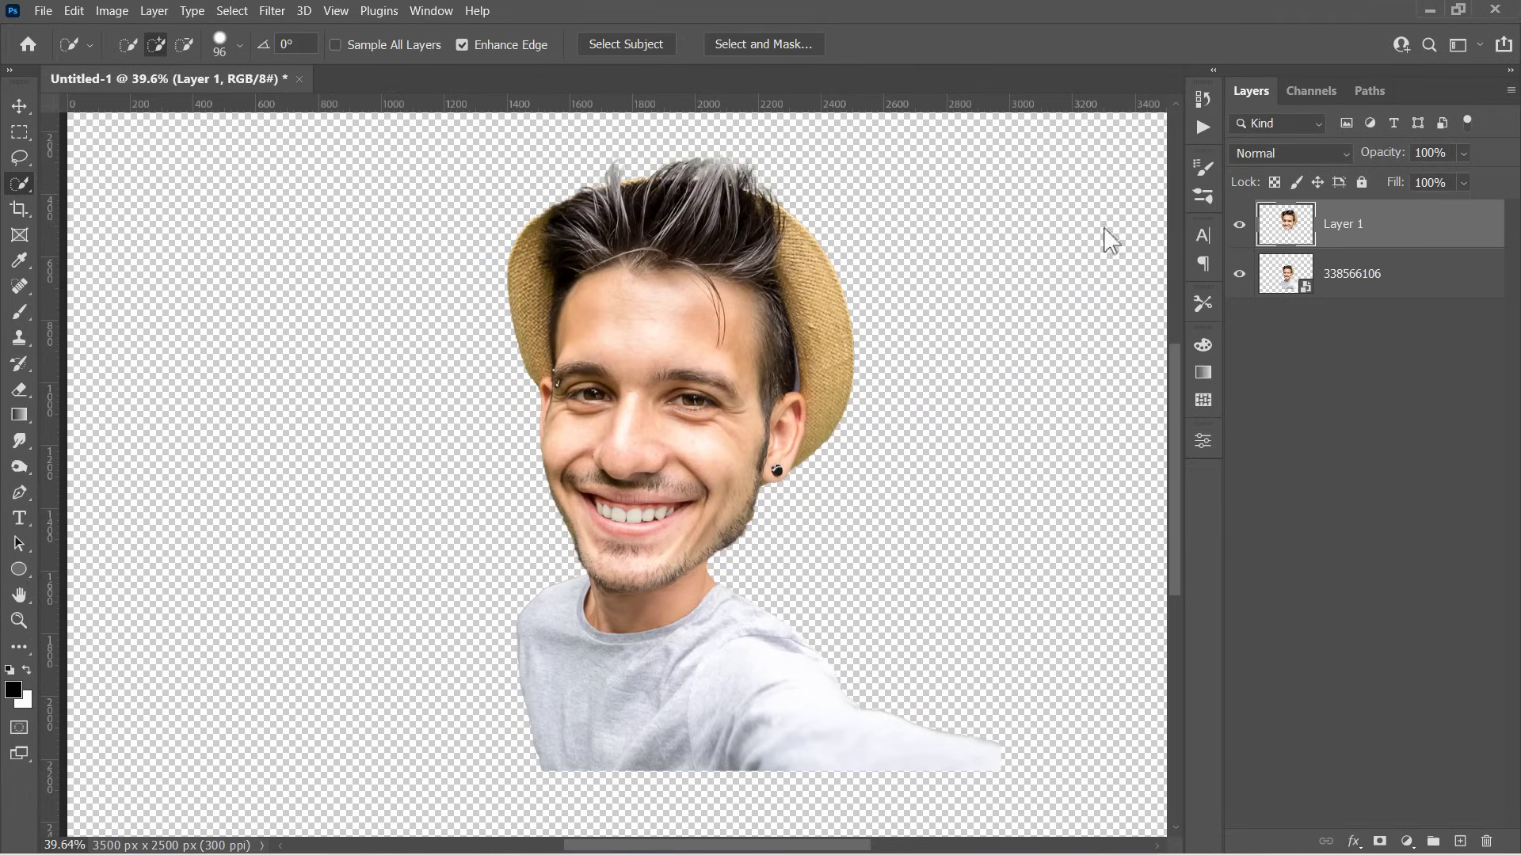
key("ctrl+t")
left_click_drag(1106, 238, 1053, 238)
left_click_drag(523, 583, 503, 571)
left_click_drag(631, 508, 631, 534)
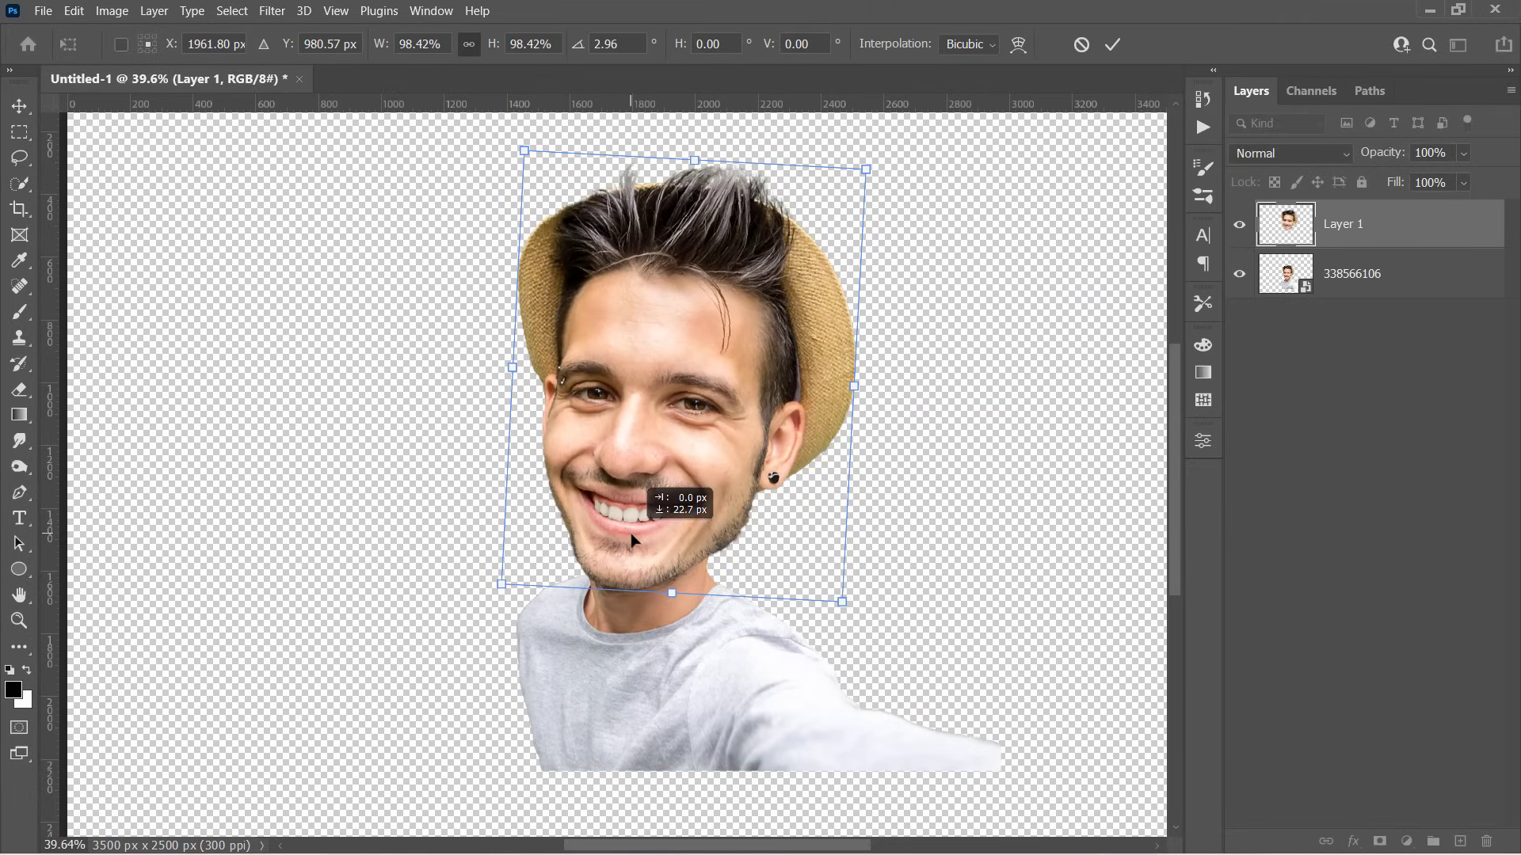
key("Return")
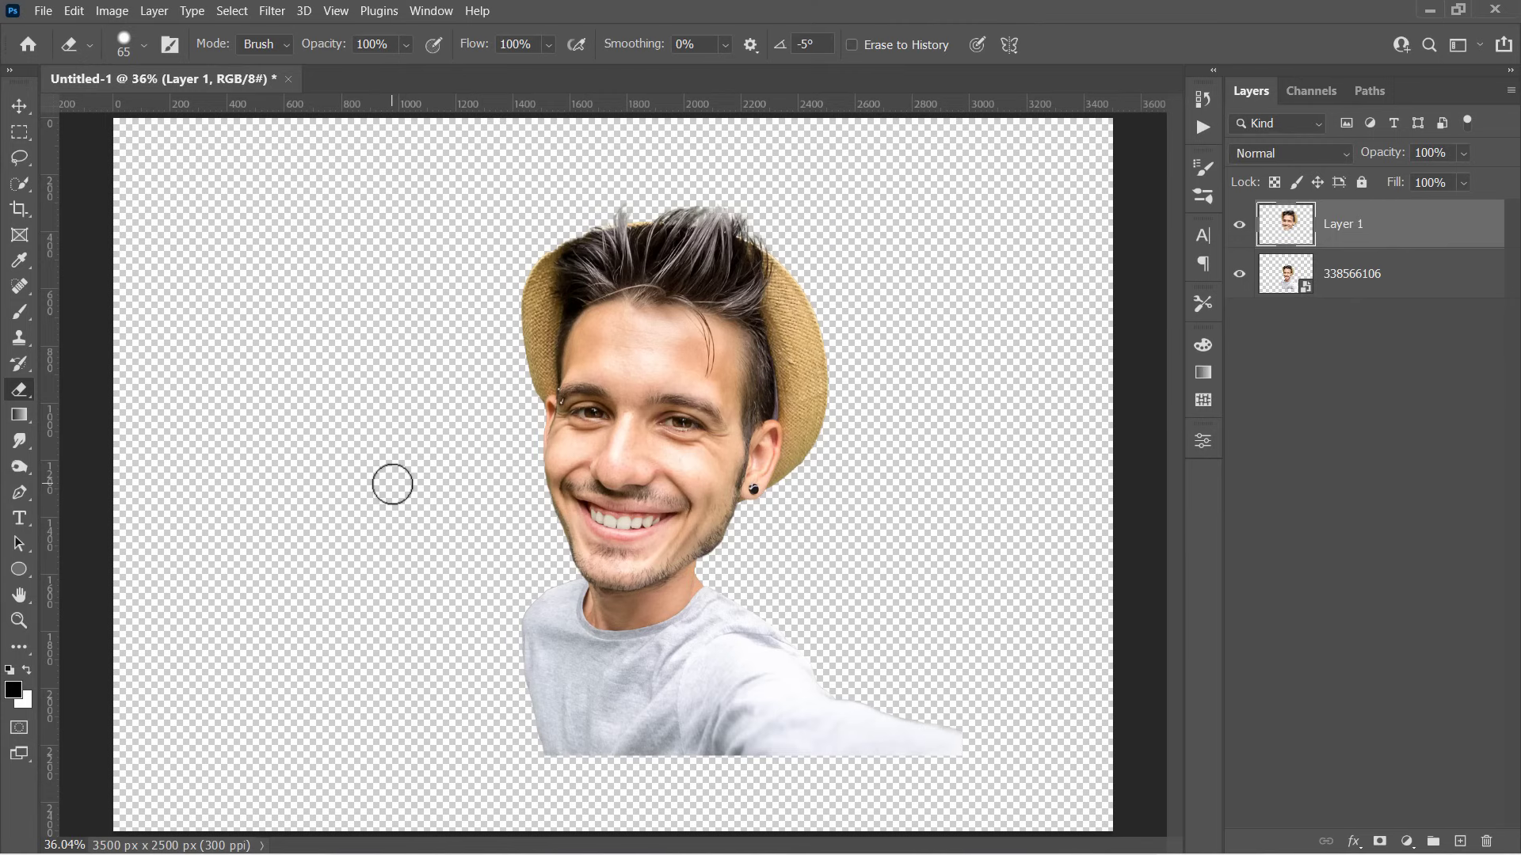
Combine the head and body layers into one smart object
key("ctrl")
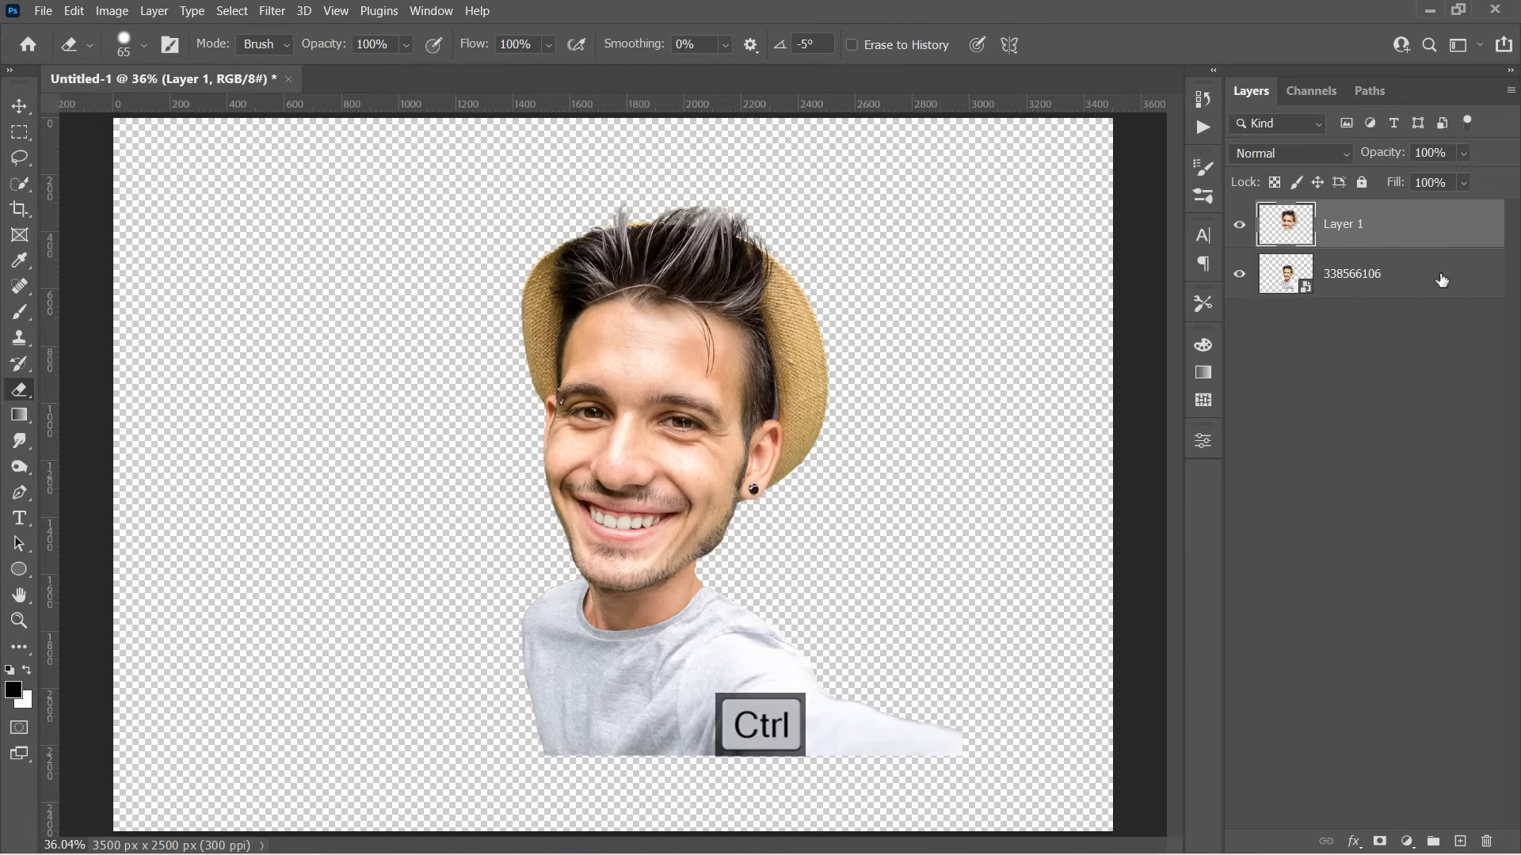
left_click(1440, 278, "ctrl")
right_click(1441, 278)
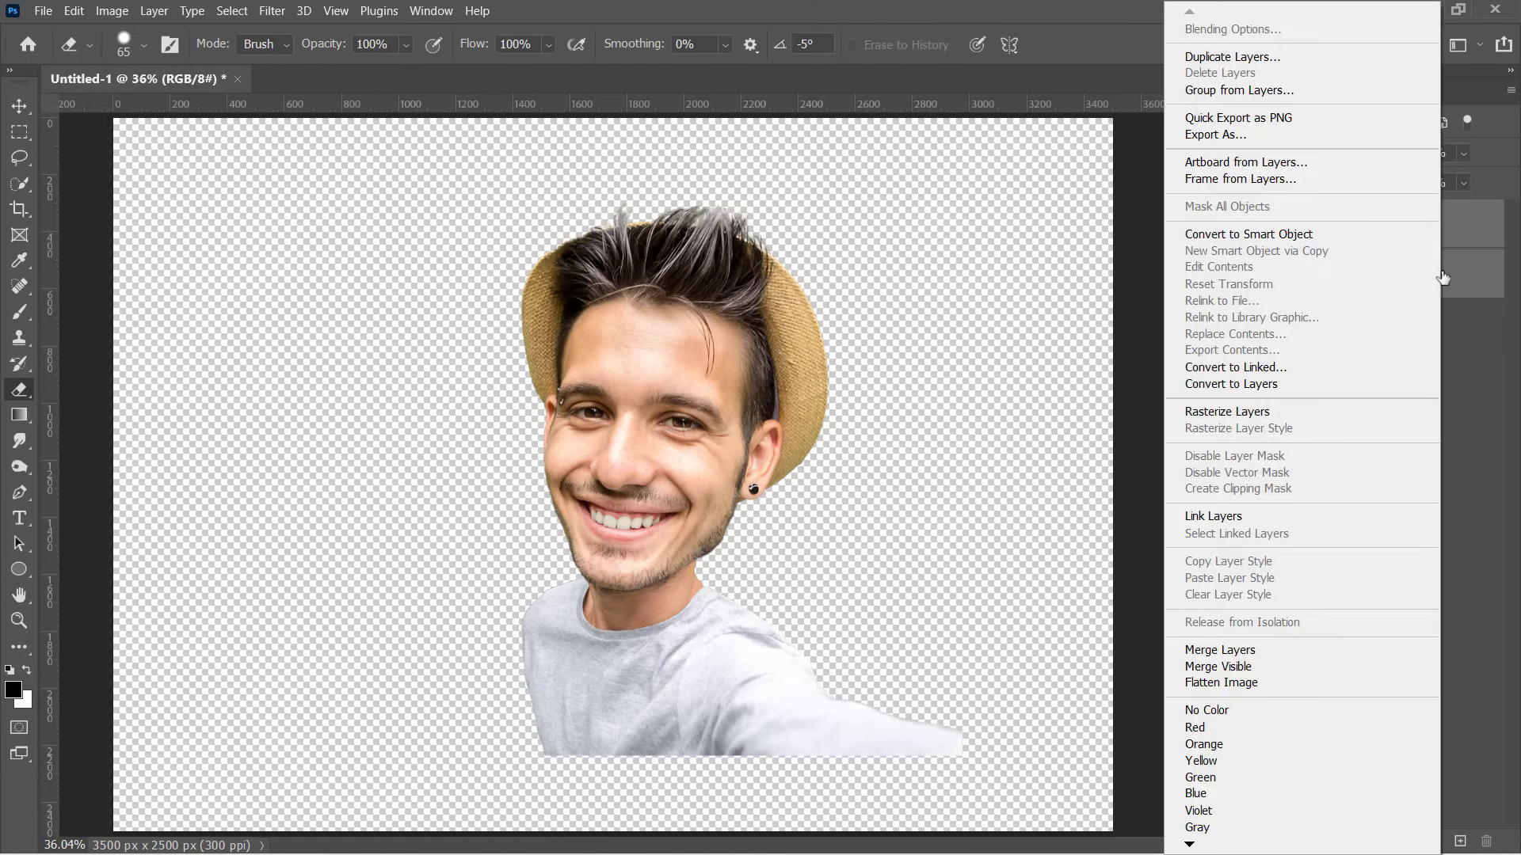
left_click(1391, 235)
key("v")
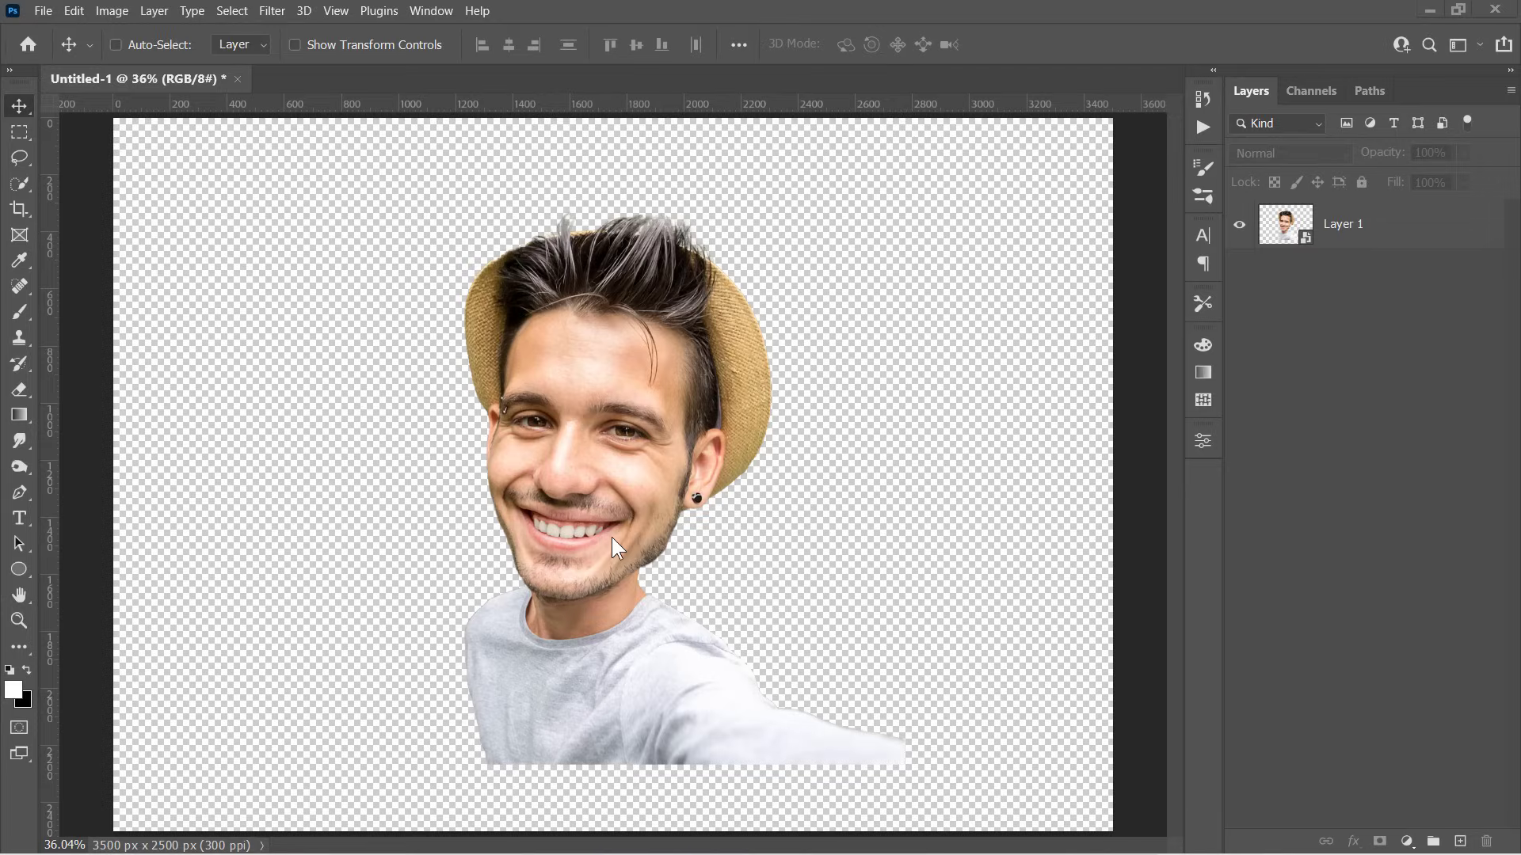
Open Liquify on Layer 1 with Face-Aware controls set to Face #1
left_click(1417, 238)
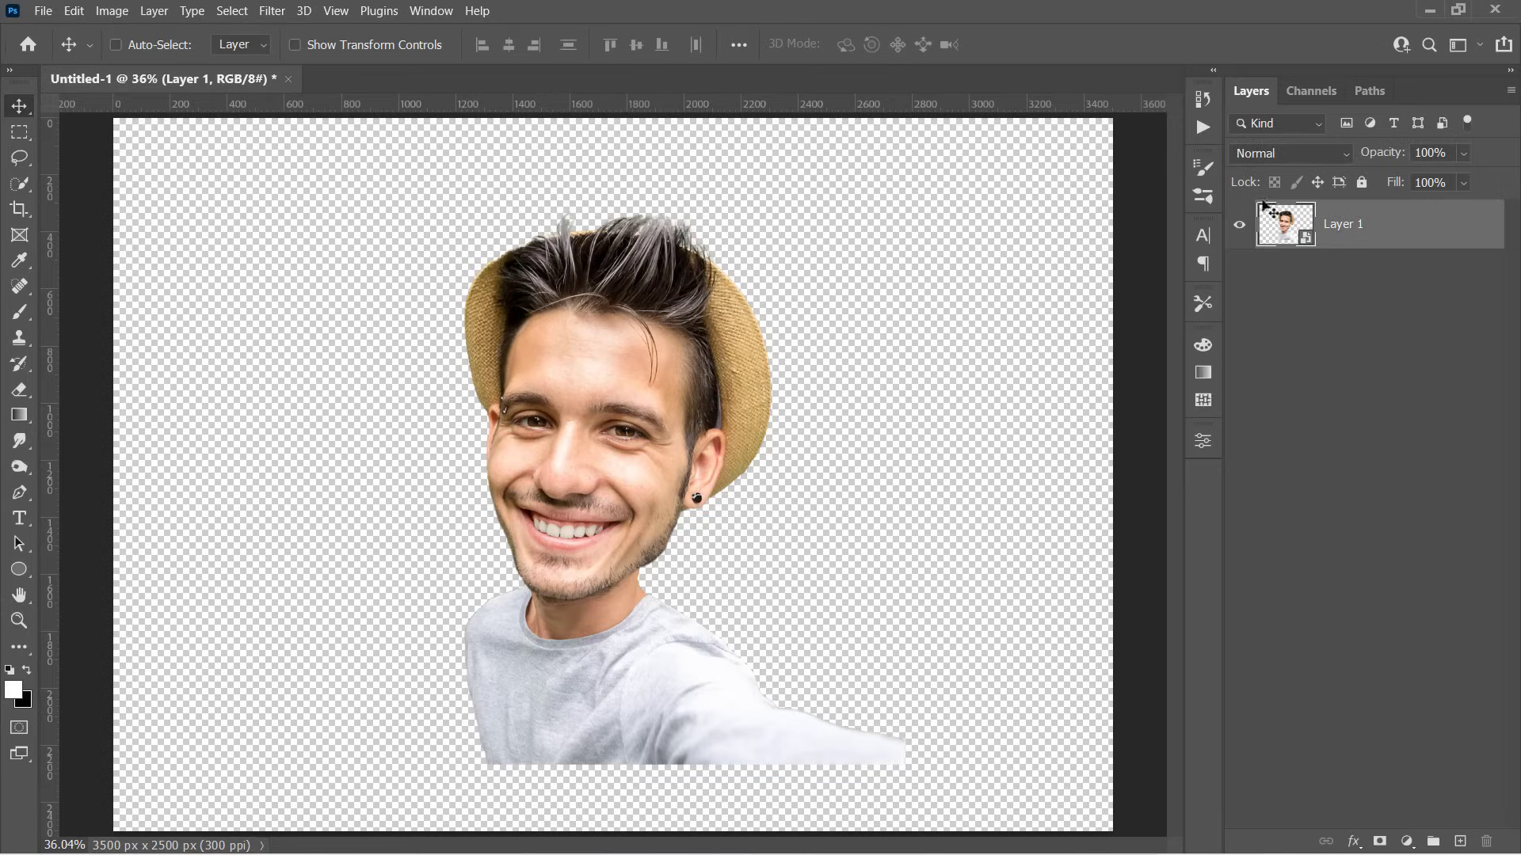
left_click(274, 12)
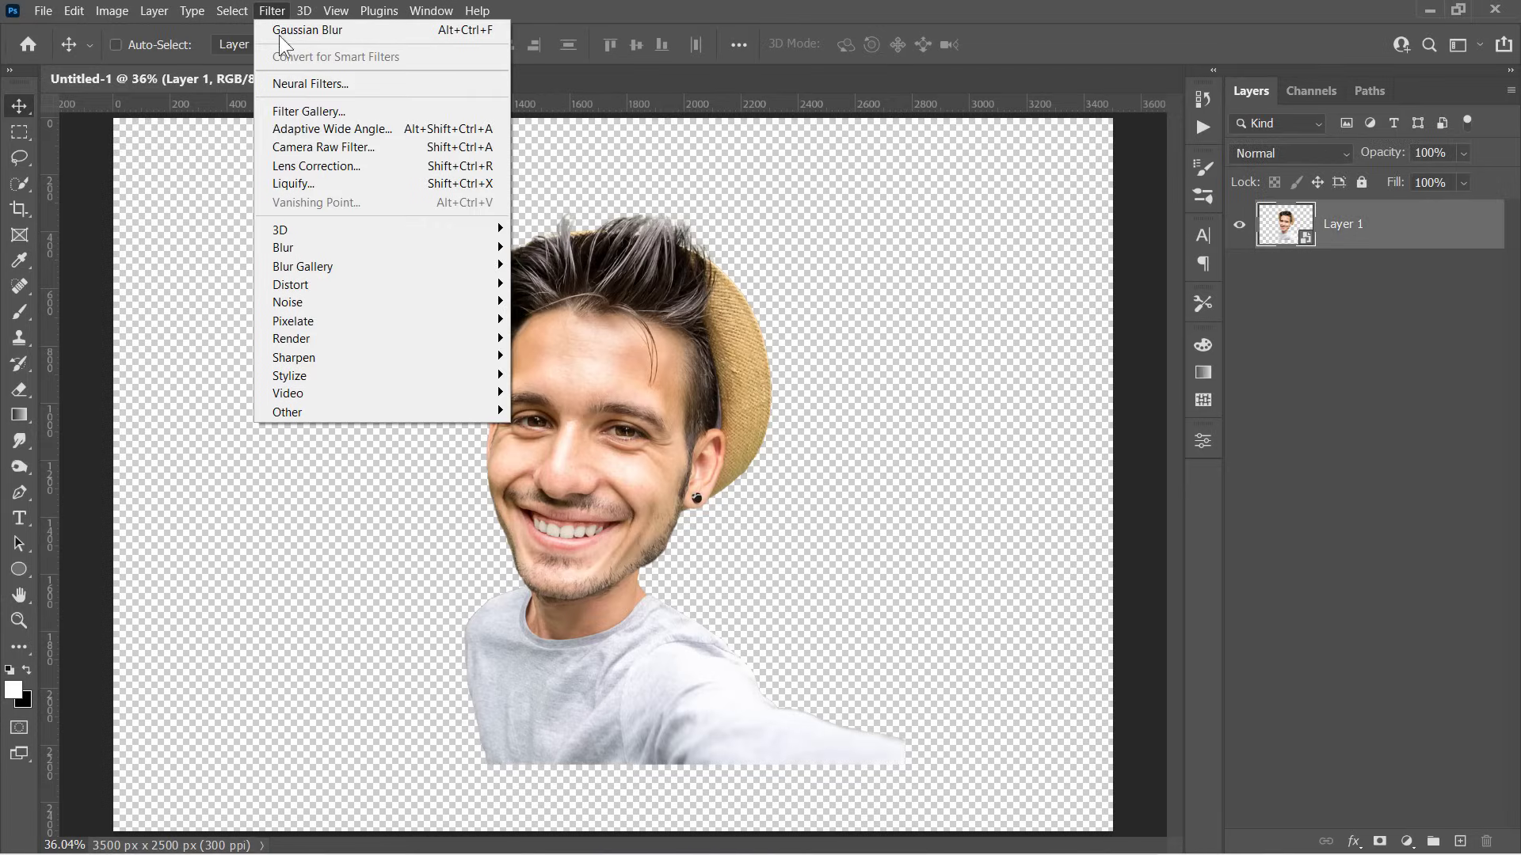
left_click(324, 186)
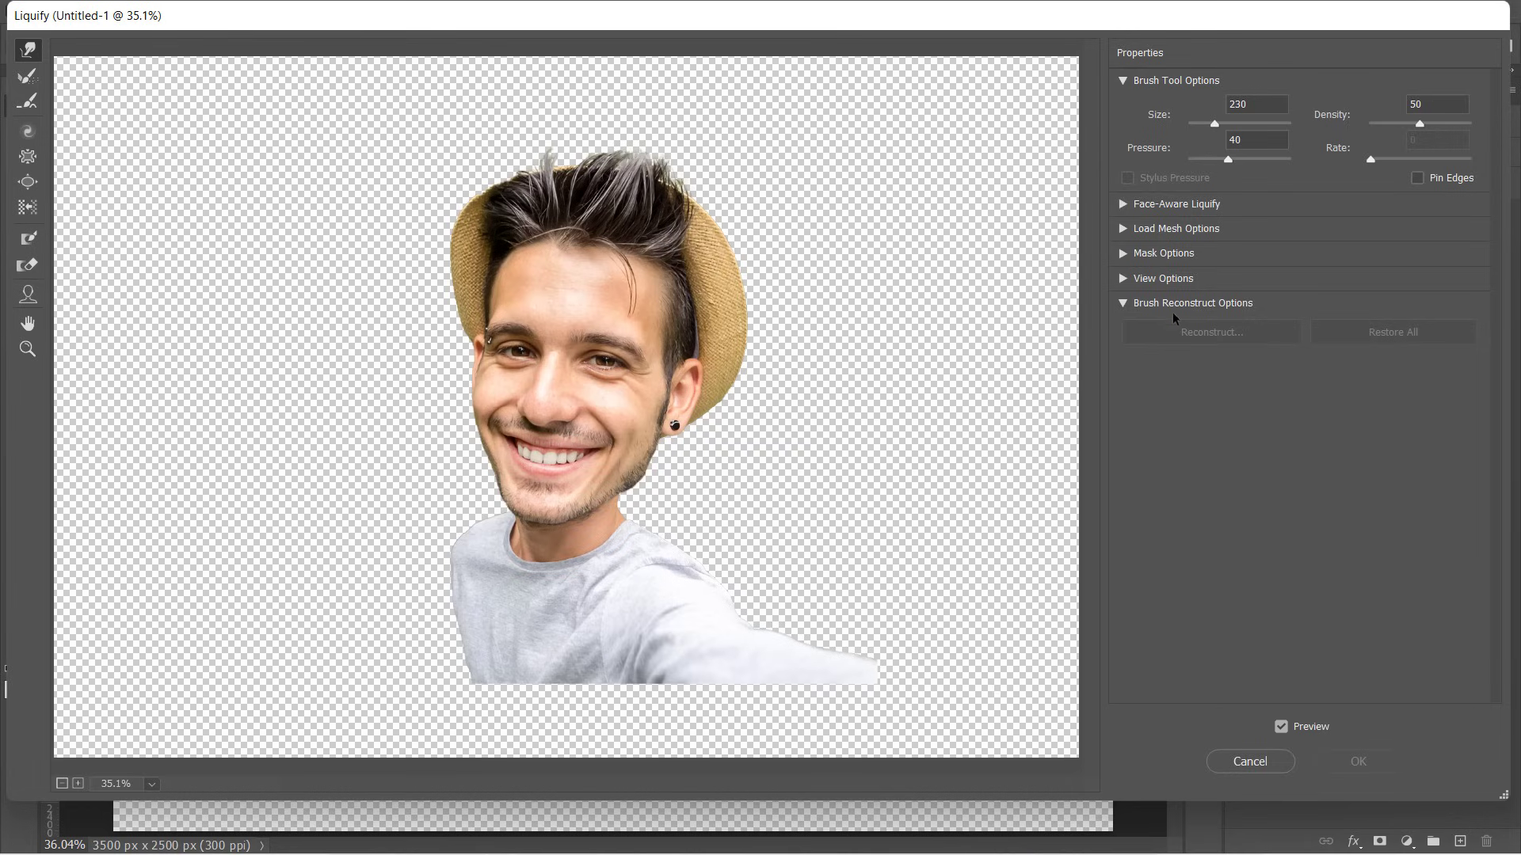
left_click(1122, 205)
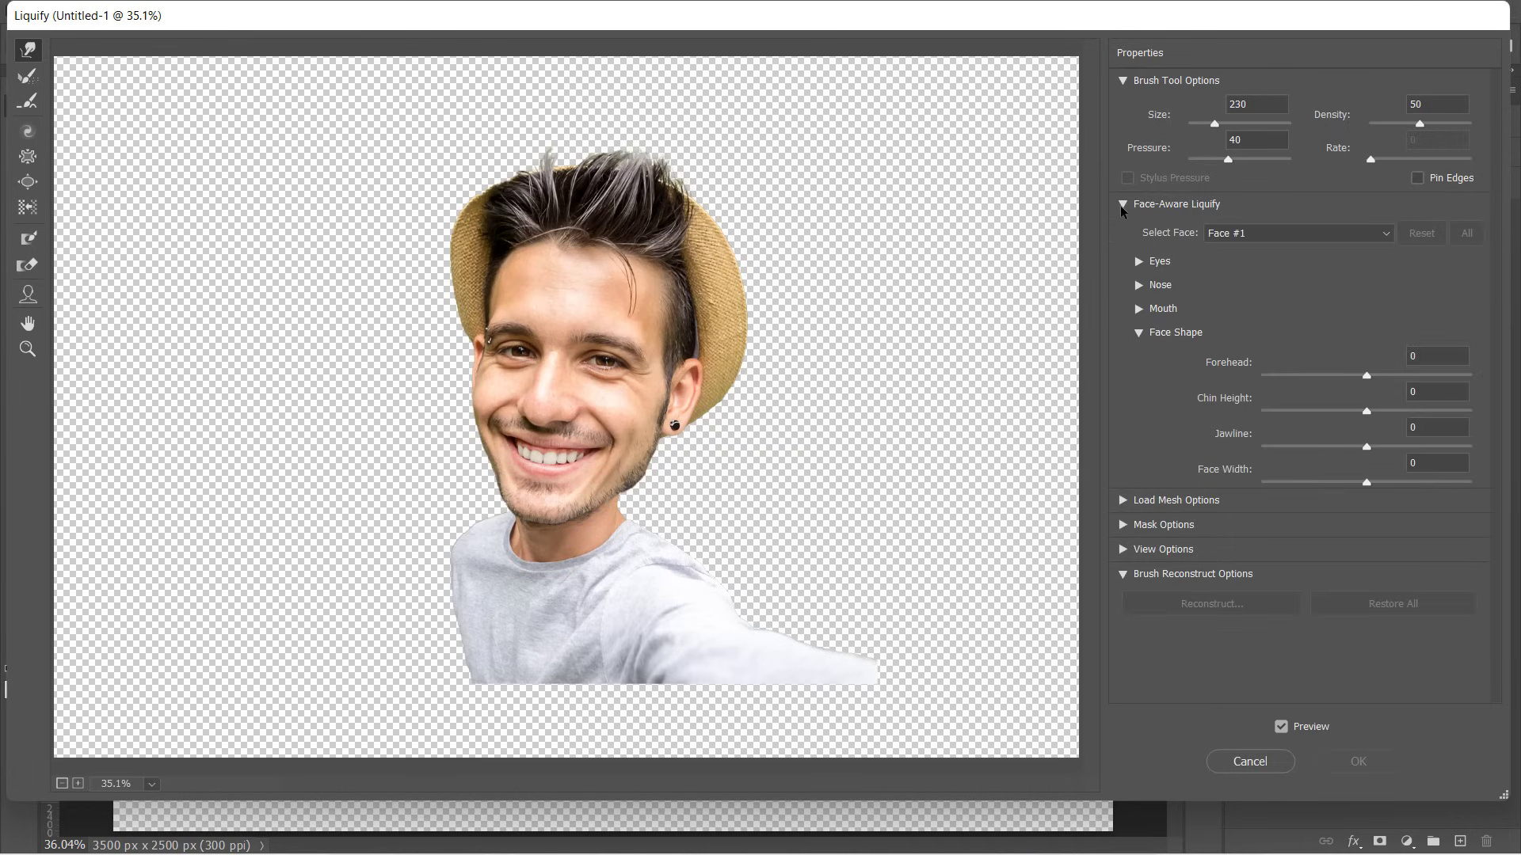
left_click(1225, 239)
Set Eyes to Size 100, Height 79, Width 61, Tilt 24
left_click(1138, 261)
left_click(1281, 285)
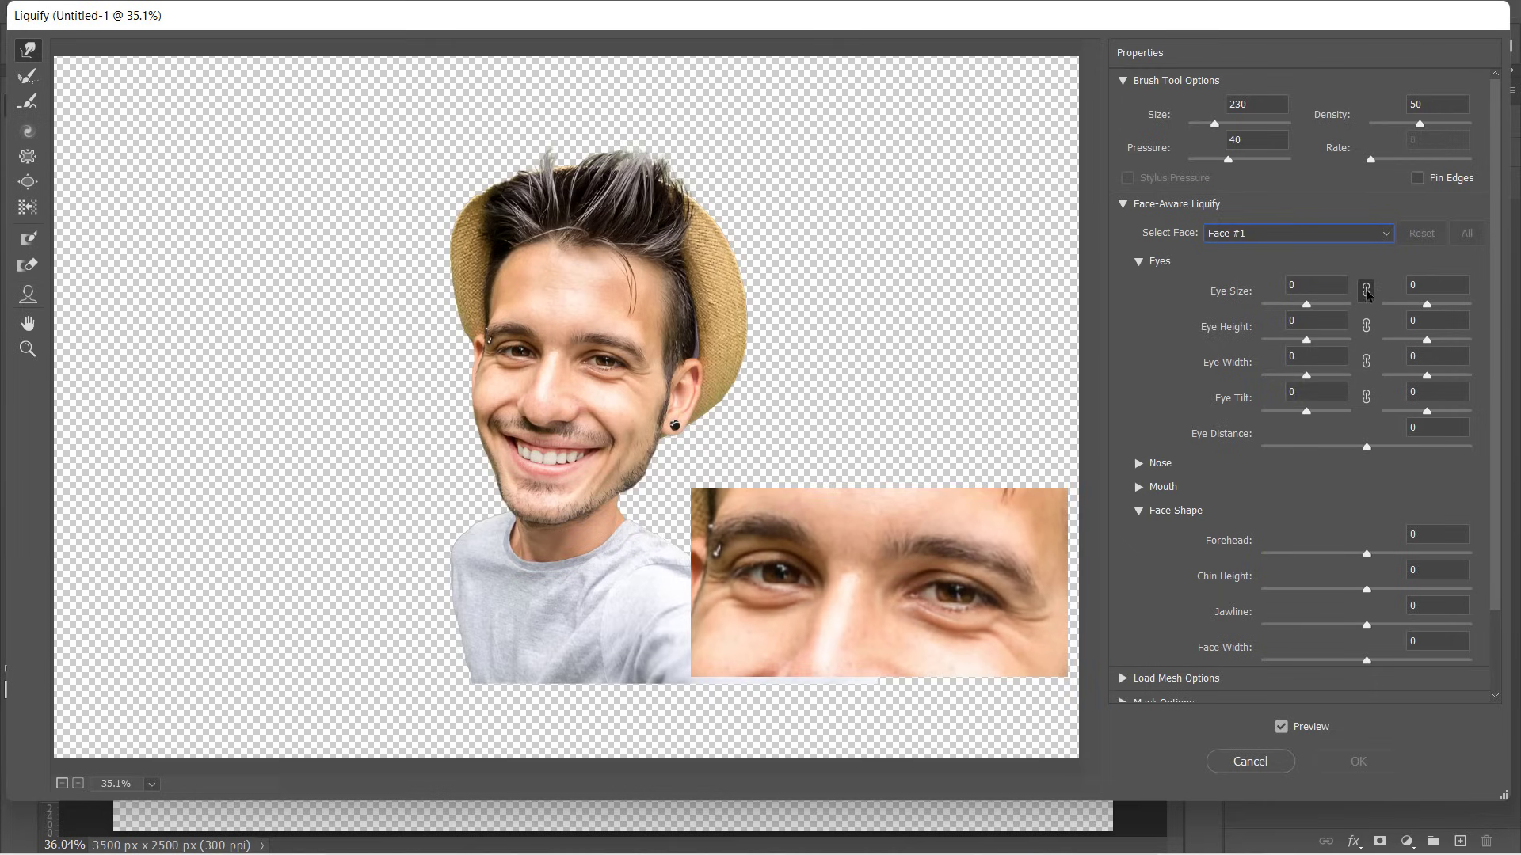
type("100")
key("Return")
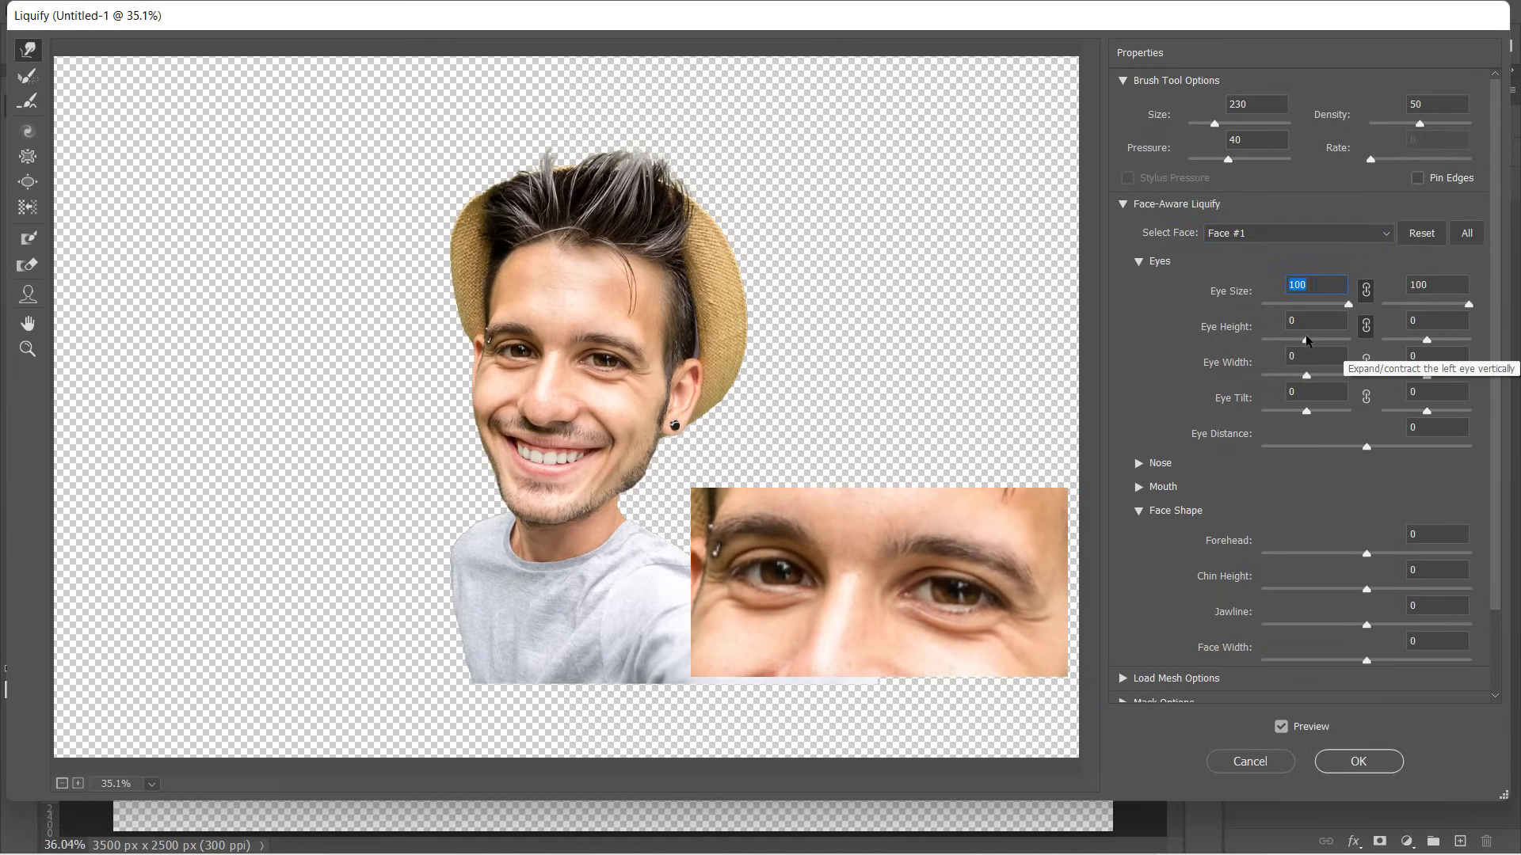
mouse_move(1306, 335)
left_mouse_down()
mouse_move(1339, 338)
mouse_move(1316, 411)
left_mouse_up()
left_click(1310, 375)
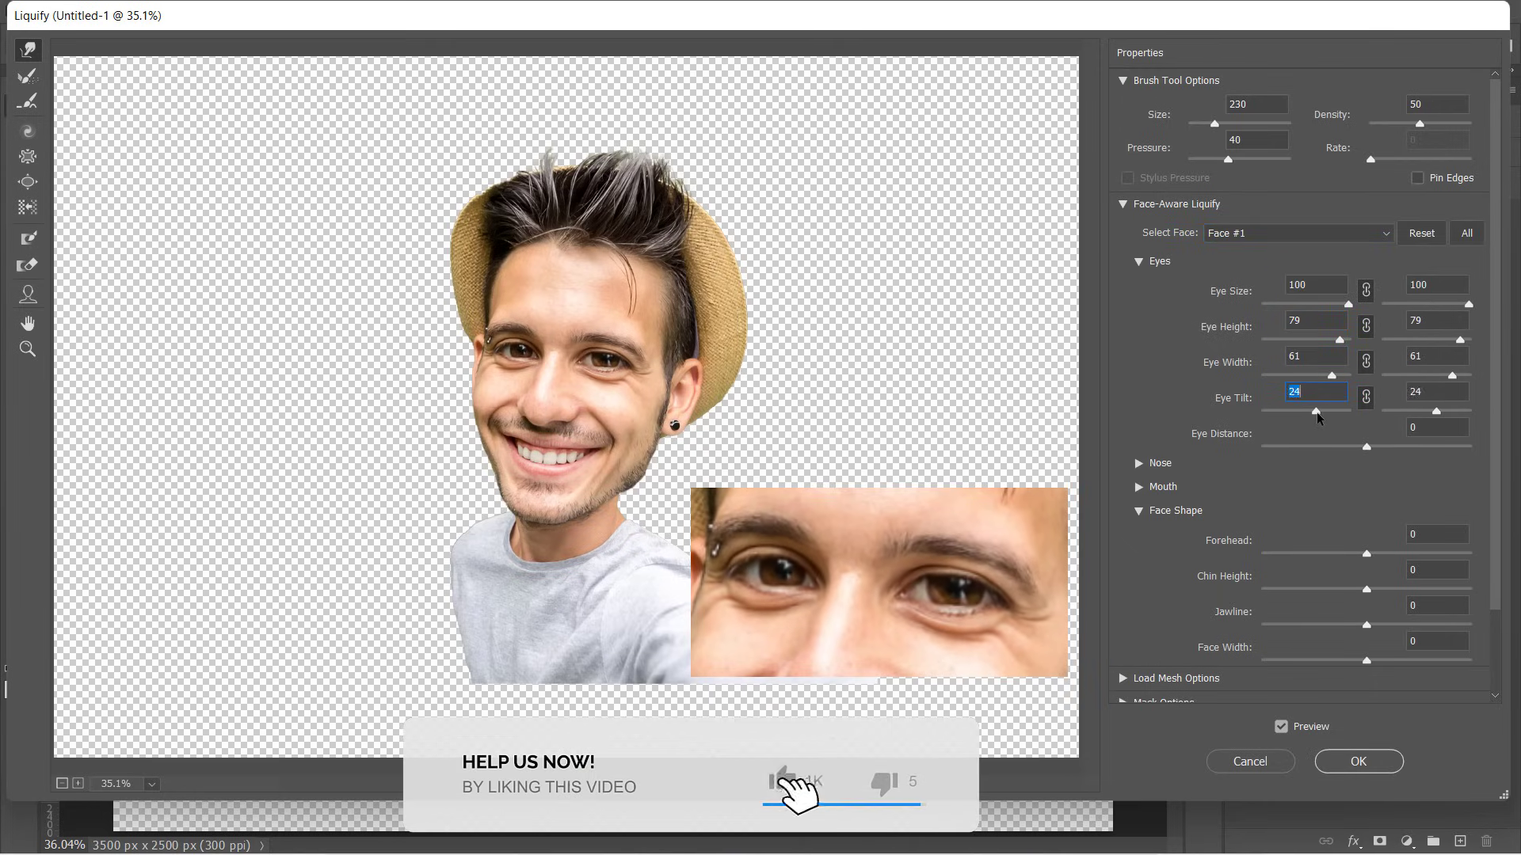
left_click(1368, 443)
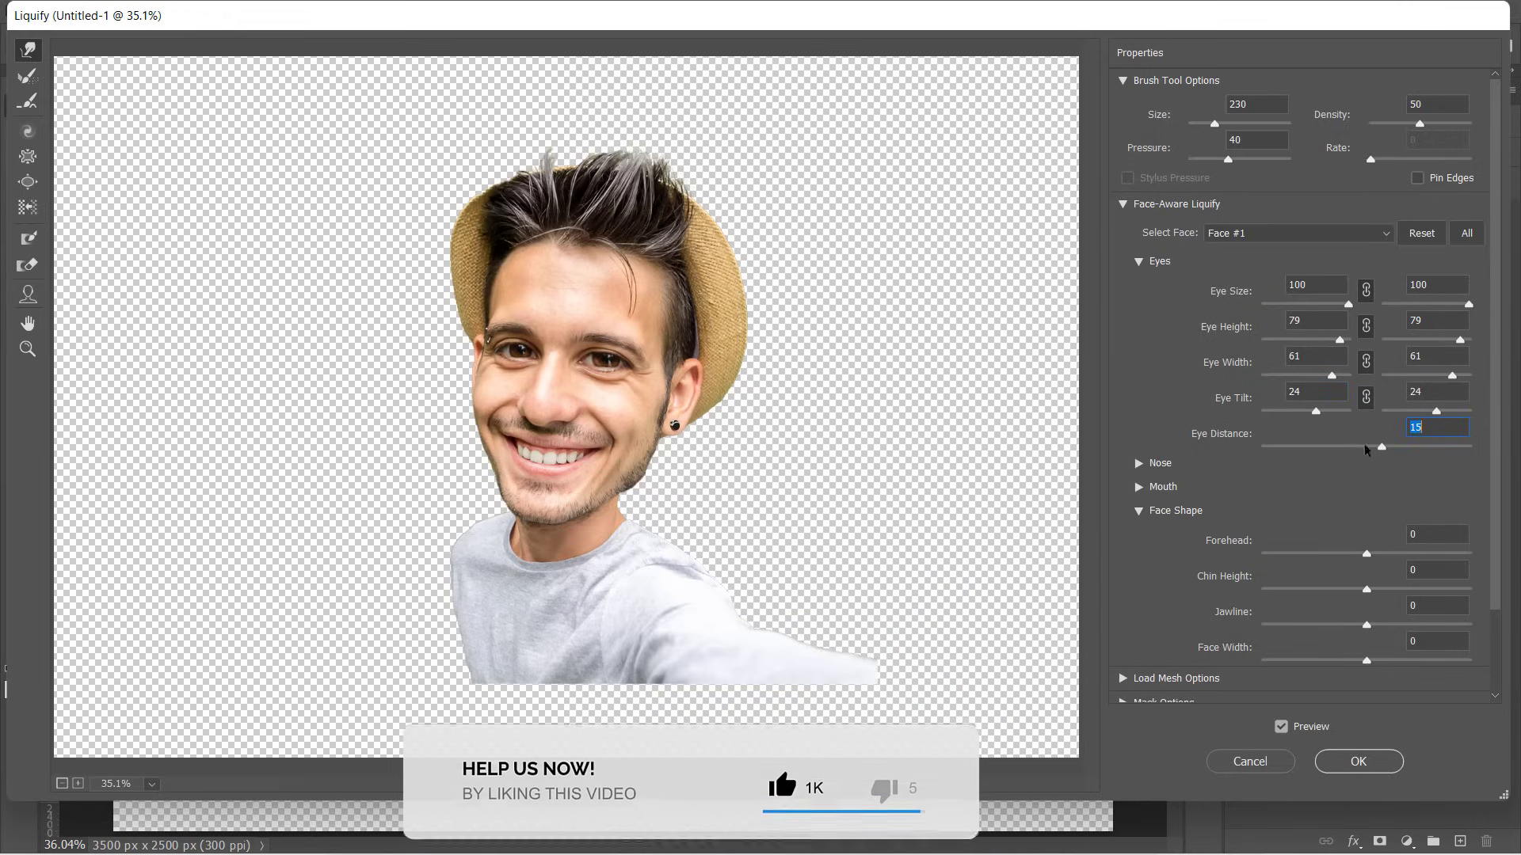
Set Nose height and width to 100, Upper Lip 100, Lower Lip -100
left_click(1153, 260)
left_click_drag(1368, 327, 1473, 328)
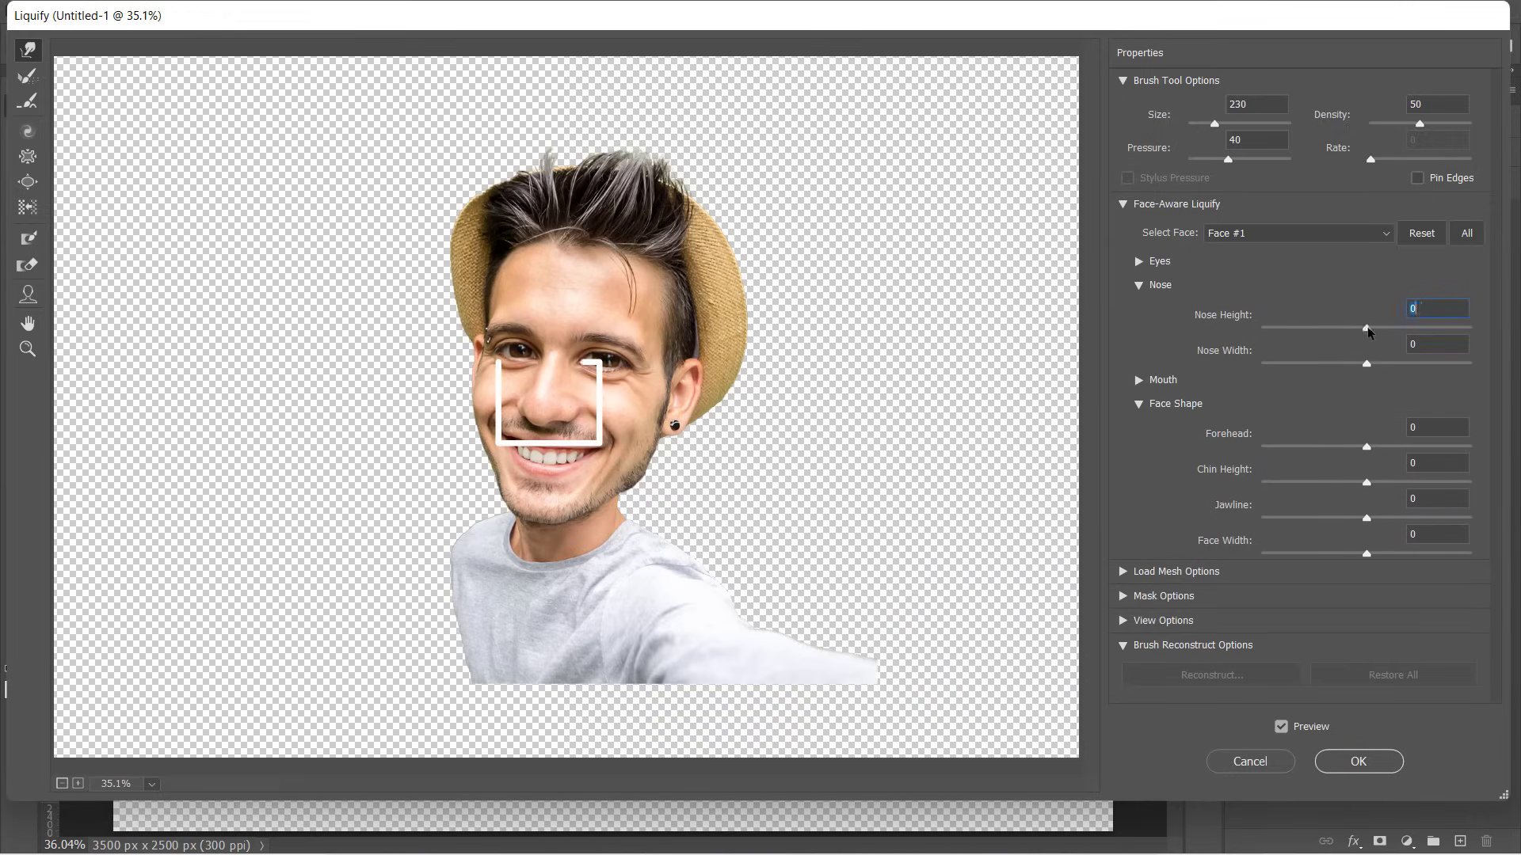
left_click_drag(1366, 362, 1479, 379)
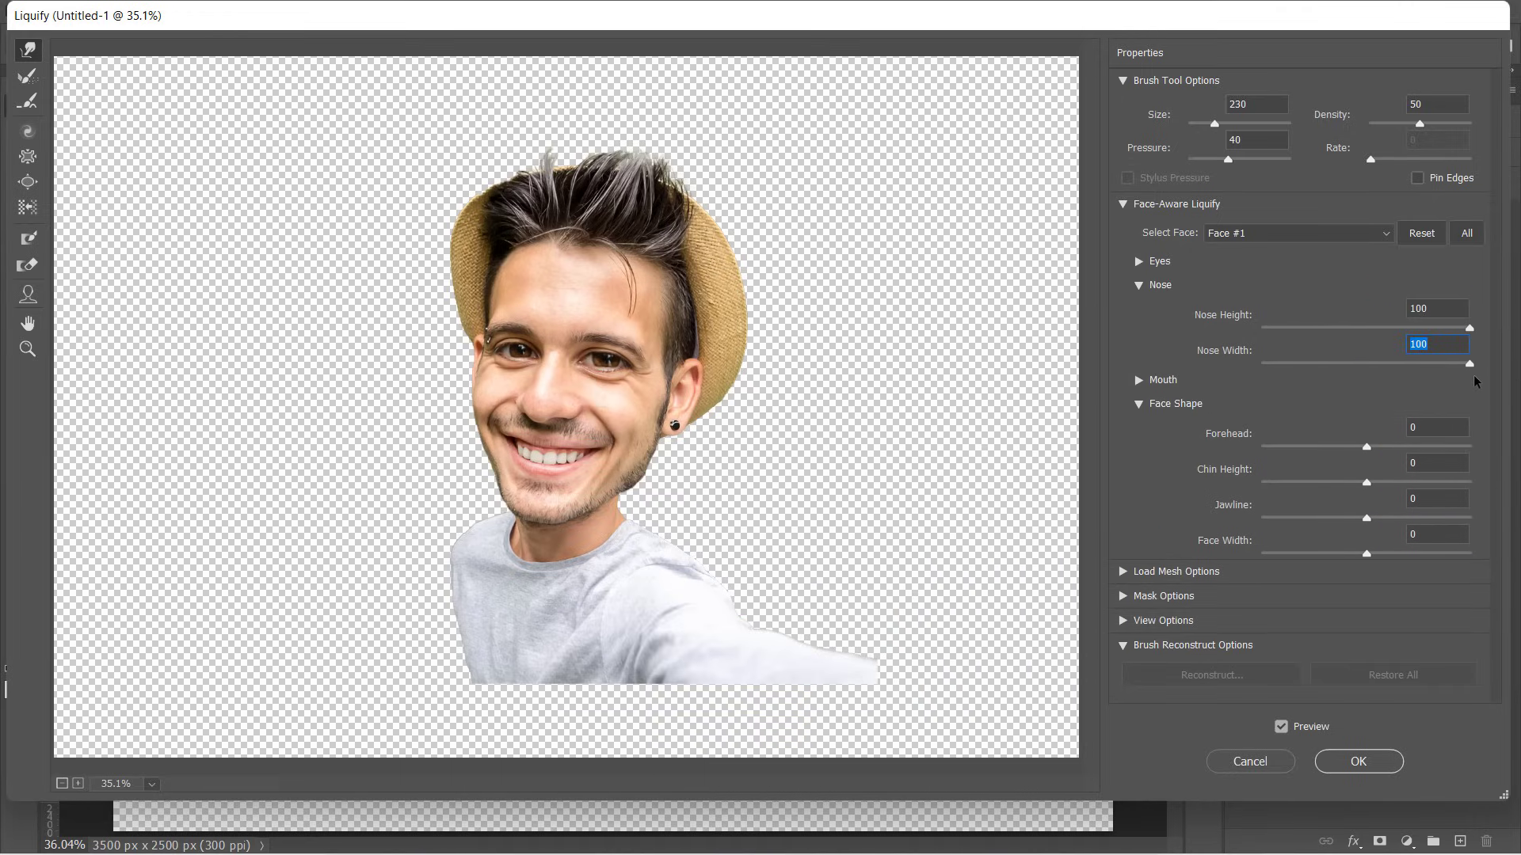
left_click(1139, 283)
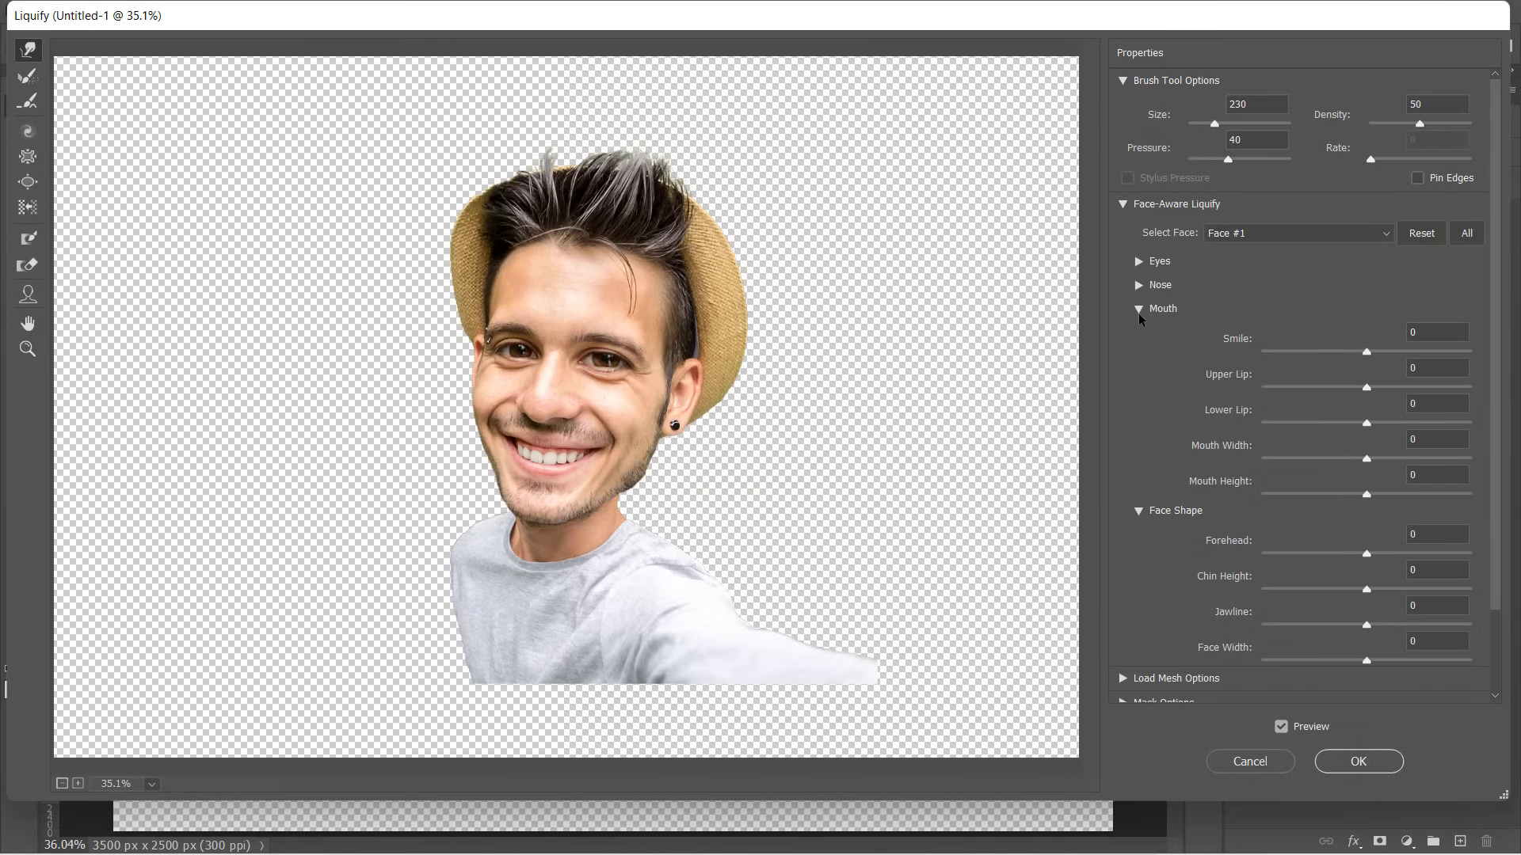
left_click_drag(1366, 388, 1499, 408)
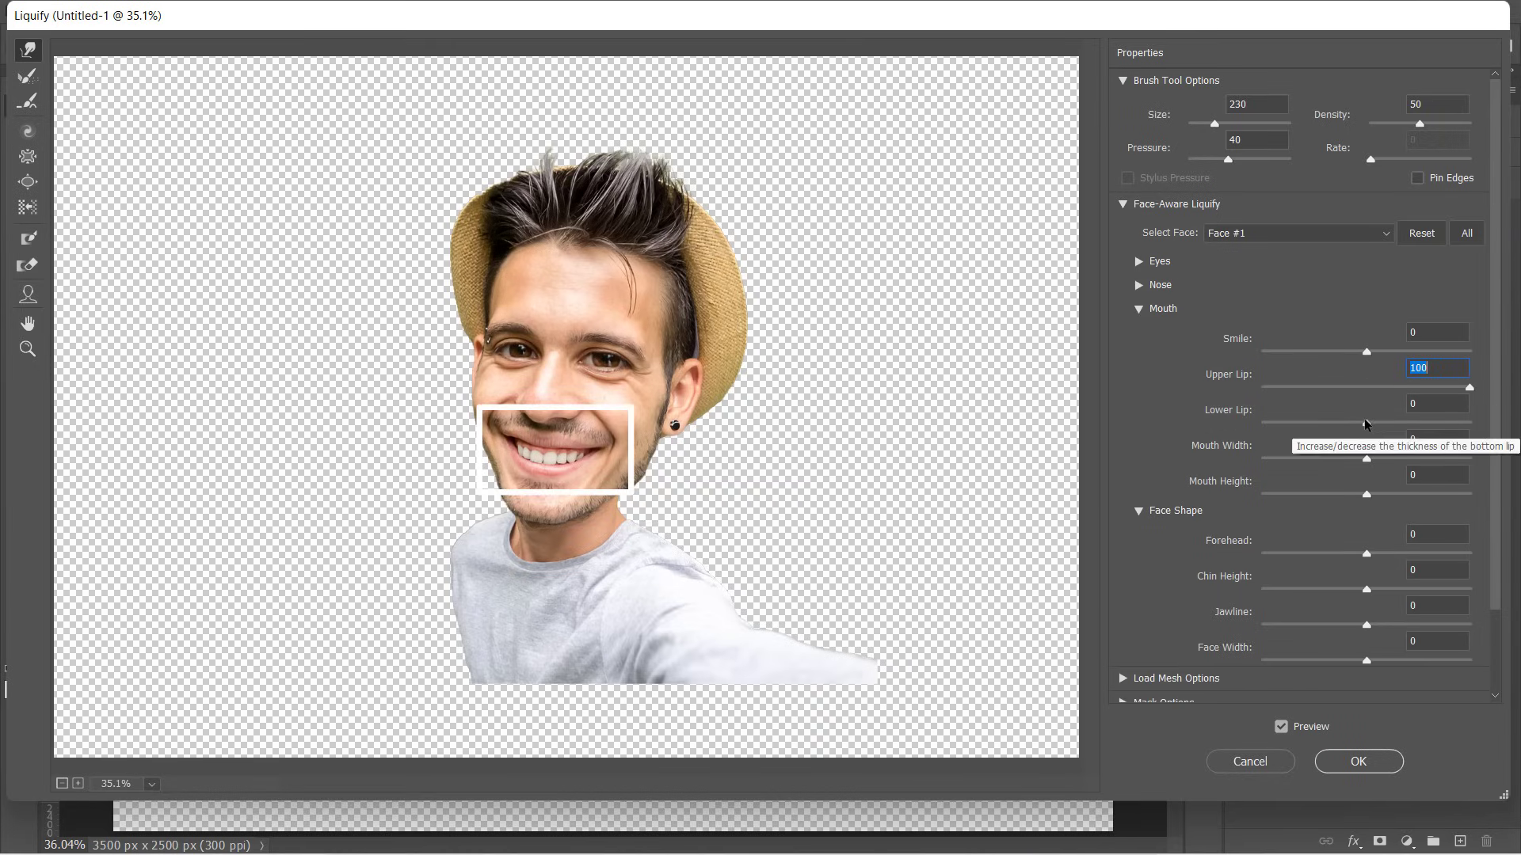
left_click_drag(1367, 422, 1227, 408)
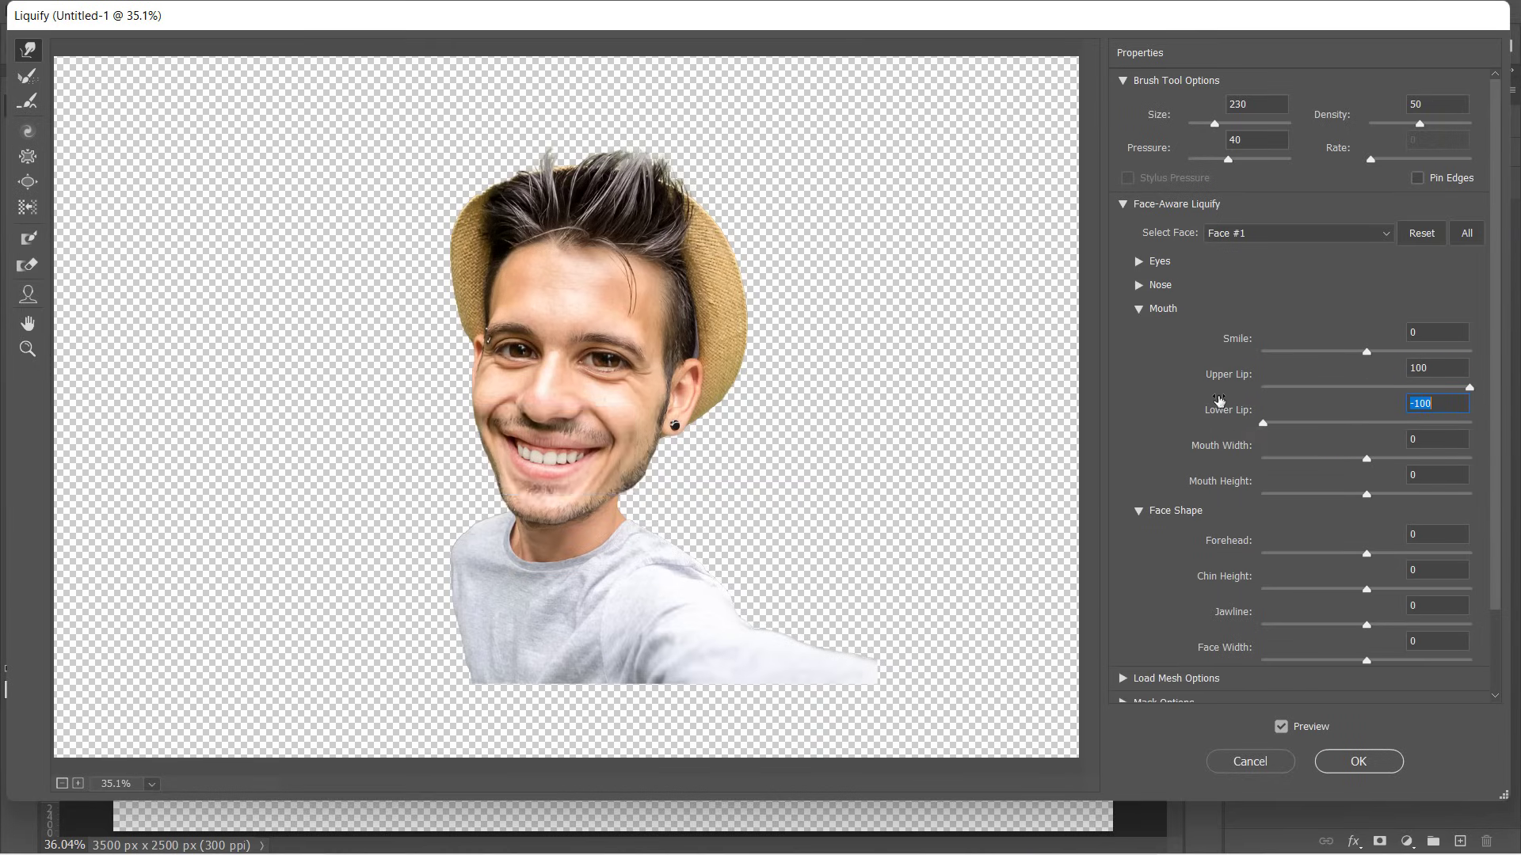
left_click(1141, 308)
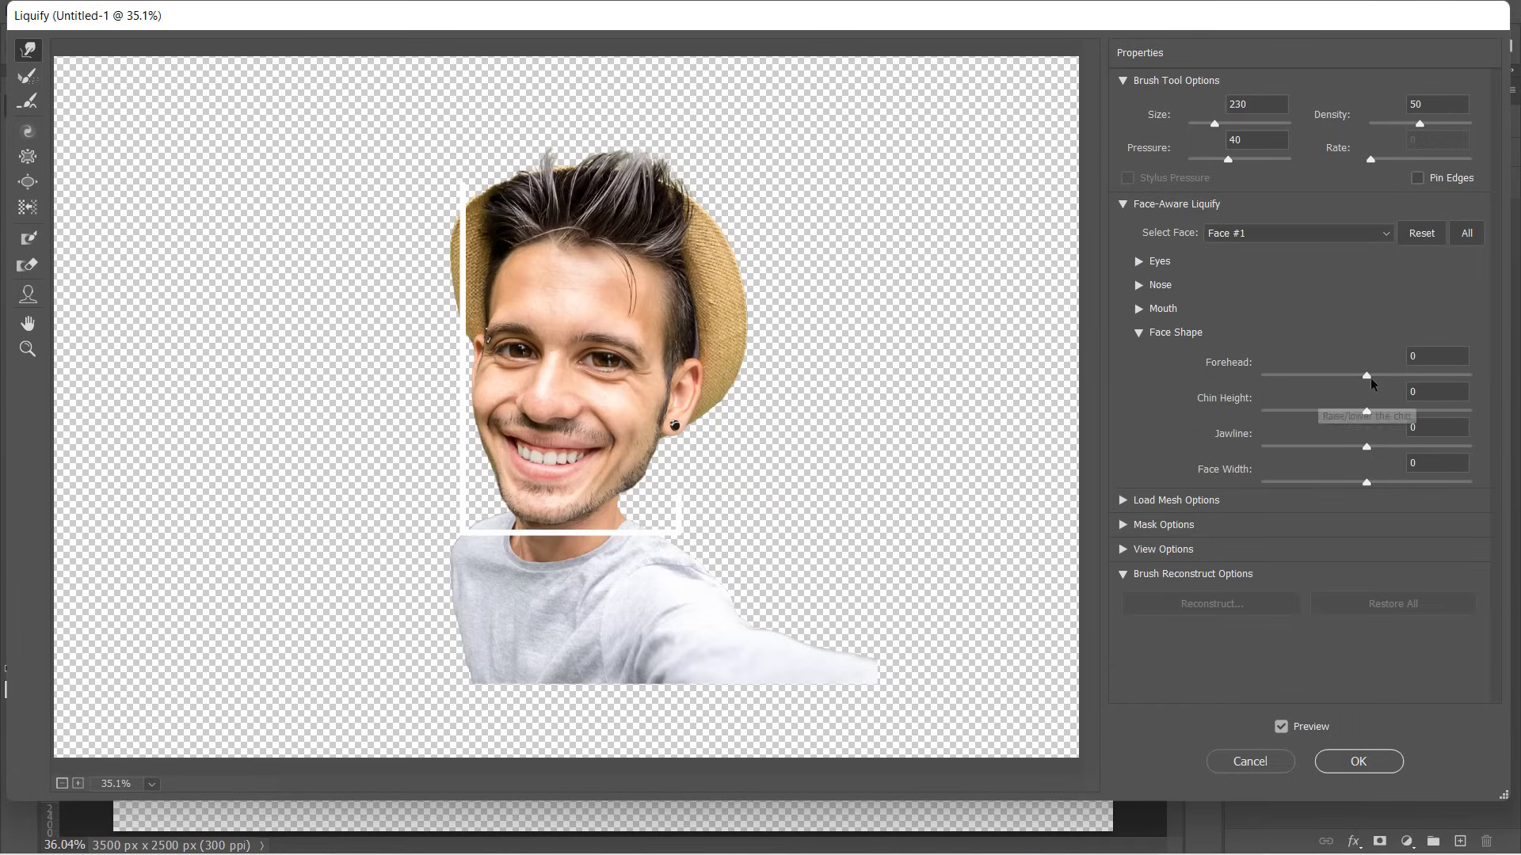
Shrink the forehead, adjust chin height, narrow the jawline to -100, widen the face slightly
left_click_drag(1366, 376, 1320, 376)
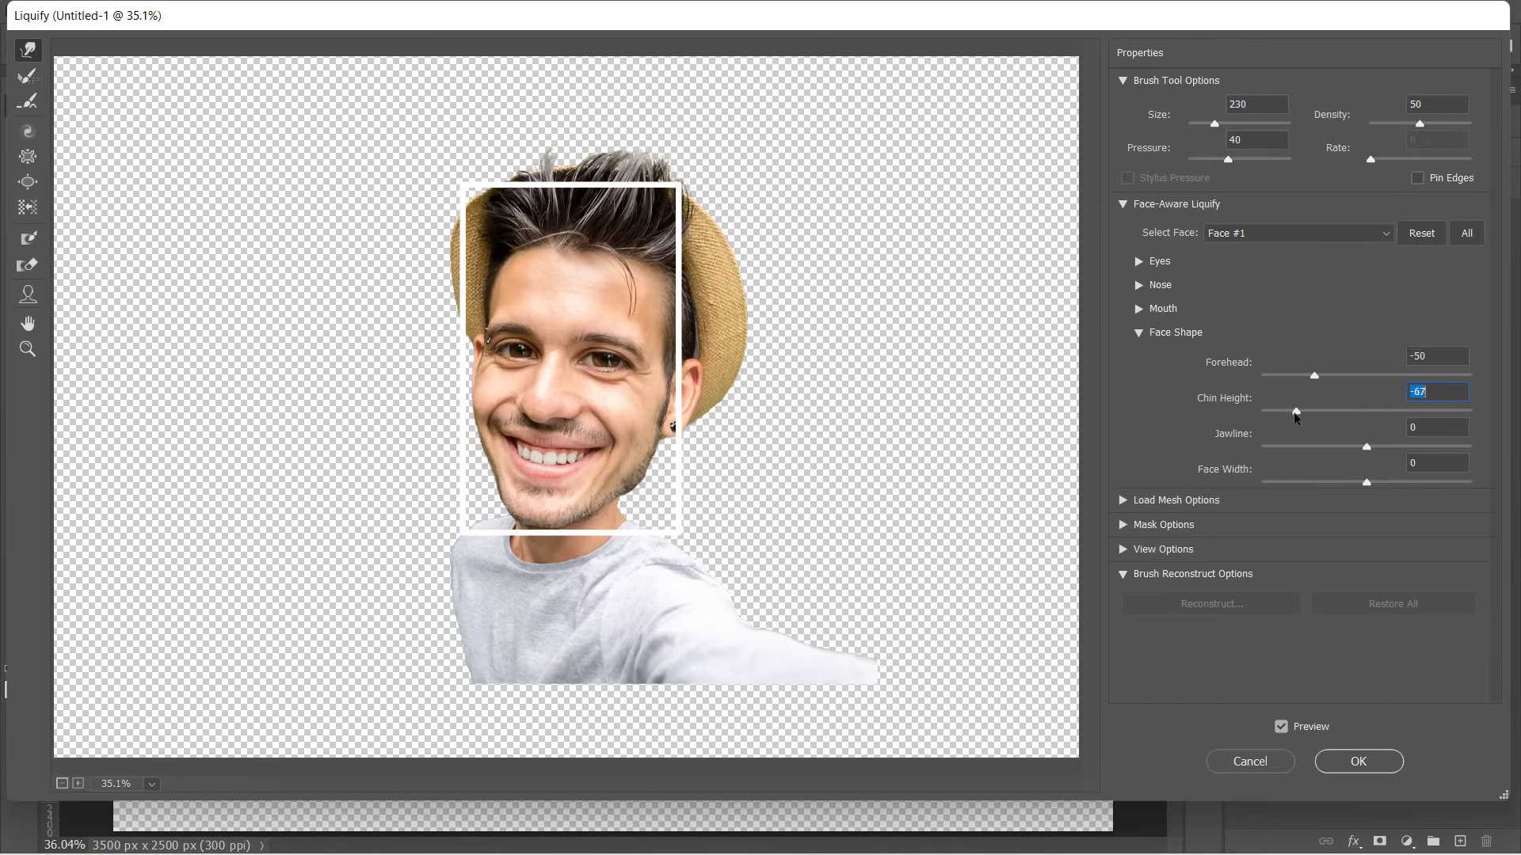
left_click_drag(1296, 416, 1343, 413)
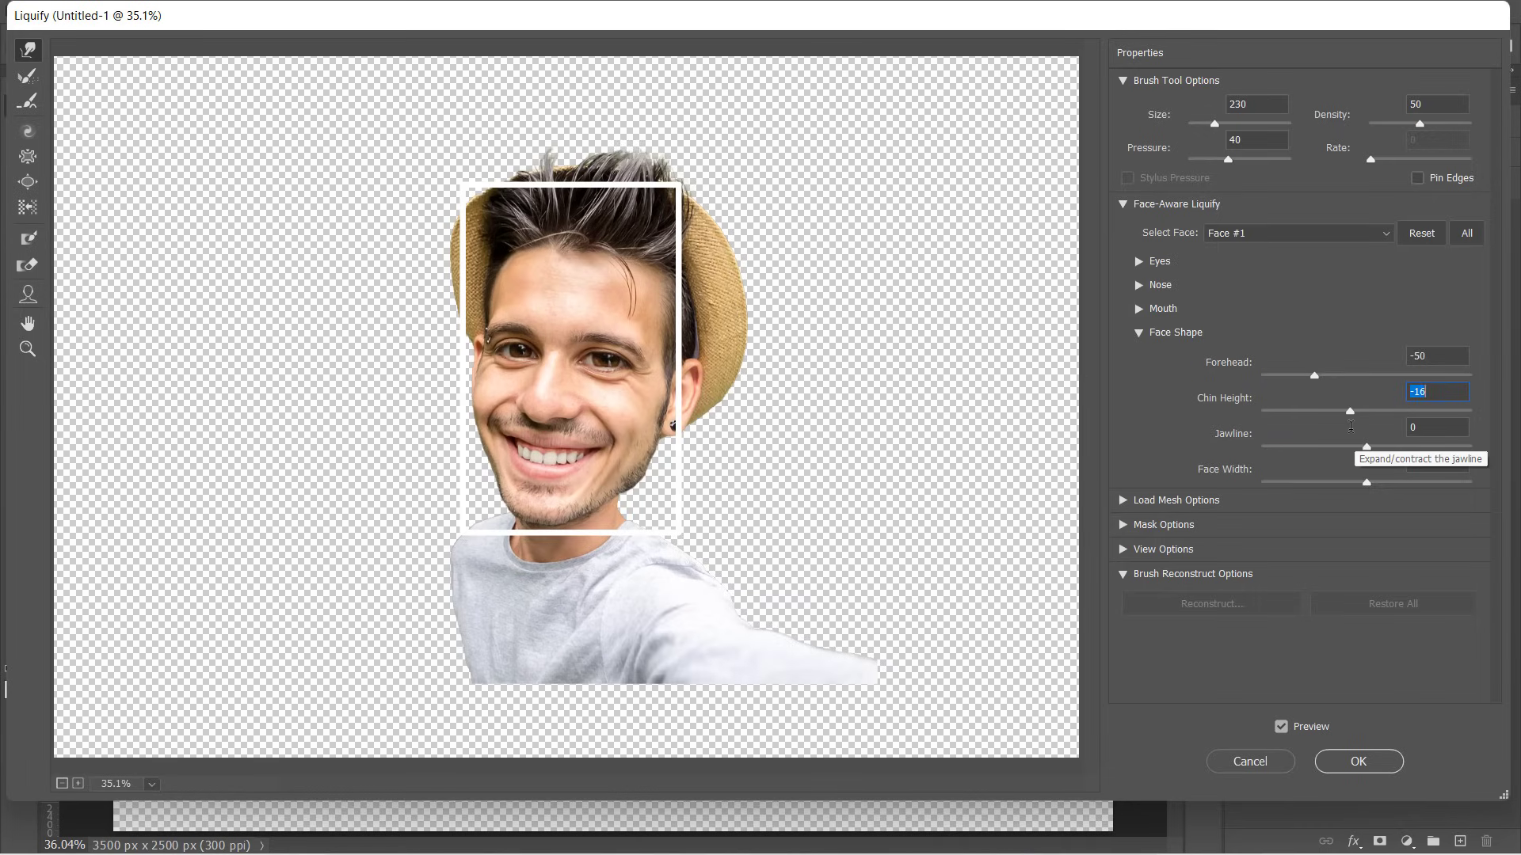
left_click_drag(1367, 446, 1262, 449)
left_click_drag(1367, 482, 1376, 484)
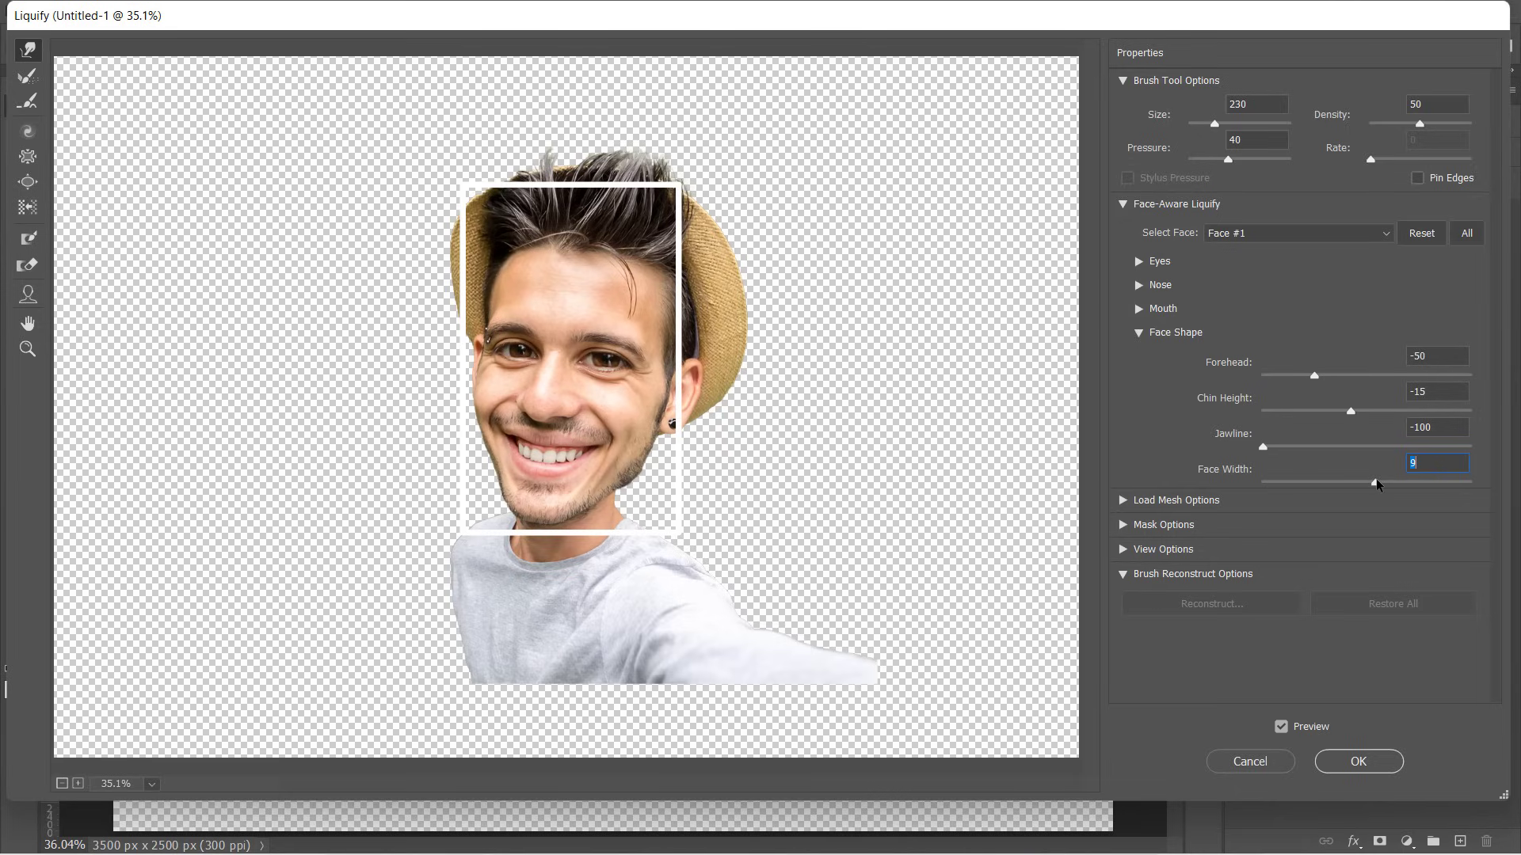
left_click(1137, 331)
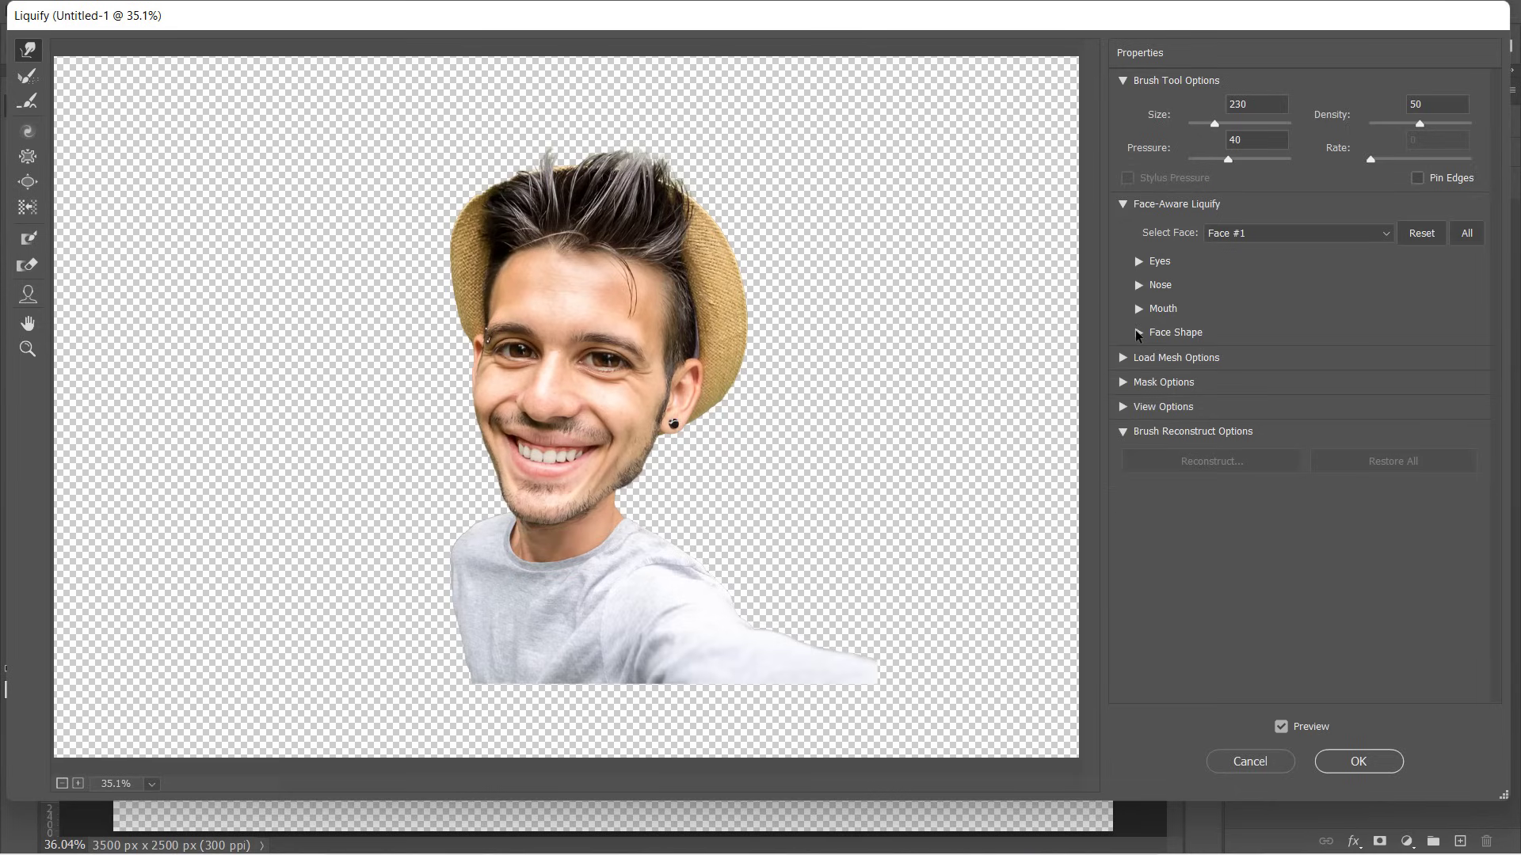
Compare with the original face, then apply the reshaping as a Liquify smart filter
left_click(1281, 726)
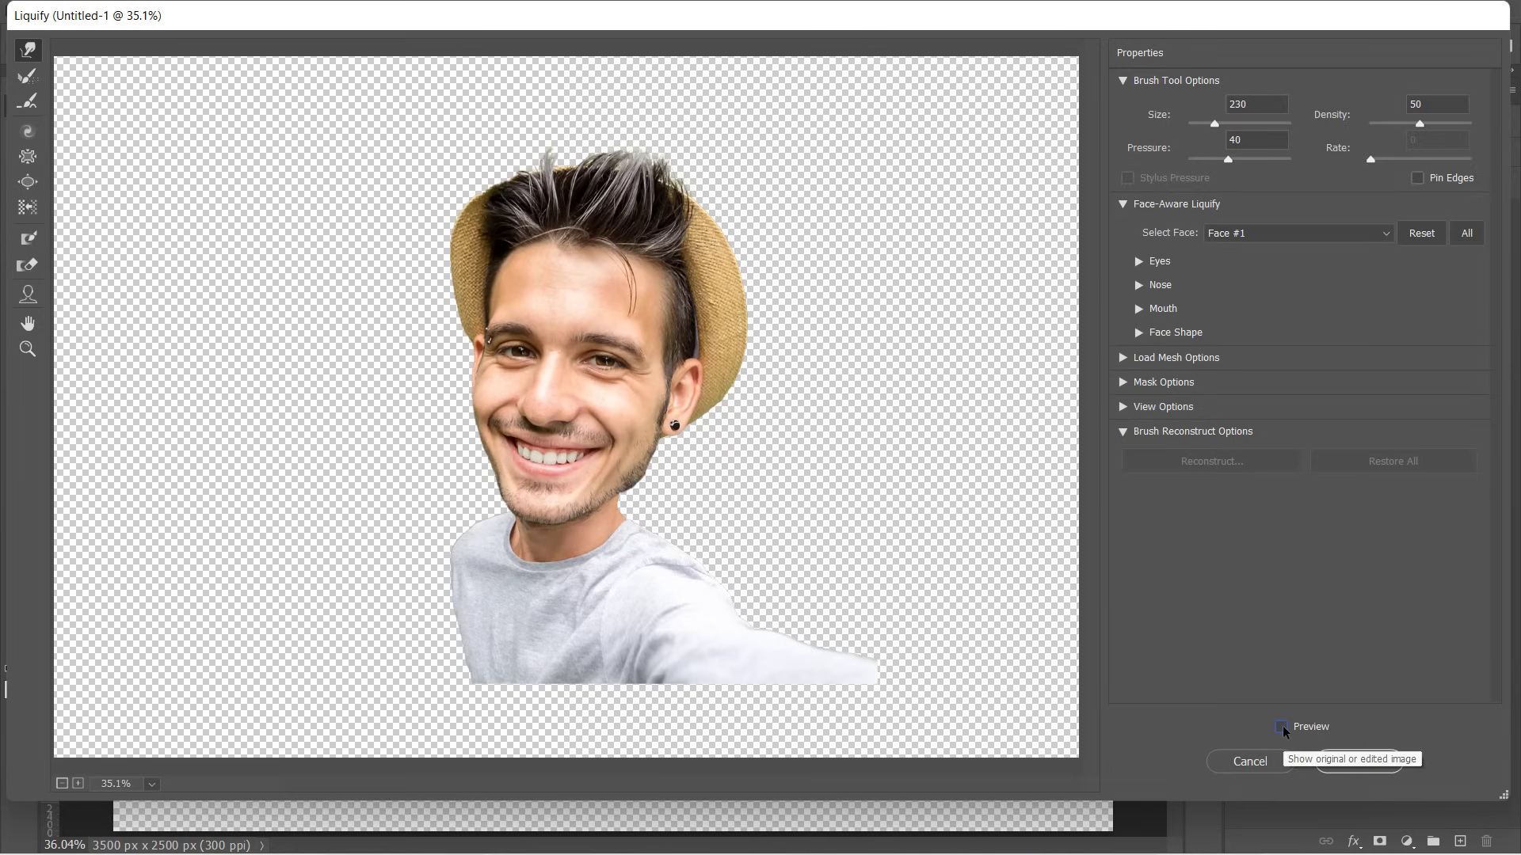
left_click(1283, 726)
left_click(1284, 726)
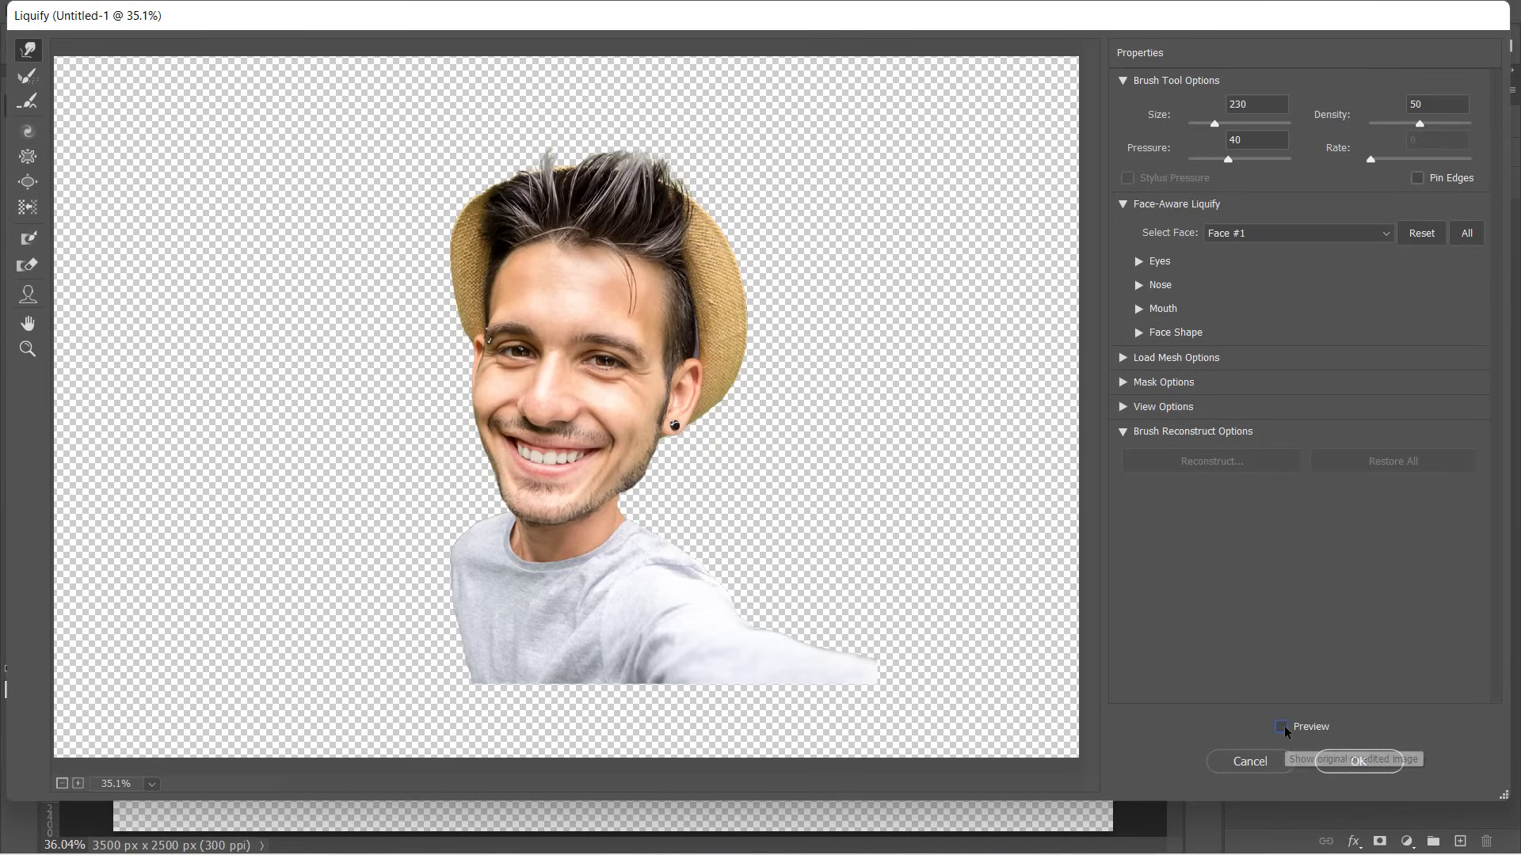
left_click(1284, 726)
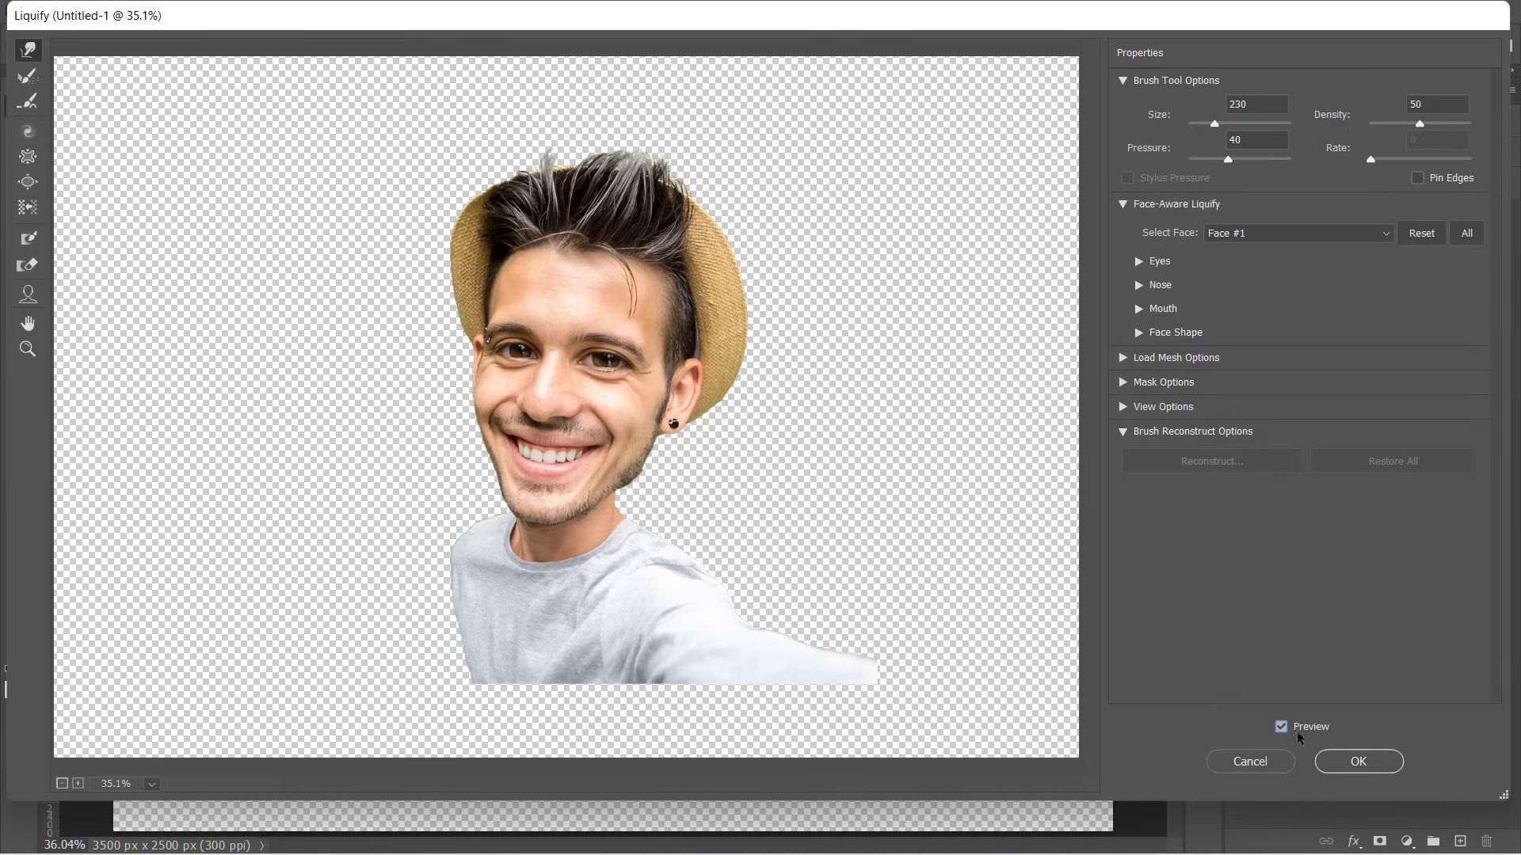
left_click(1374, 766)
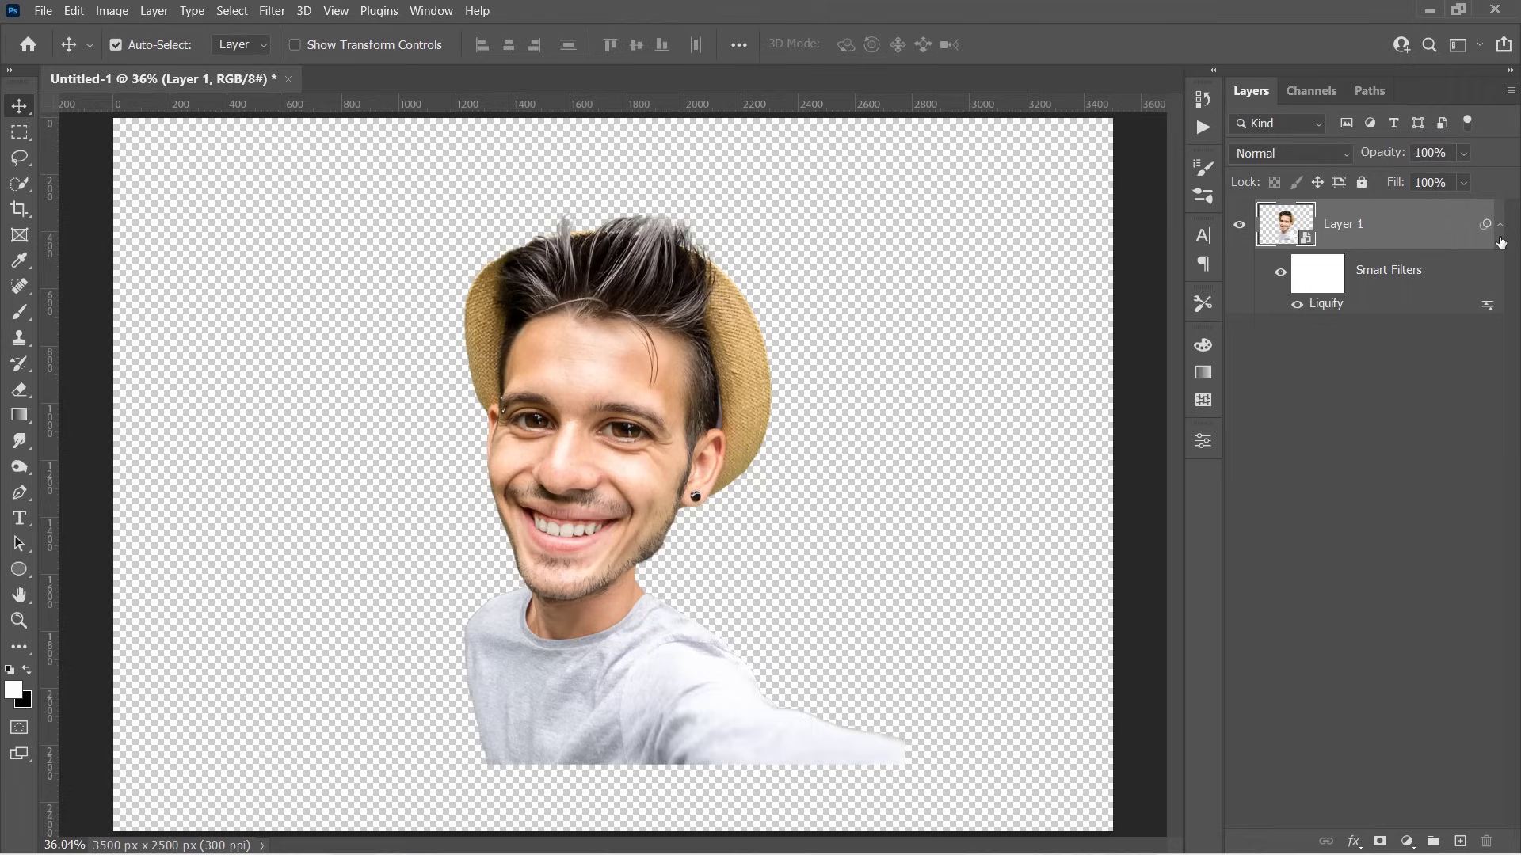
Duplicate the liquified portrait layer and hide the copy
key("ctrl+j")
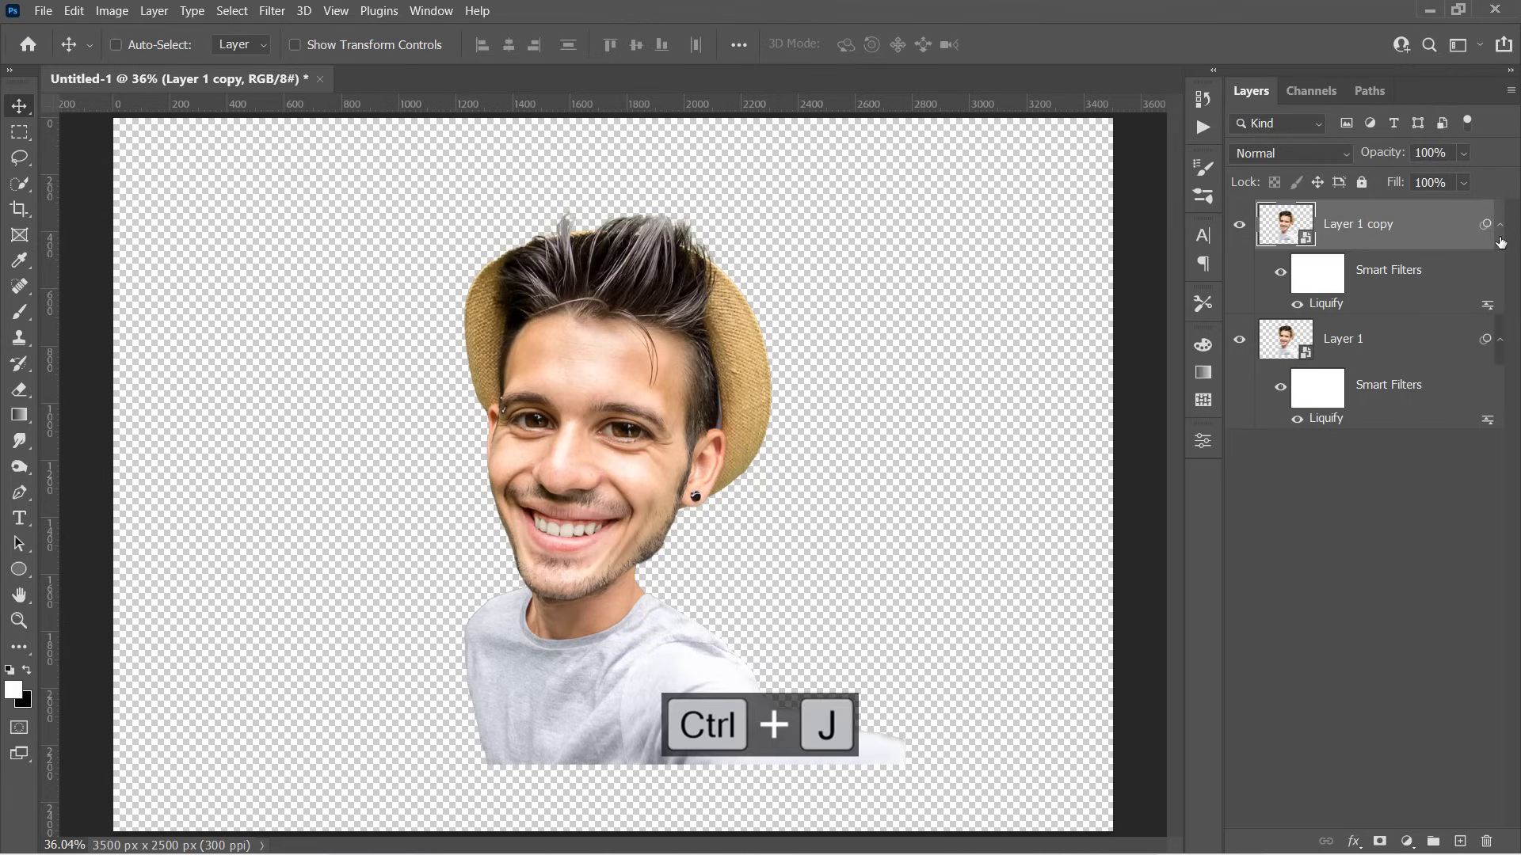
left_click(1500, 224)
left_click(1240, 224)
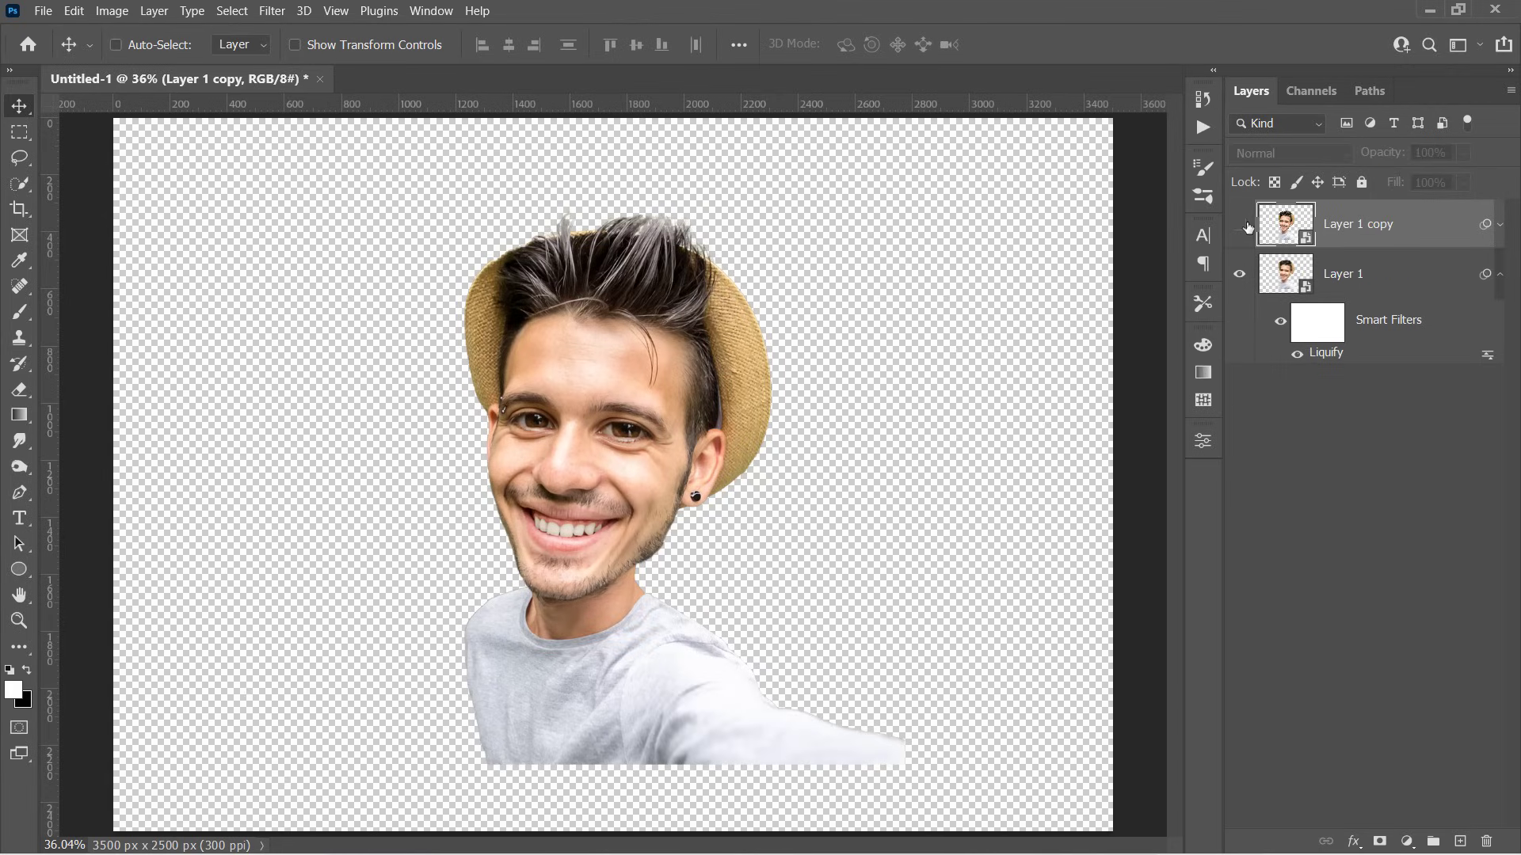
Rename the original layer Effect and the copy Tone, then target Effect
double_click(1343, 274)
type("Effect")
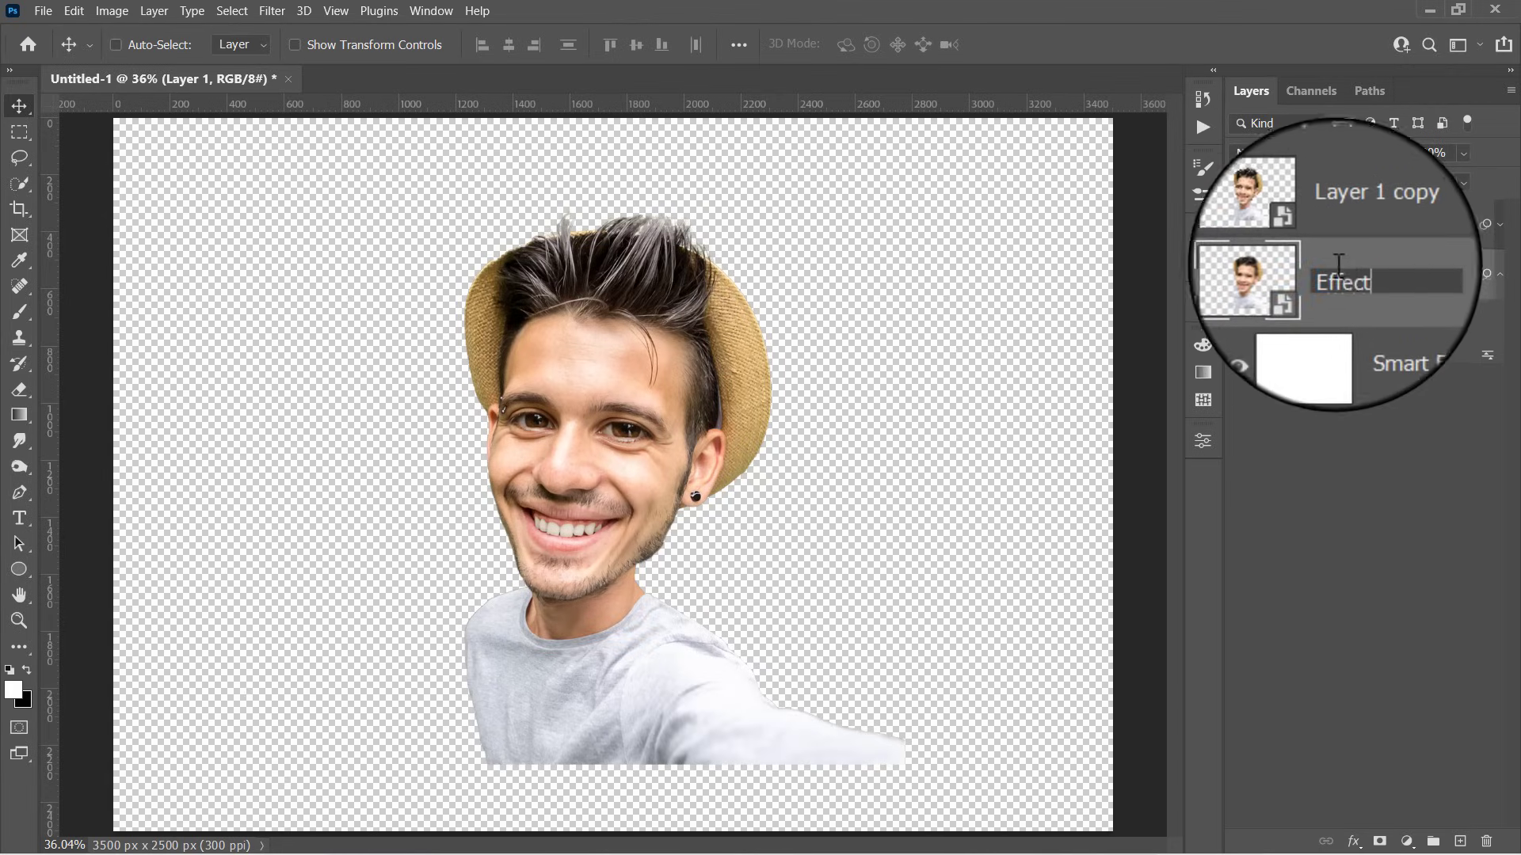
key("Return")
double_click(1347, 224)
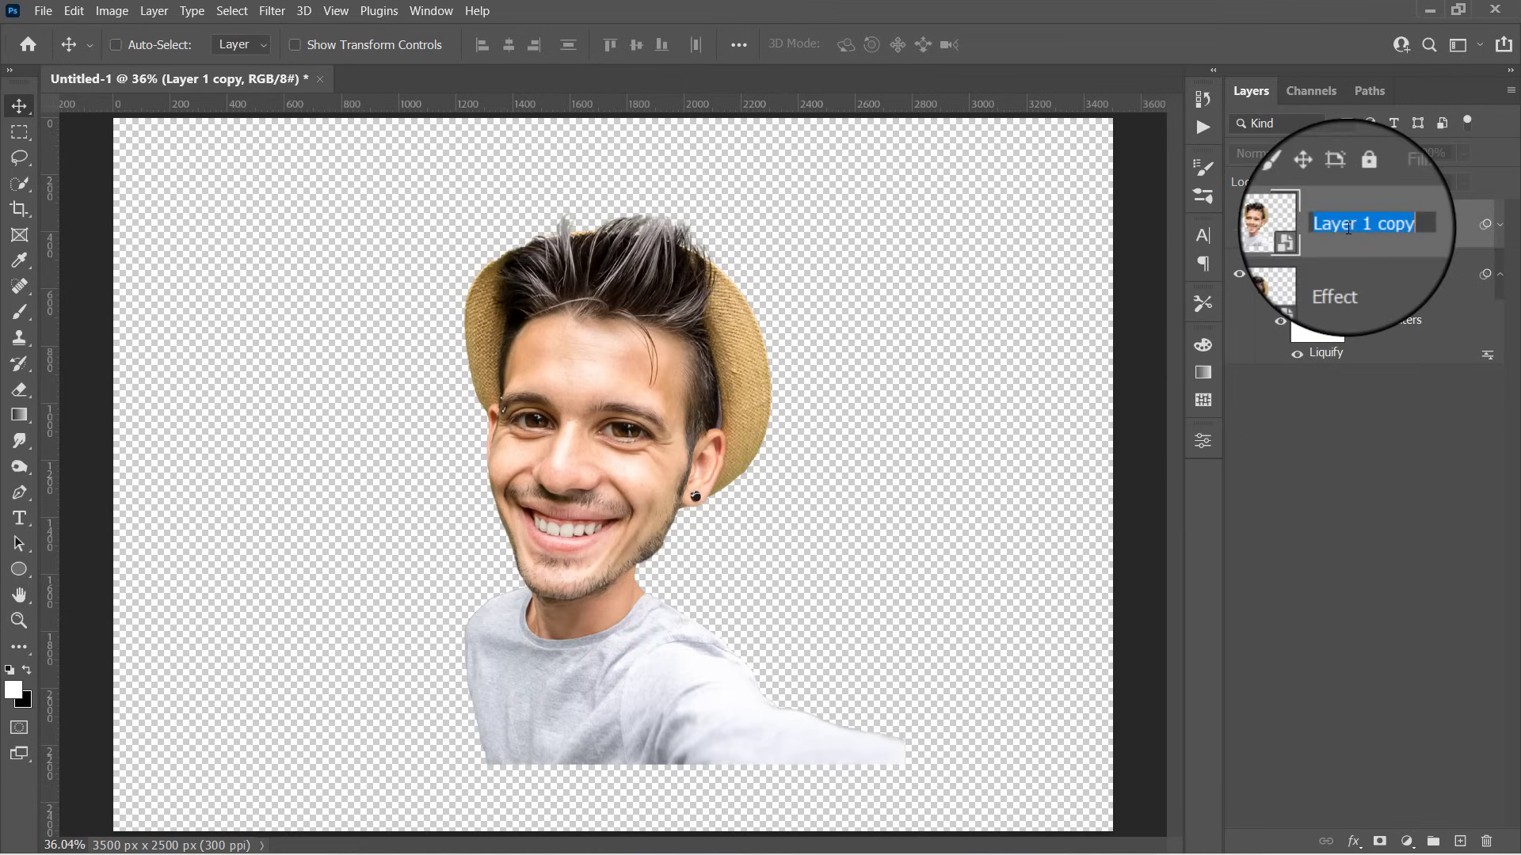
type("Tone")
key("Return")
left_click(1353, 277)
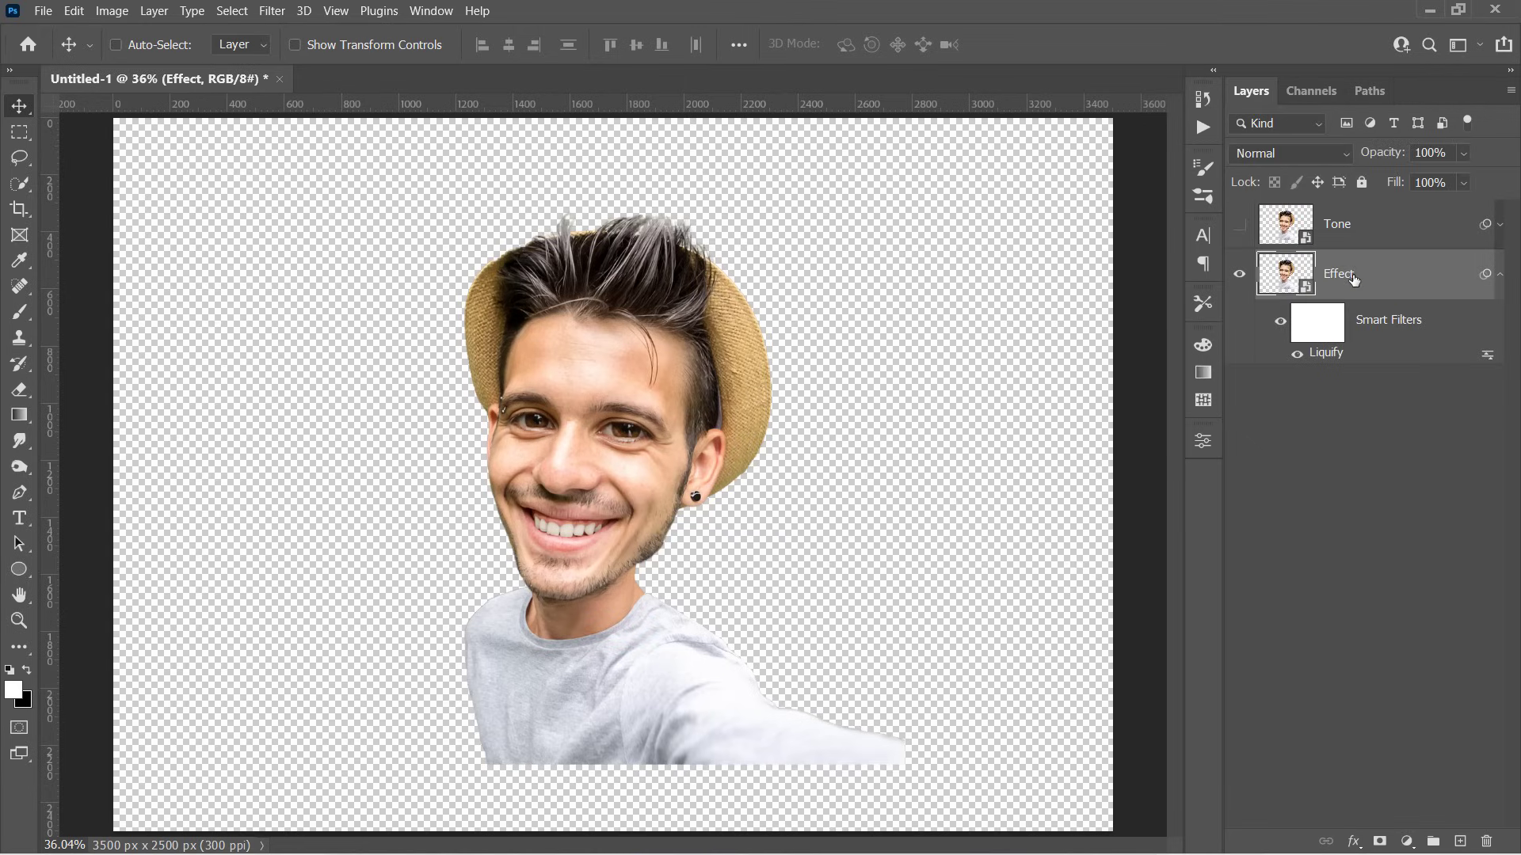
left_click(283, 15)
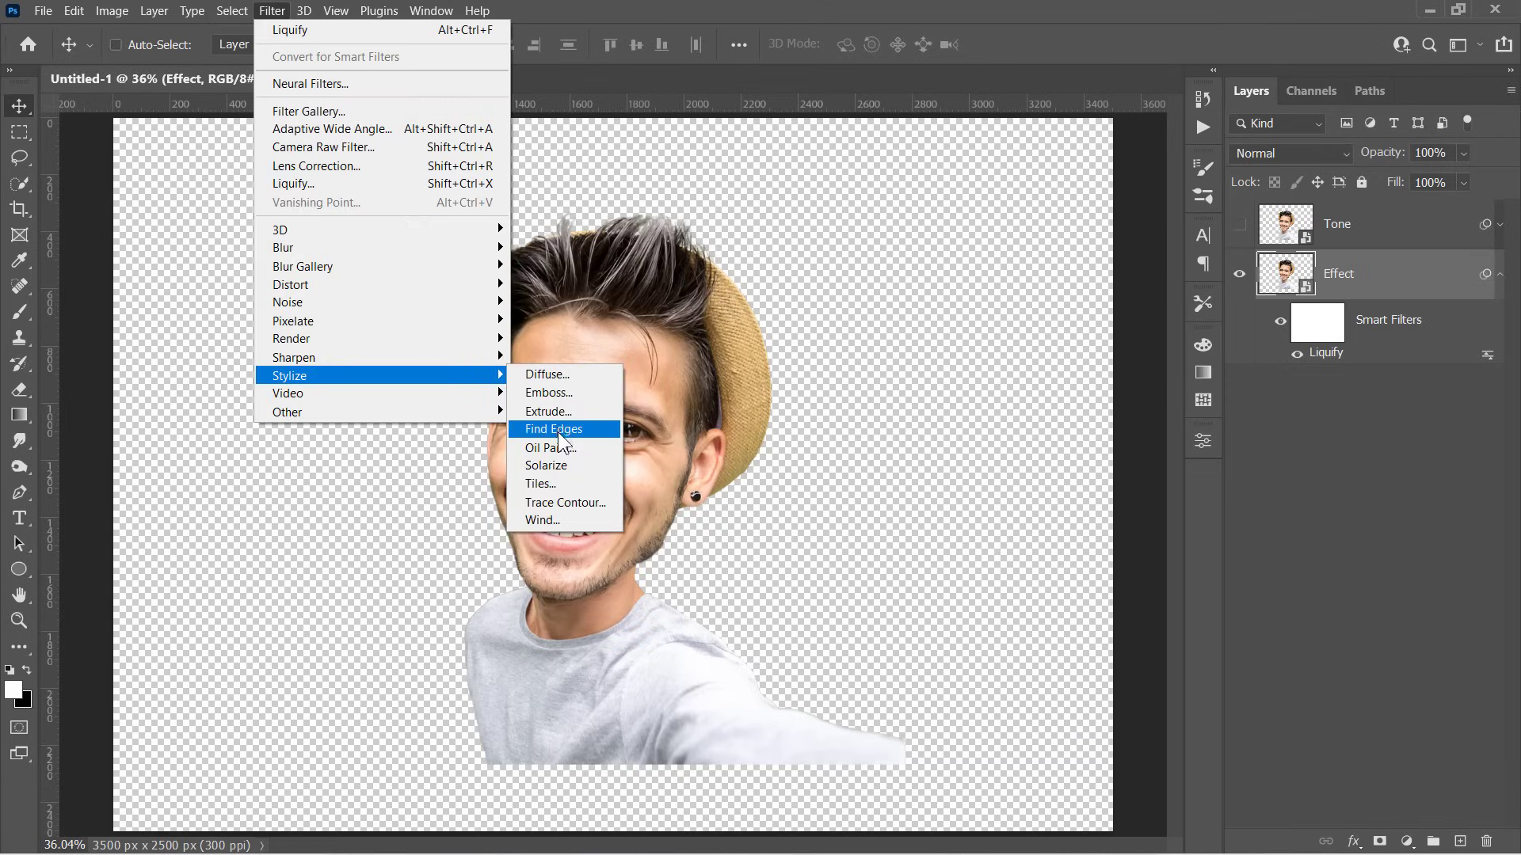
Apply an Oil Paint smart filter to Effect after checking the eye in the preview
left_click(541, 451)
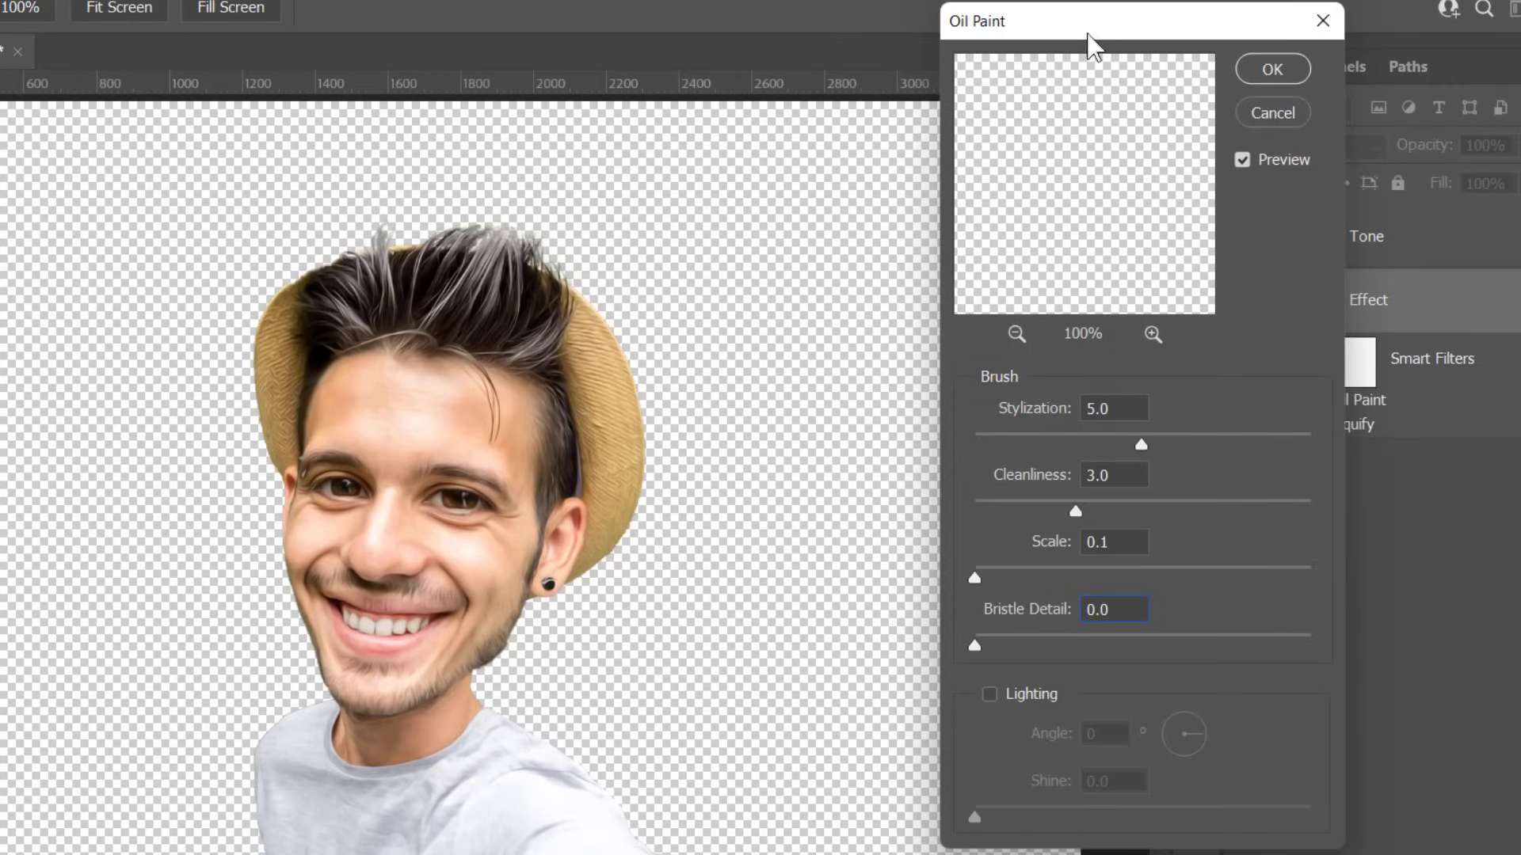
left_click_drag(1089, 29, 839, 152)
left_click(414, 408)
left_click_drag(823, 327, 917, 329)
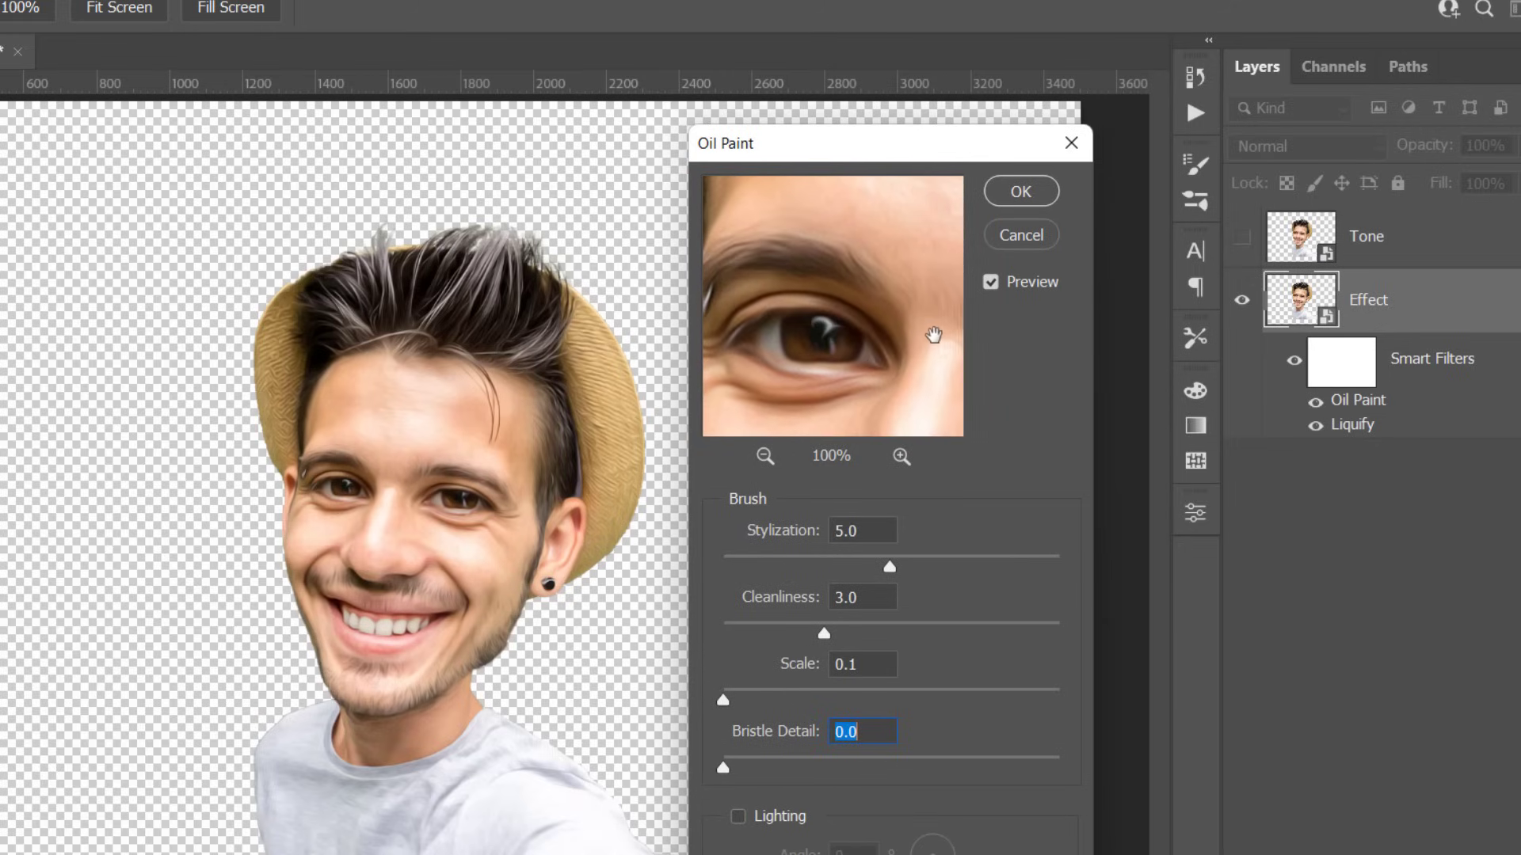
left_click(1018, 194)
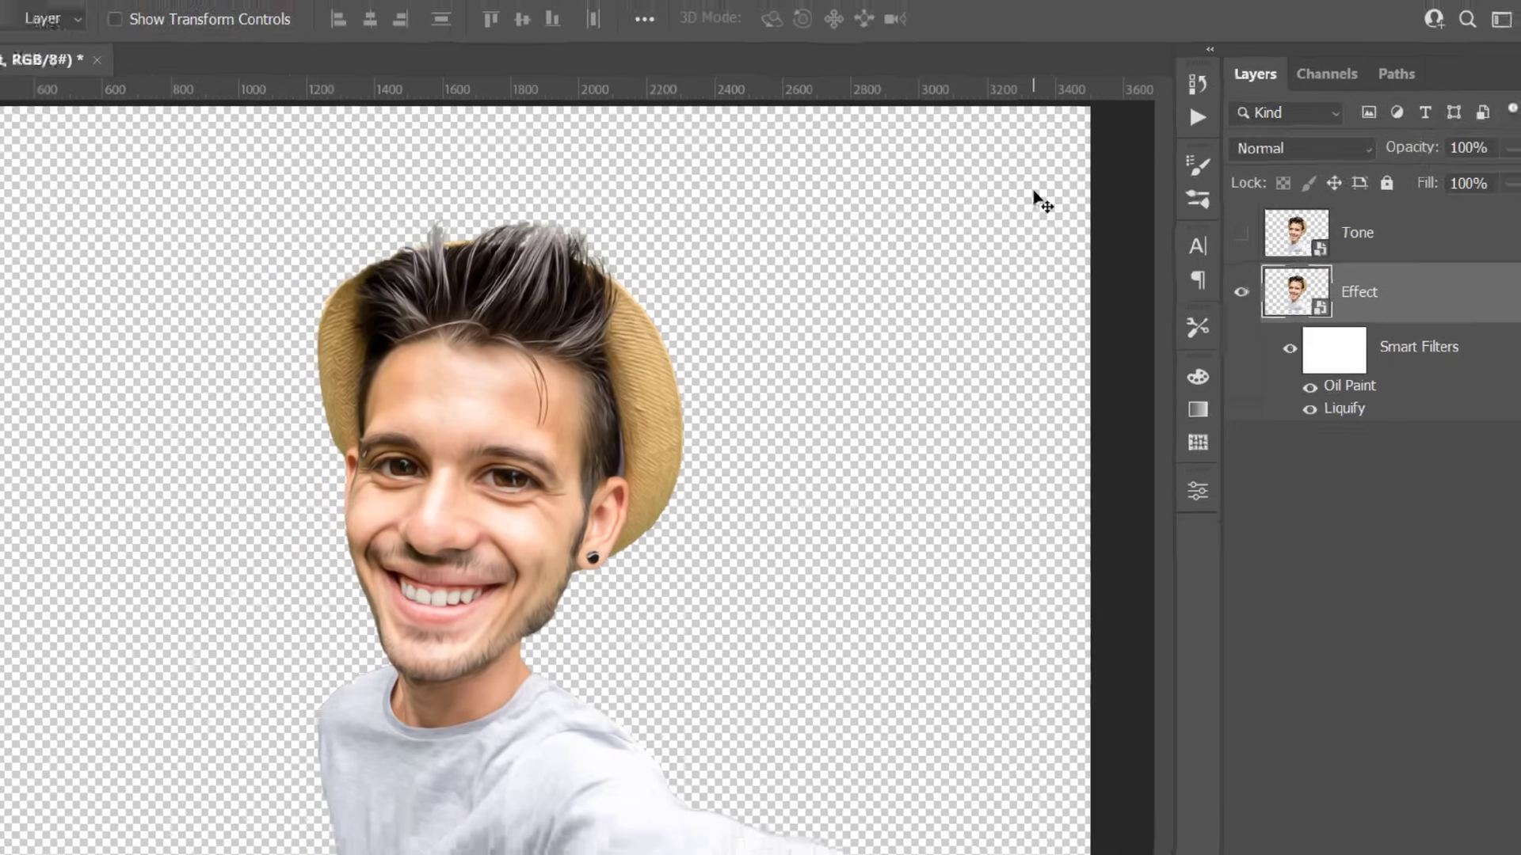
Add a Surface Blur smart filter with radius 20 and threshold 10 to the Effect layer
left_click(274, 11)
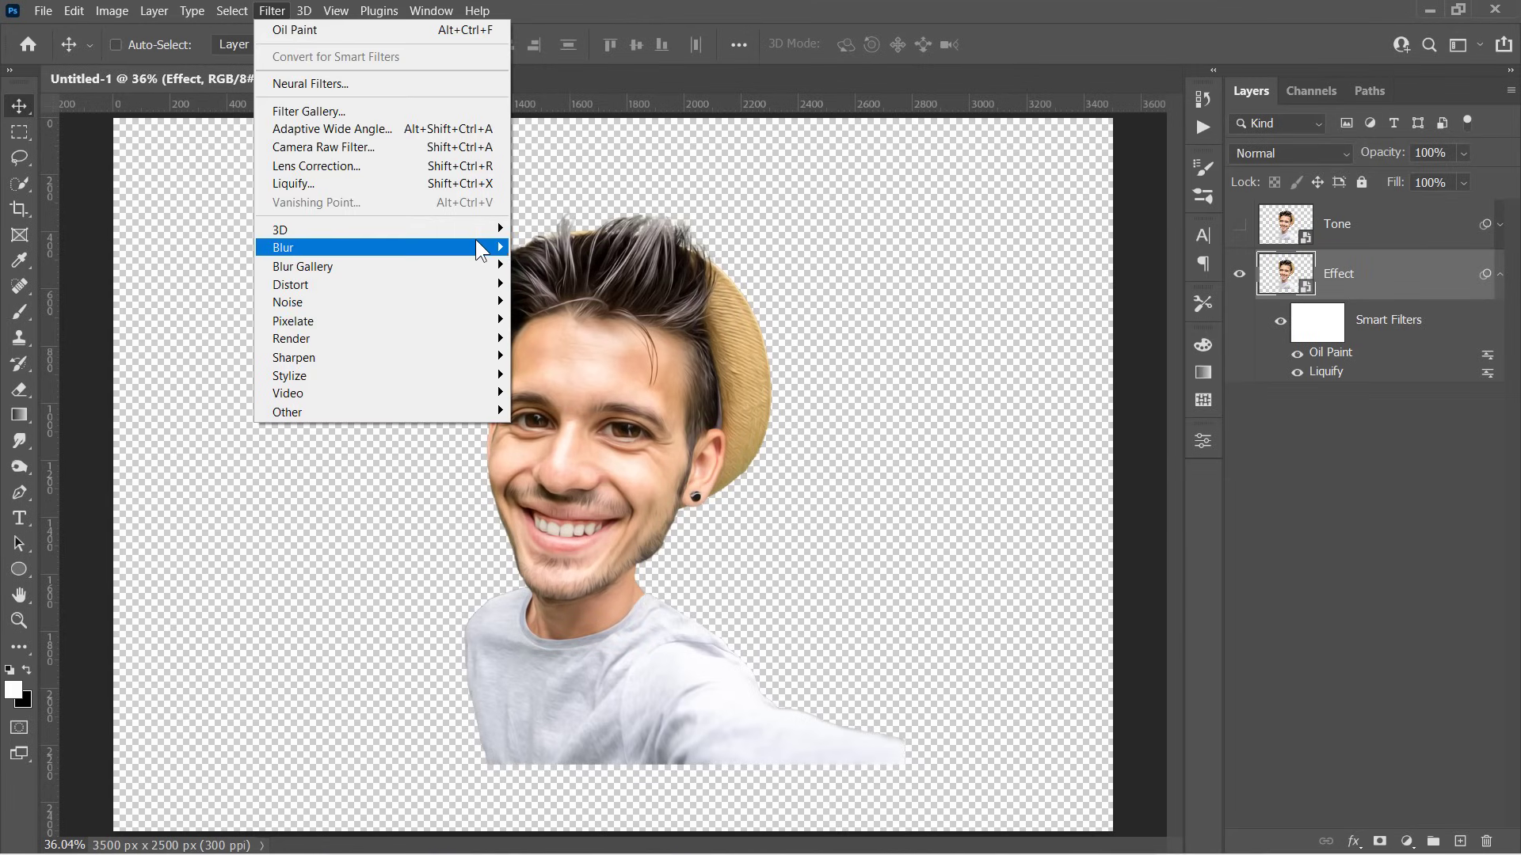
mouse_move(356, 247)
left_click(579, 435)
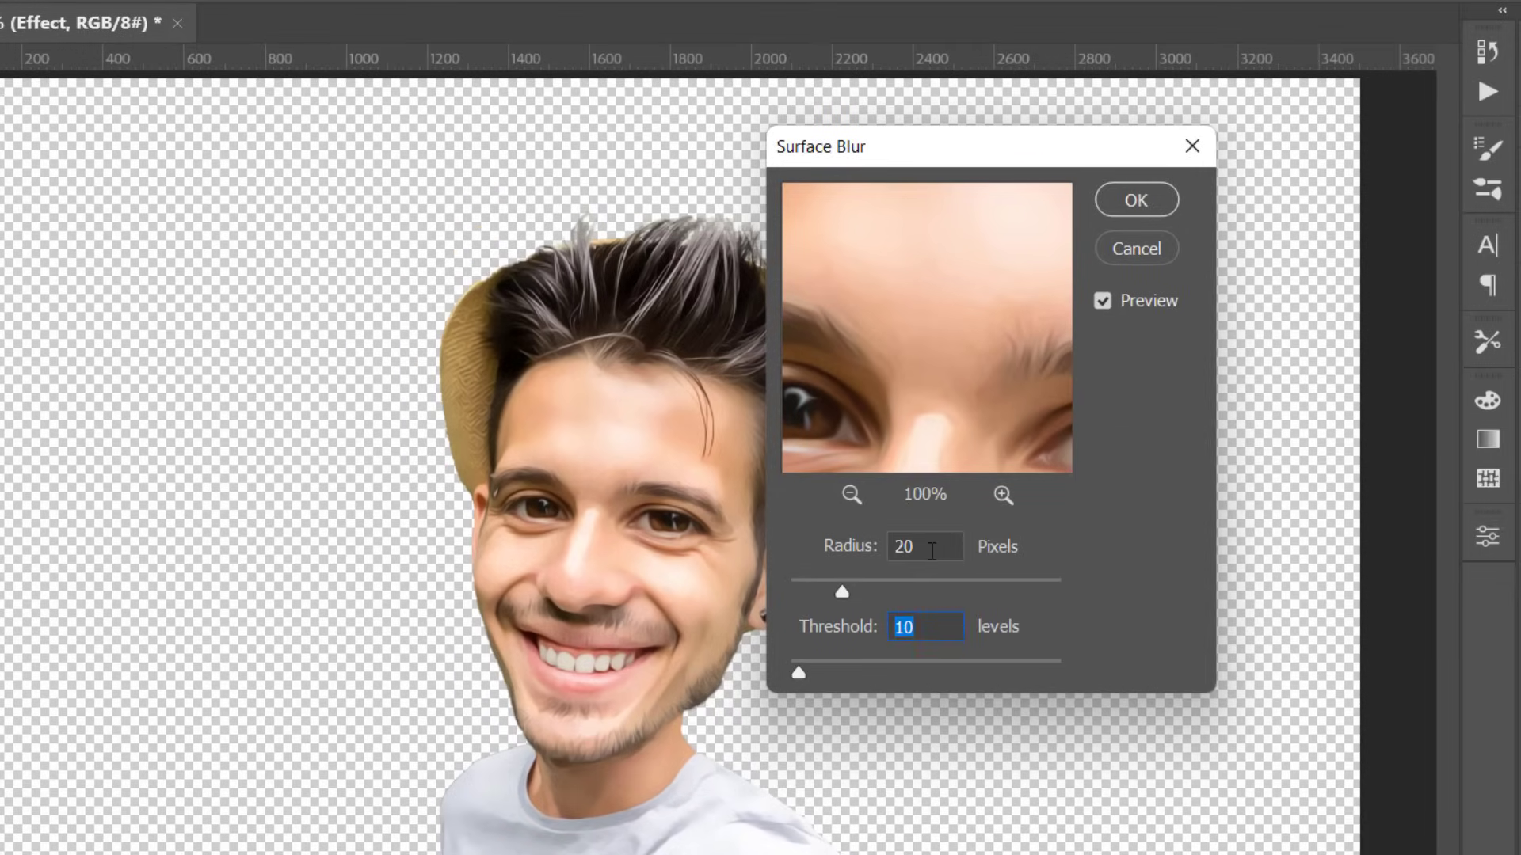
left_click(932, 549)
key("Tab")
left_click(1138, 200)
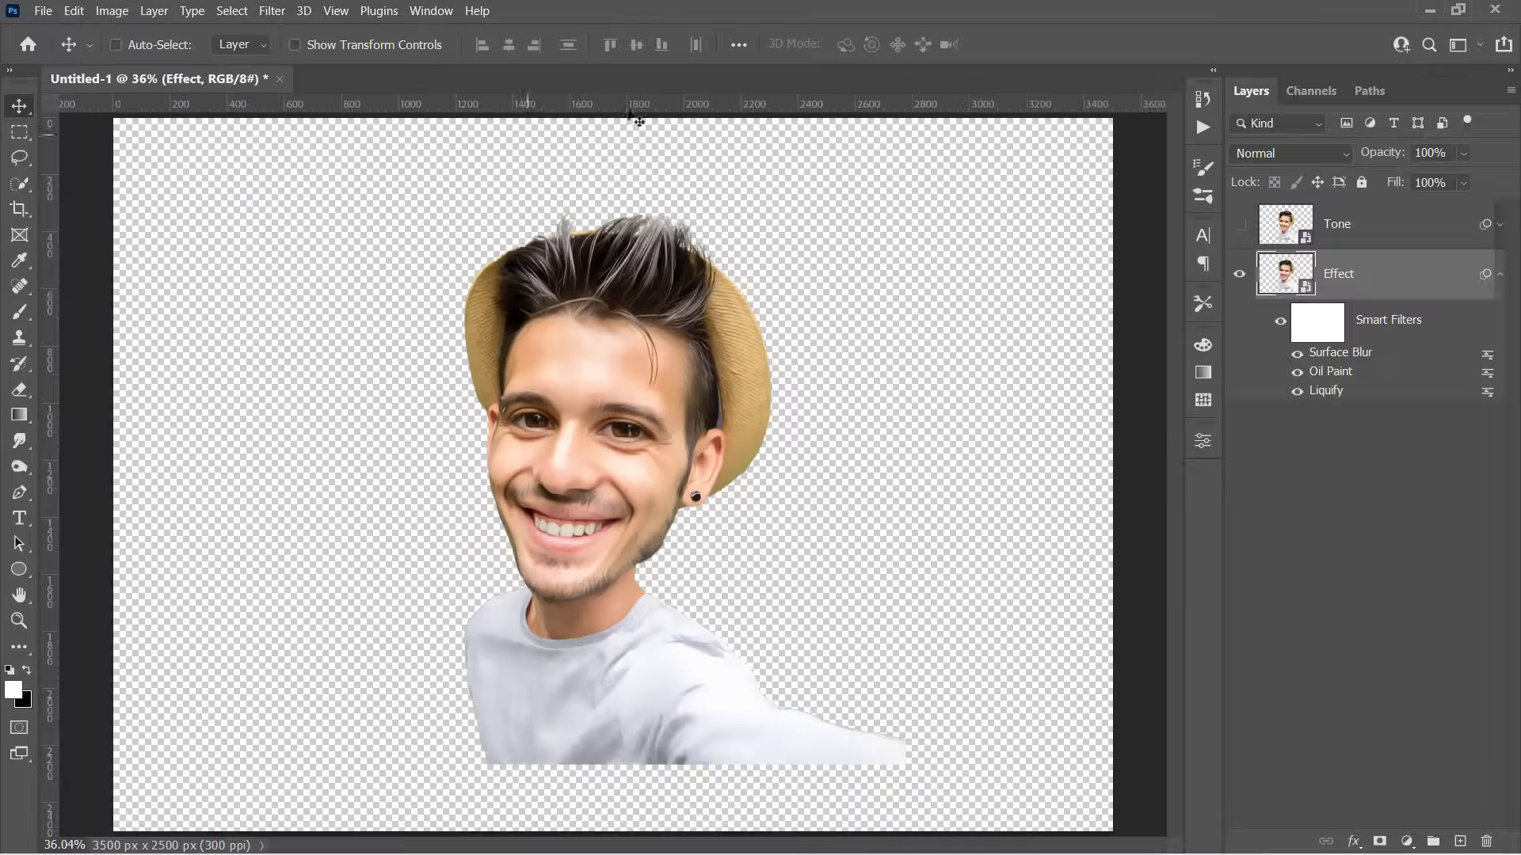
Start a Filter Gallery Poster Edges effect and strip it back to no outlines and no posterization
left_click(272, 11)
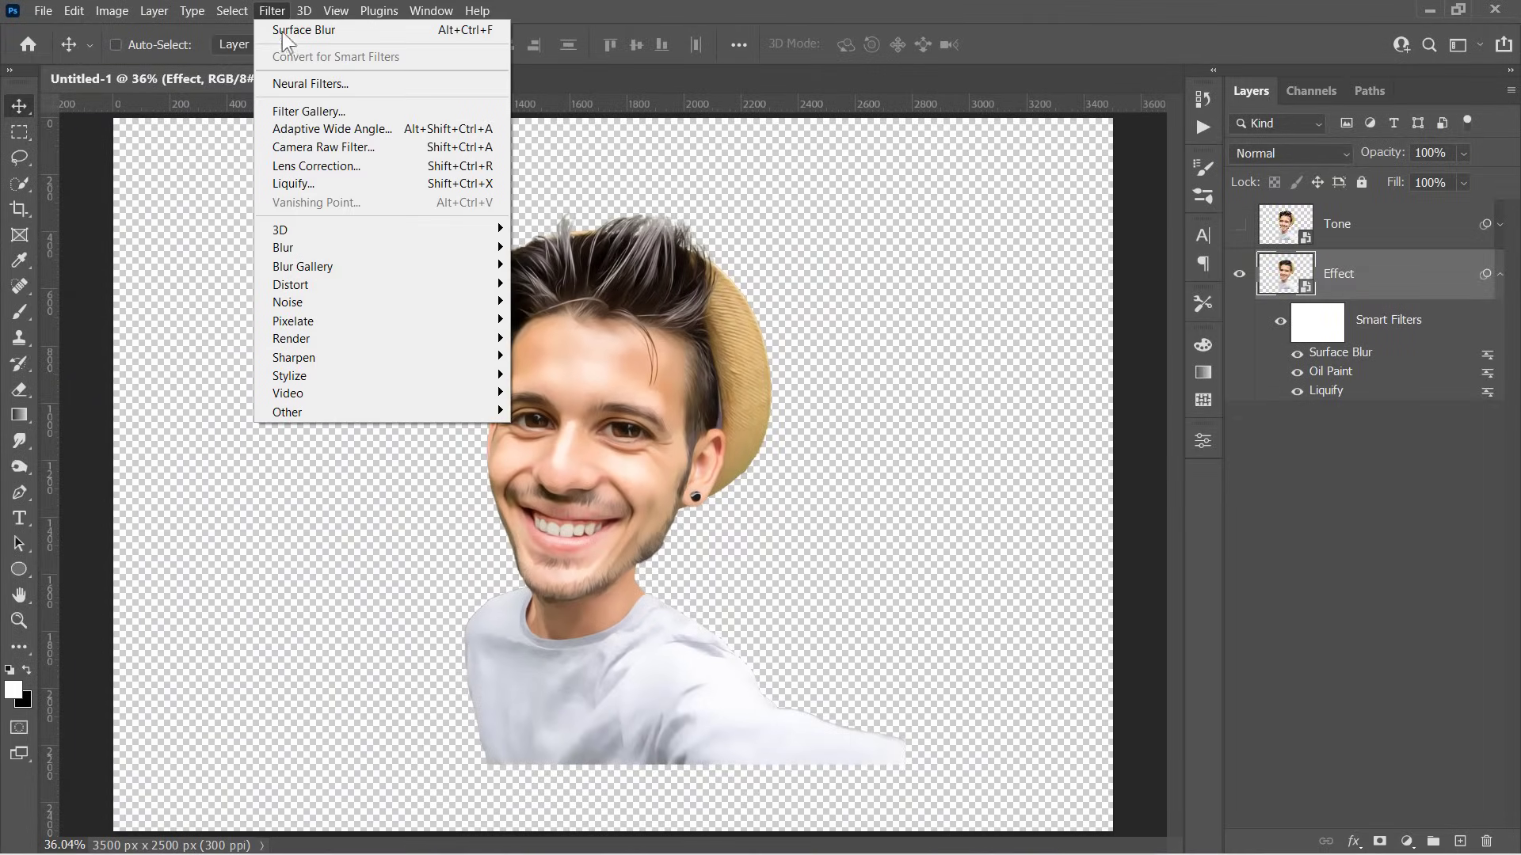
left_click(312, 112)
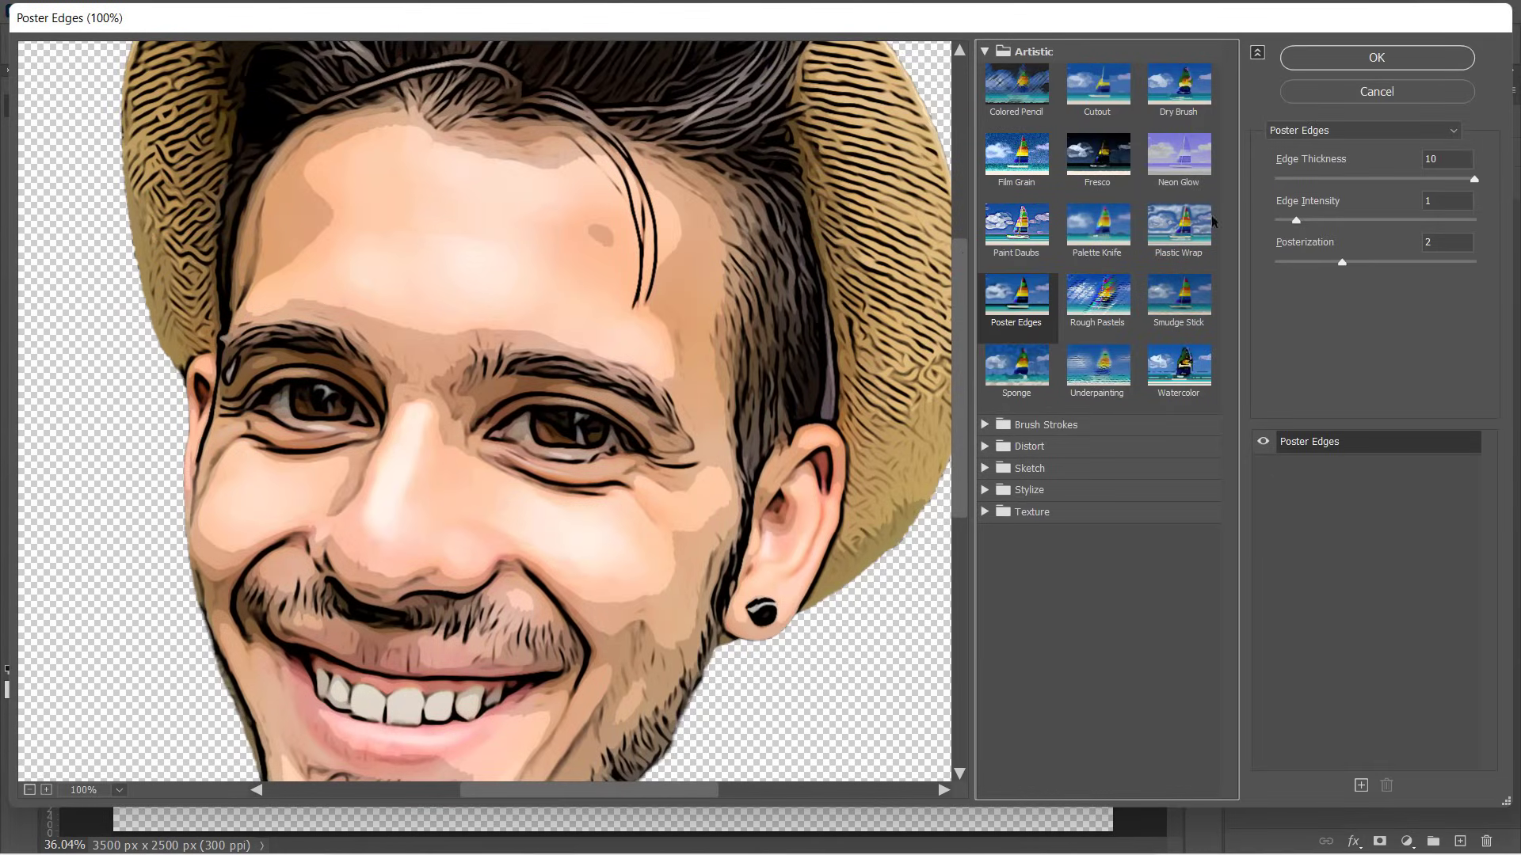
mouse_move(1474, 179)
left_mouse_down()
mouse_move(1276, 178)
mouse_move(1269, 220)
left_mouse_up()
left_click_drag(1340, 262, 1254, 263)
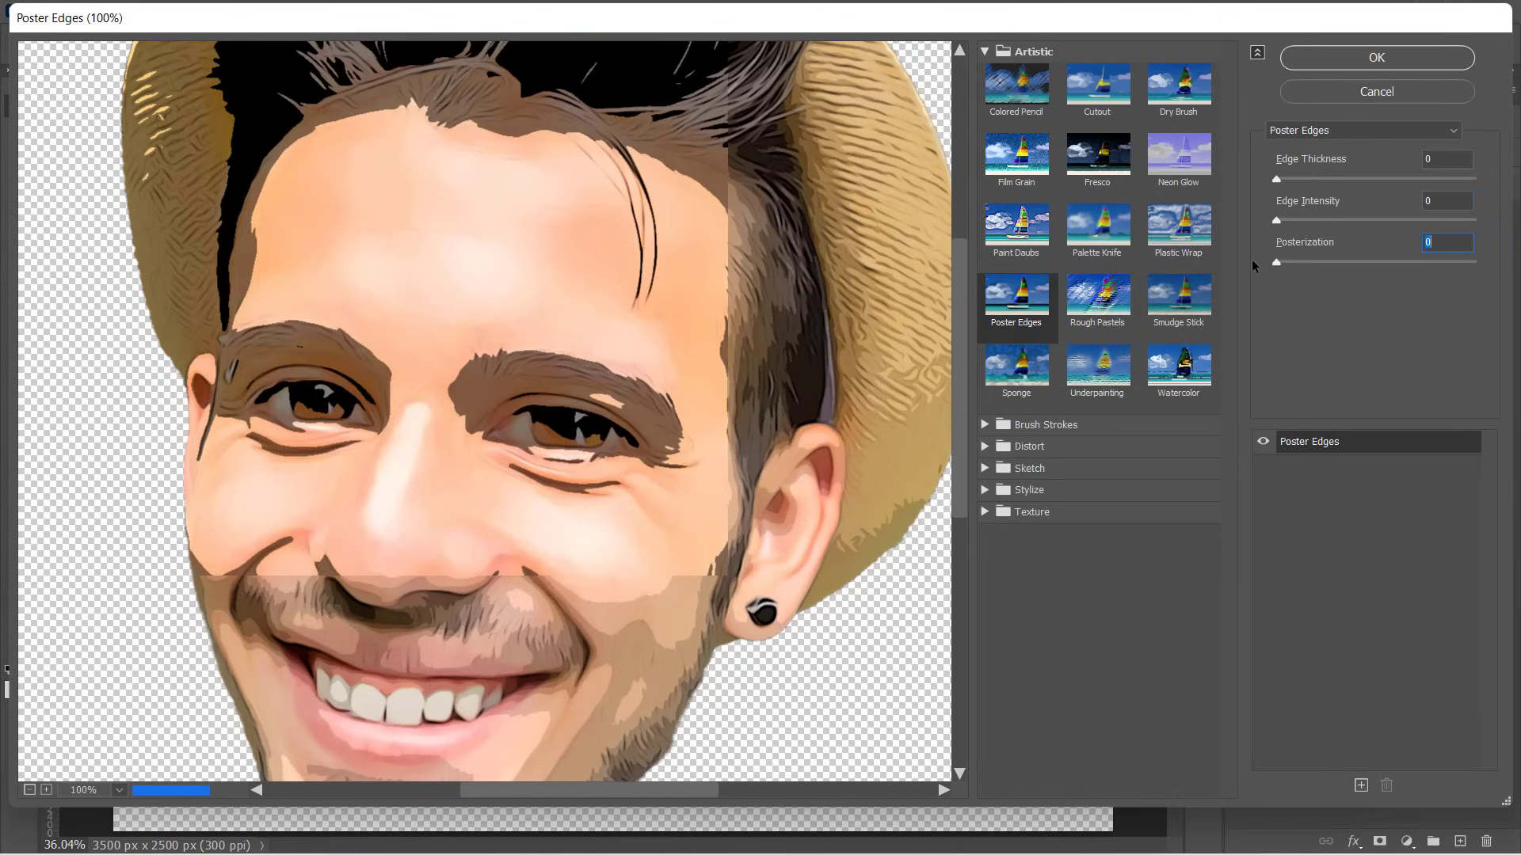
left_click(29, 790)
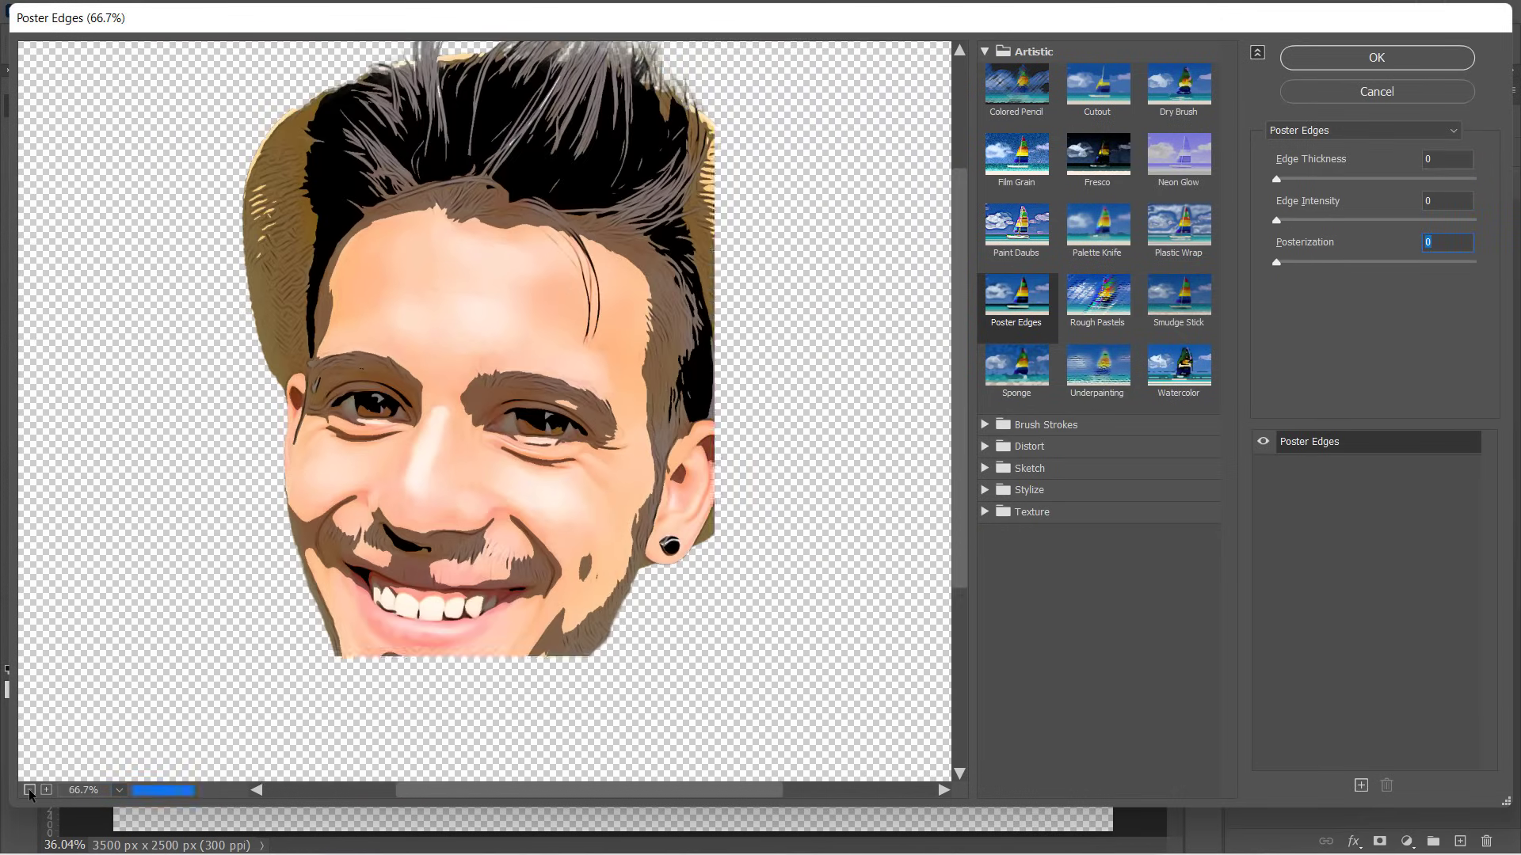
Set posterization 2, faint edge intensity and edge thickness 10, and apply Poster Edges
left_click_drag(1277, 263, 1332, 261)
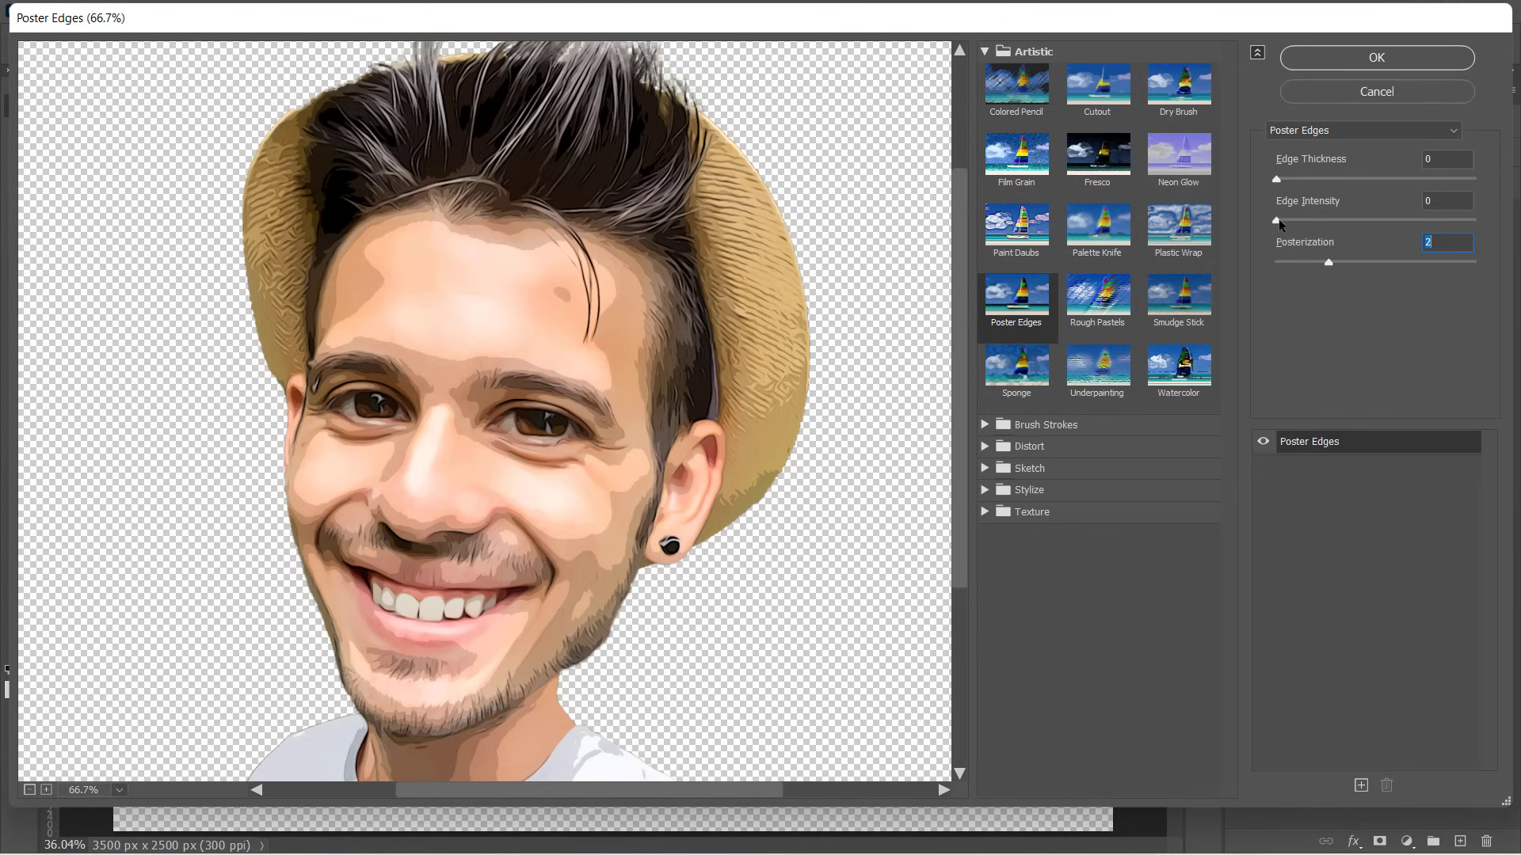
left_click_drag(1278, 221, 1302, 223)
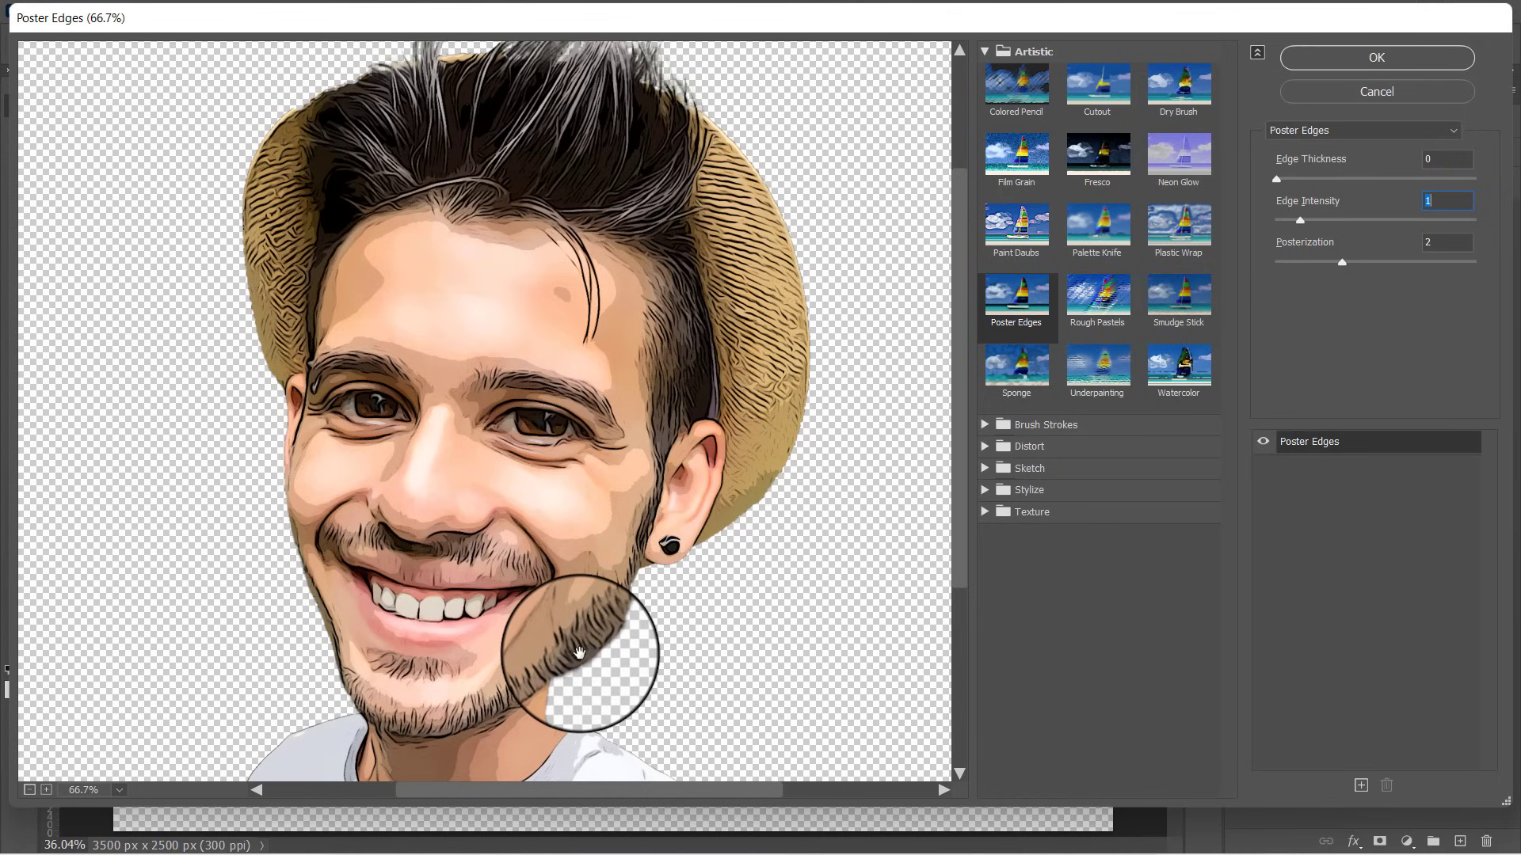
left_click_drag(1277, 179, 1513, 176)
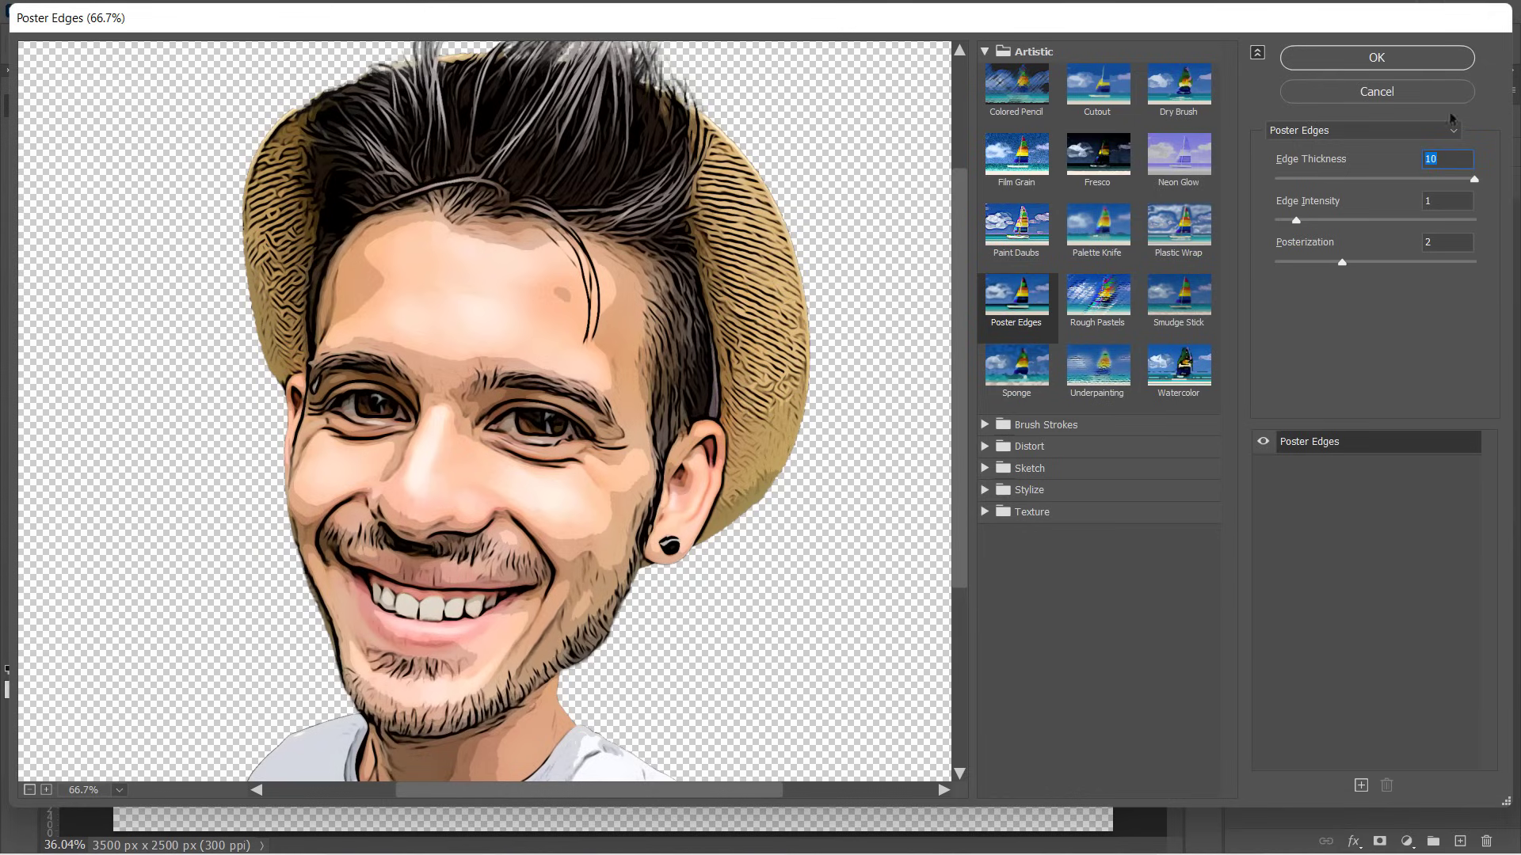
left_click(1396, 57)
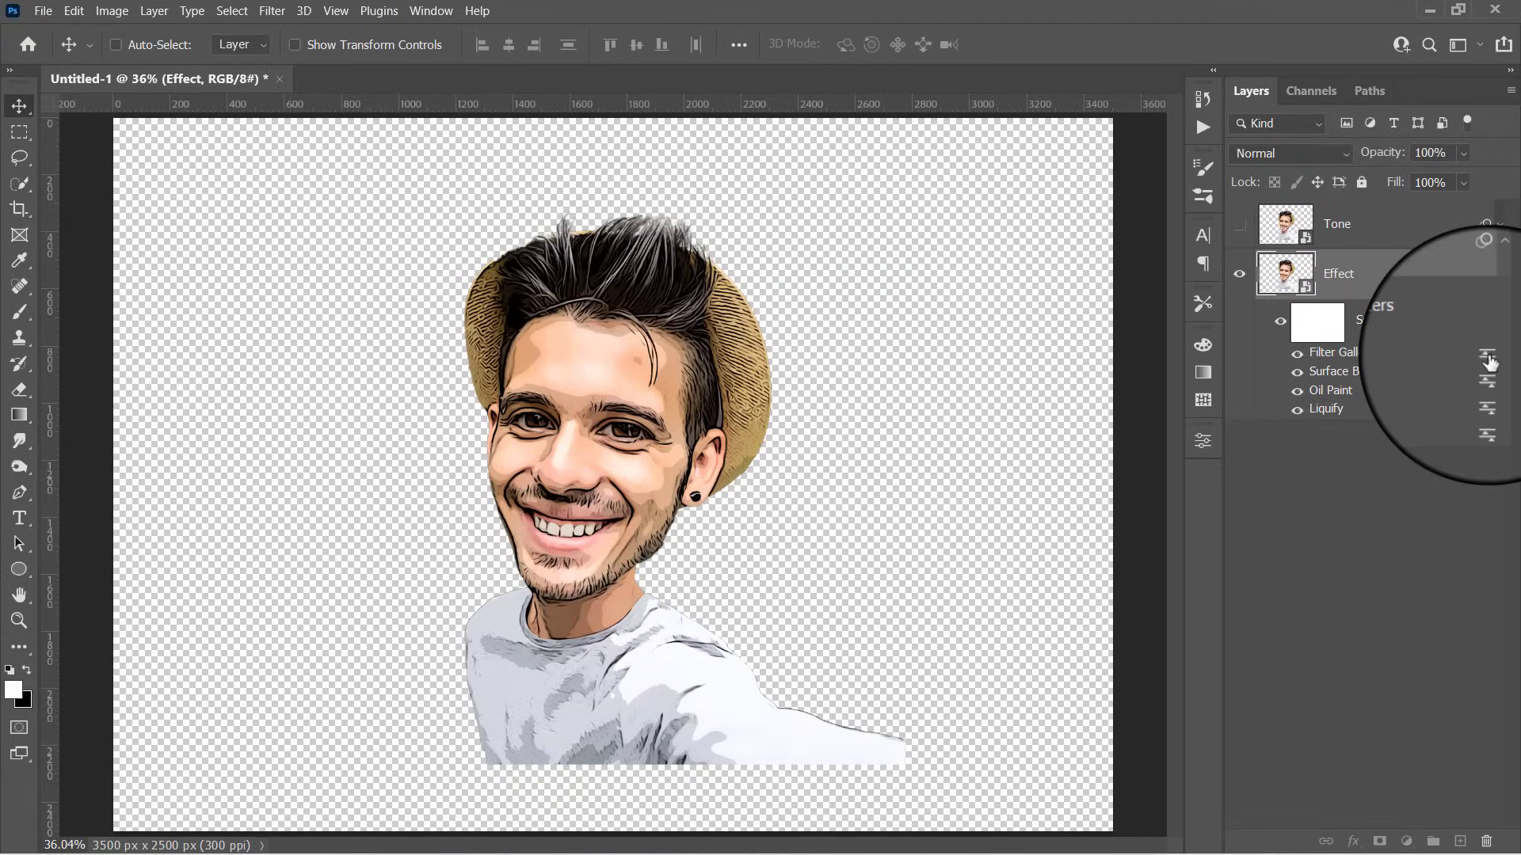
Blend the Filter Gallery effect at 35% opacity and check it by toggling its visibility
left_click(1490, 362)
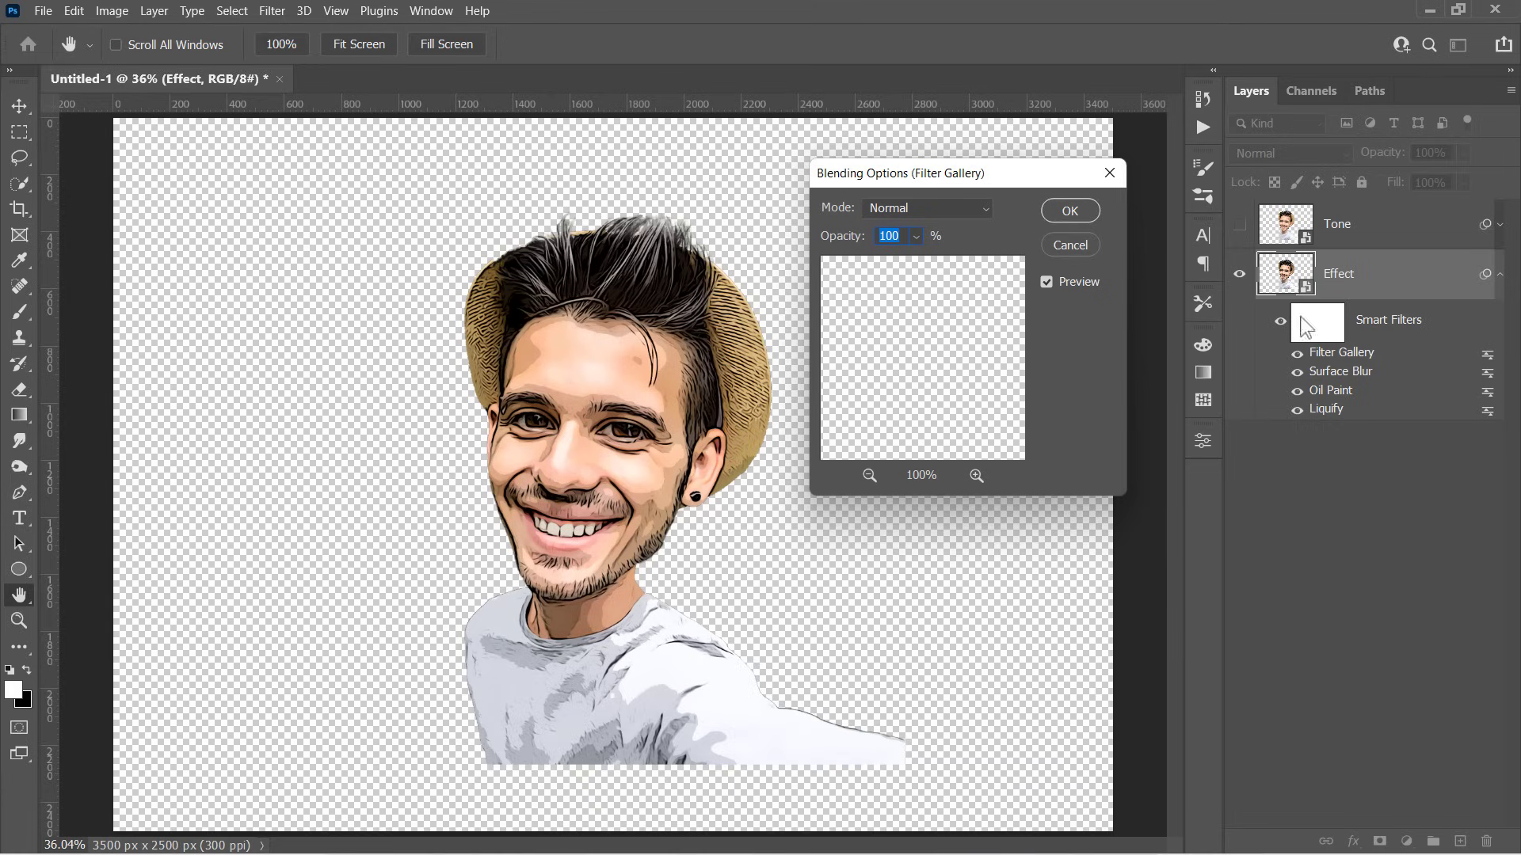
type("35")
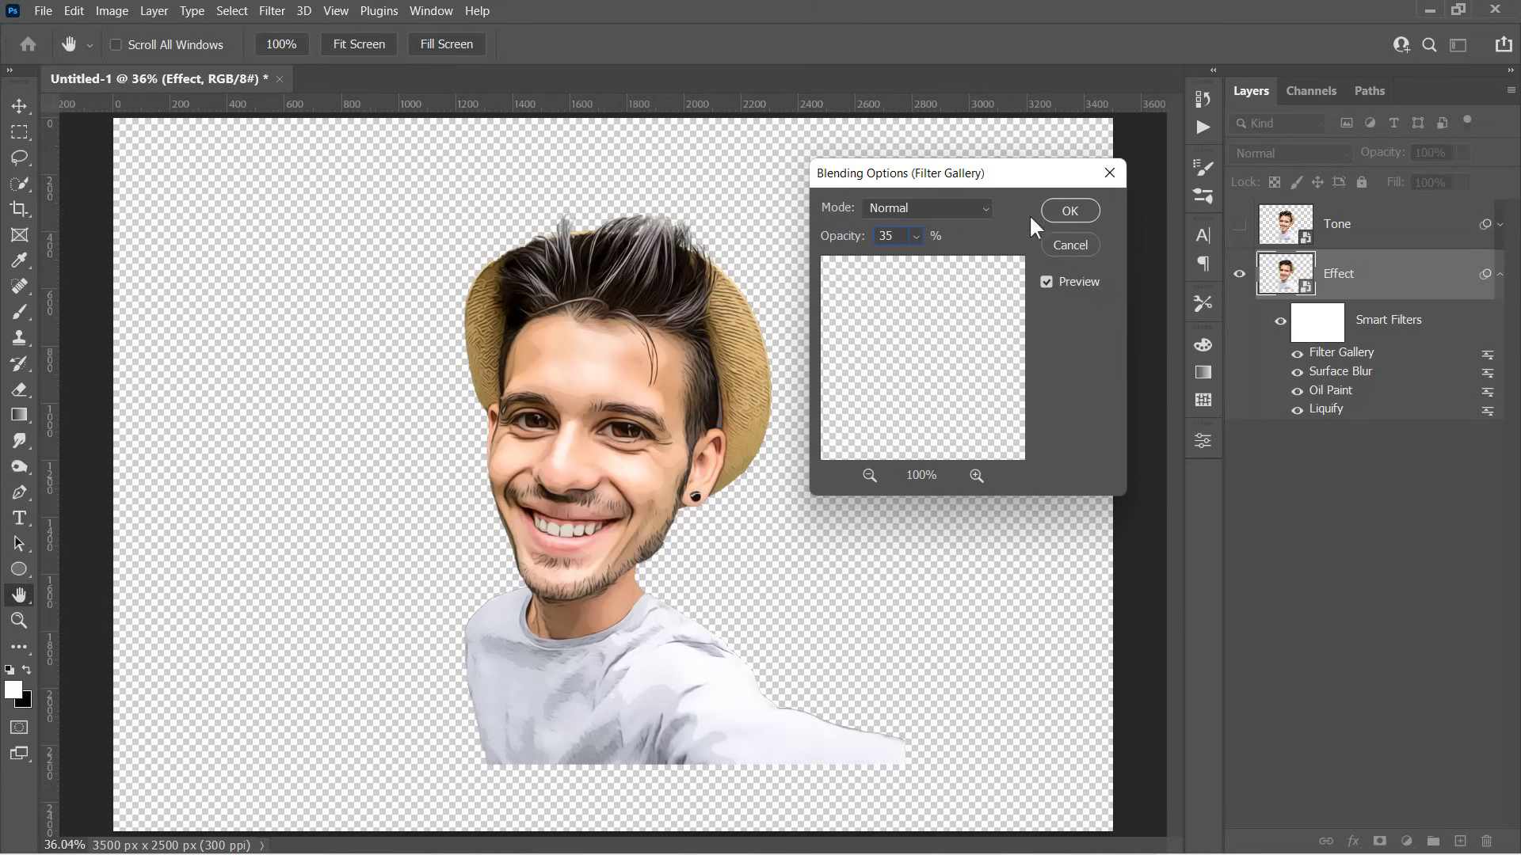
left_click(1069, 212)
key("ctrl+plus")
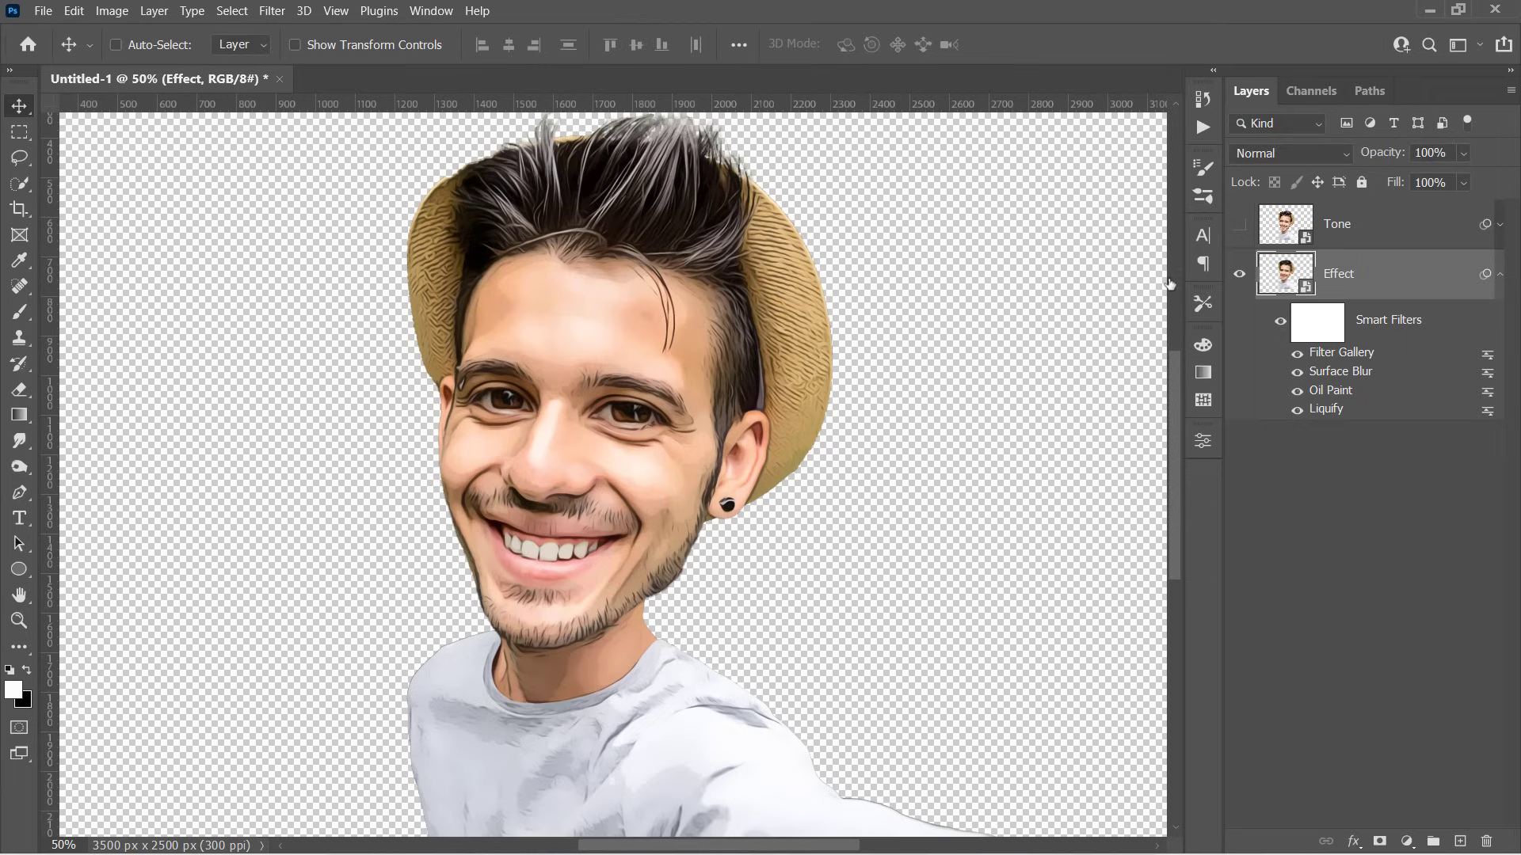
left_click(1298, 354)
Add a second Oil Paint smart filter with its default settings to the Effect layer
left_click(271, 11)
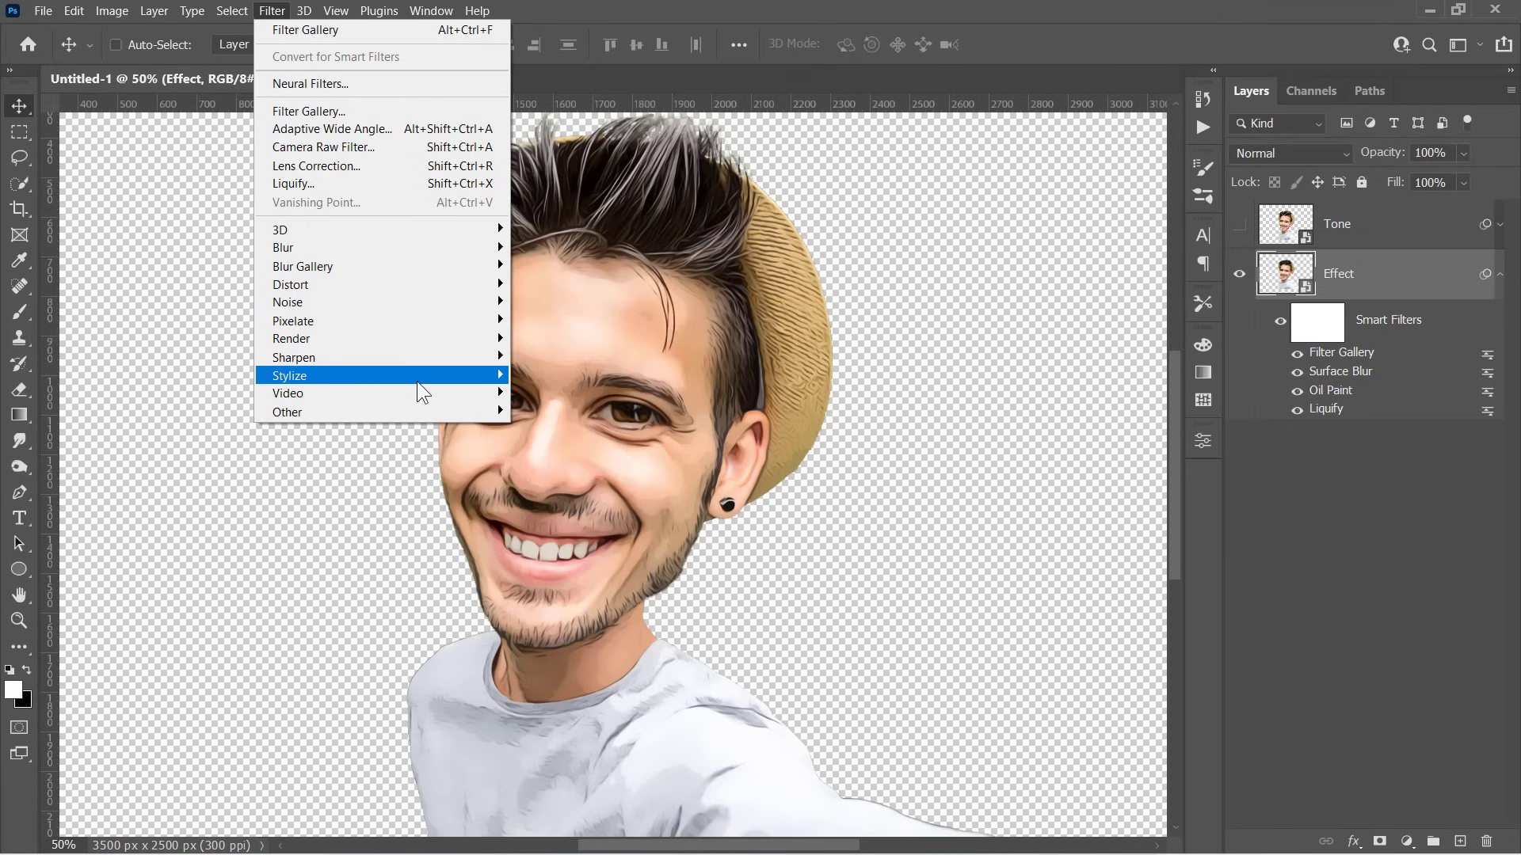
mouse_move(289, 376)
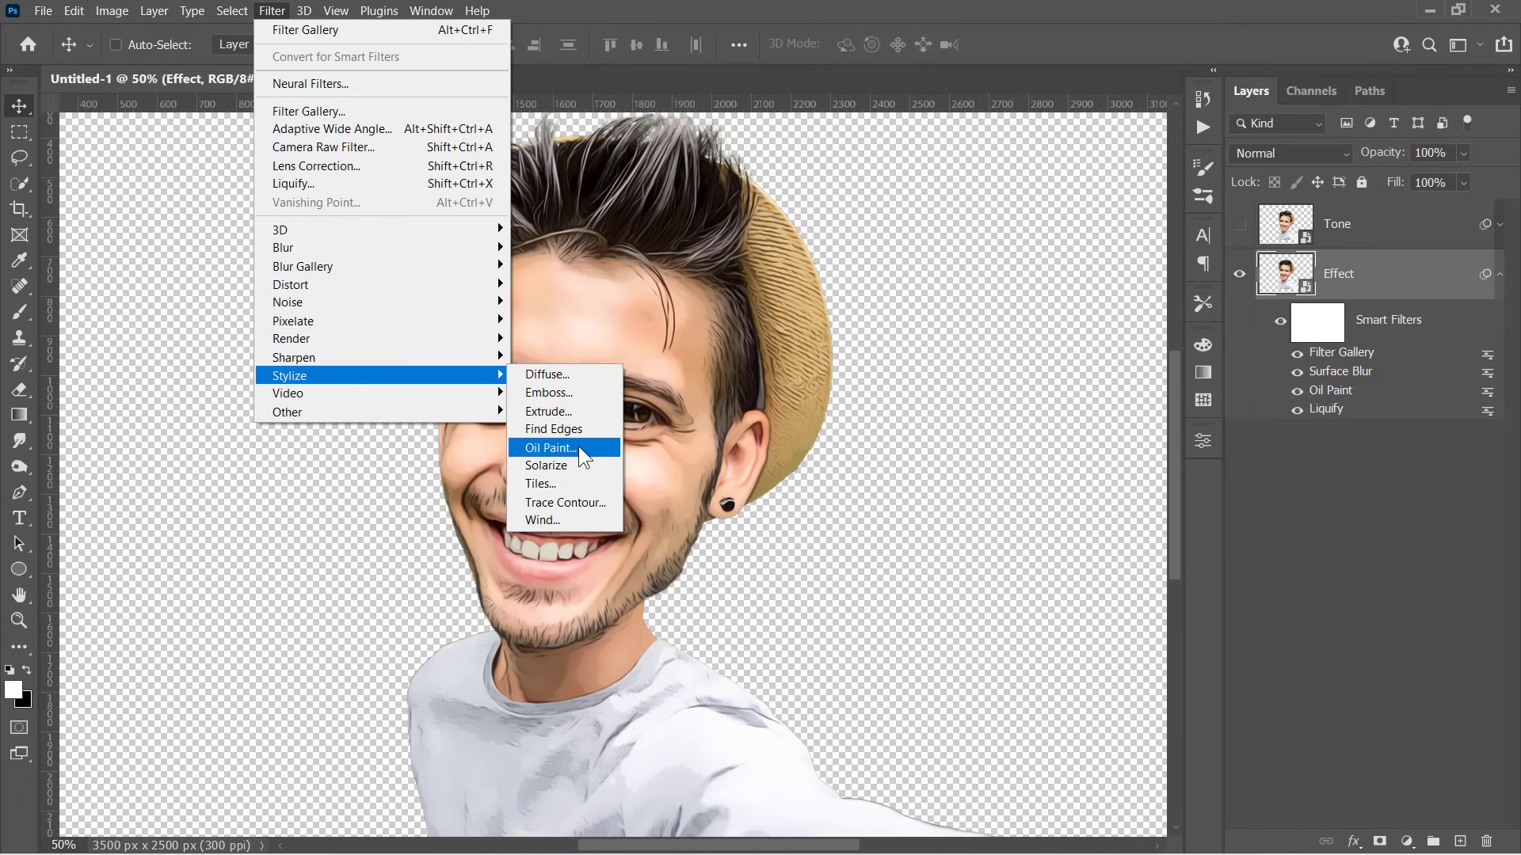
left_click(578, 446)
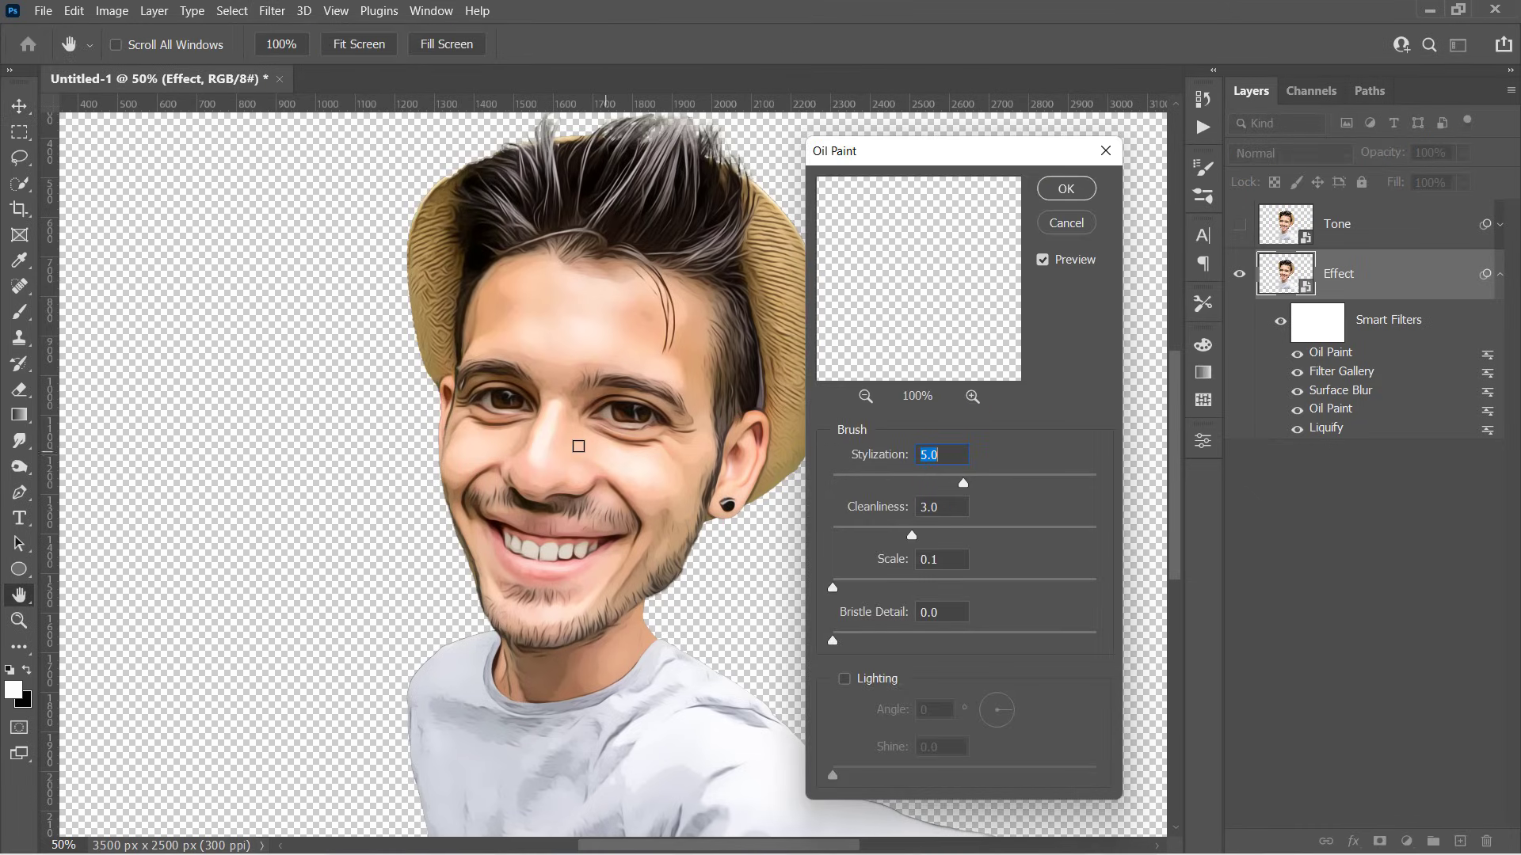
left_click(947, 457)
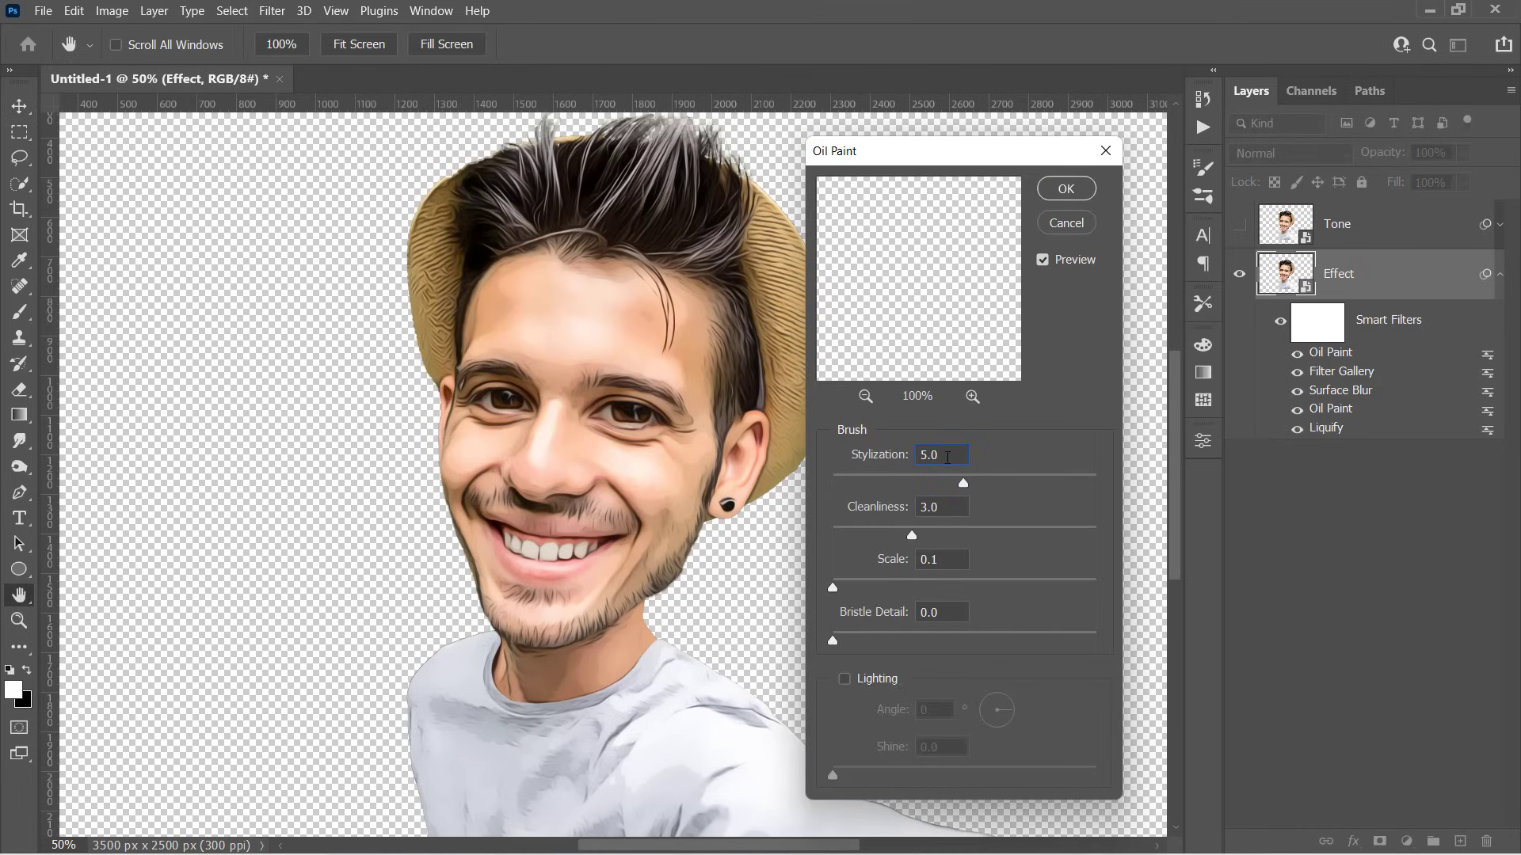
left_click(1059, 189)
left_click(273, 15)
mouse_move(294, 358)
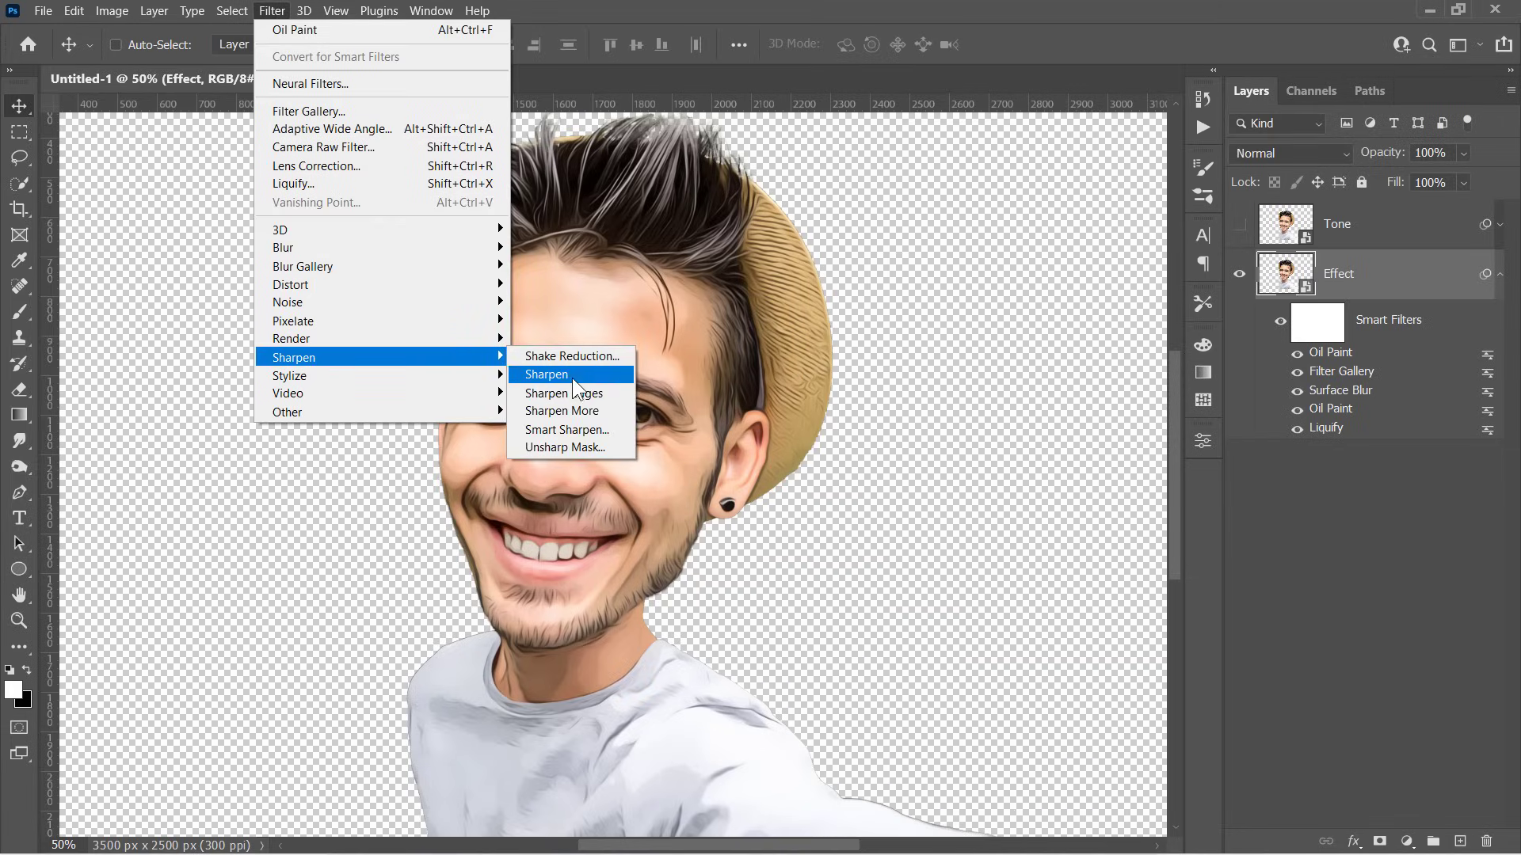
Apply an Unsharp Mask of amount 150, radius 6, threshold 6, comparing with preview toggled
left_click(577, 447)
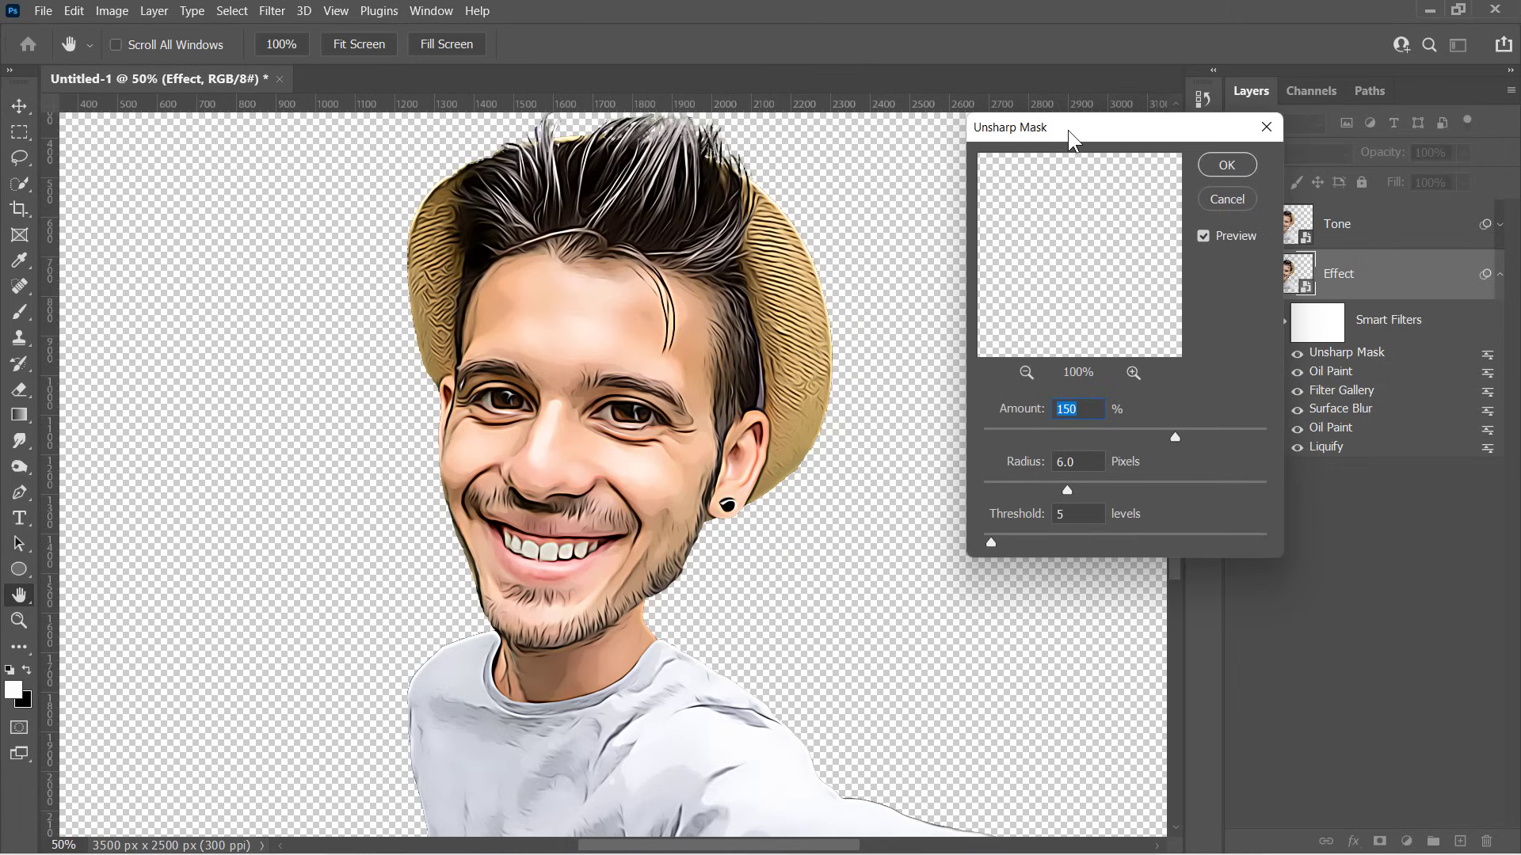
left_click_drag(1068, 130, 907, 148)
left_click(940, 425)
type("6")
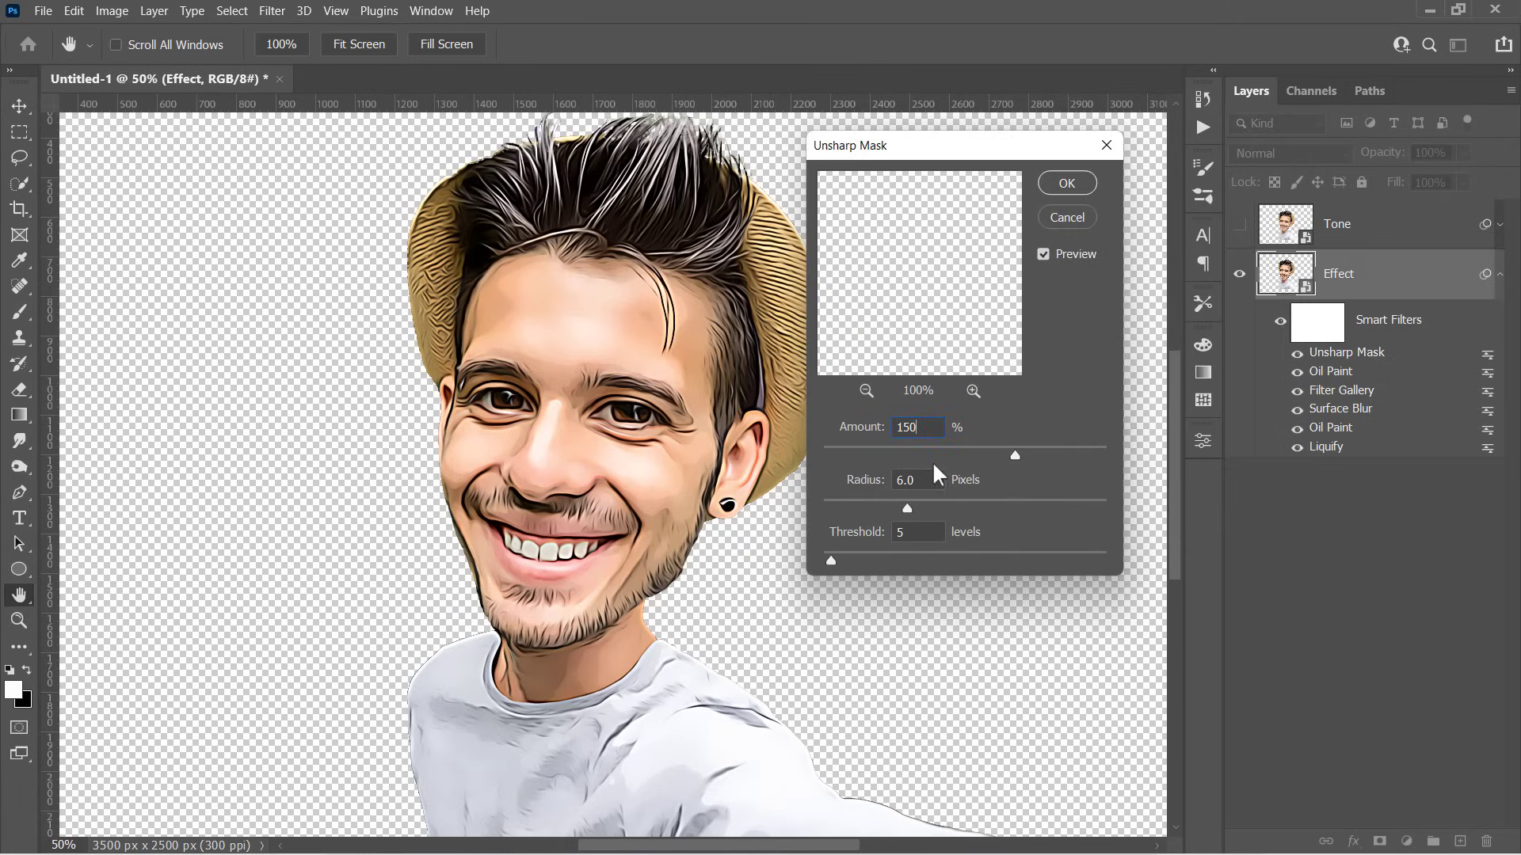
left_click(914, 529)
left_click(1045, 255)
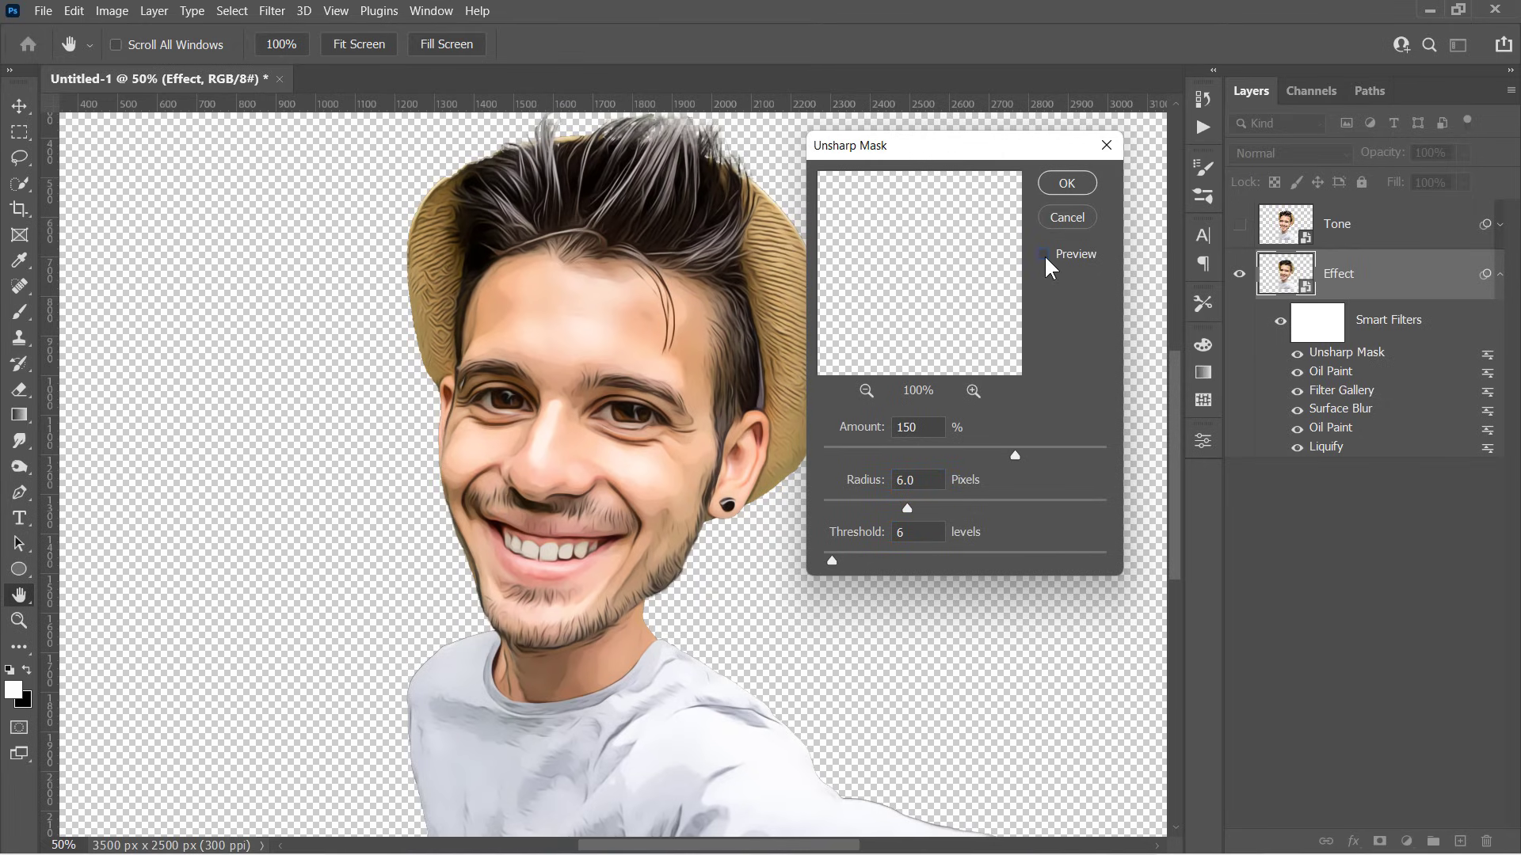
left_click(1044, 255)
left_click(1068, 186)
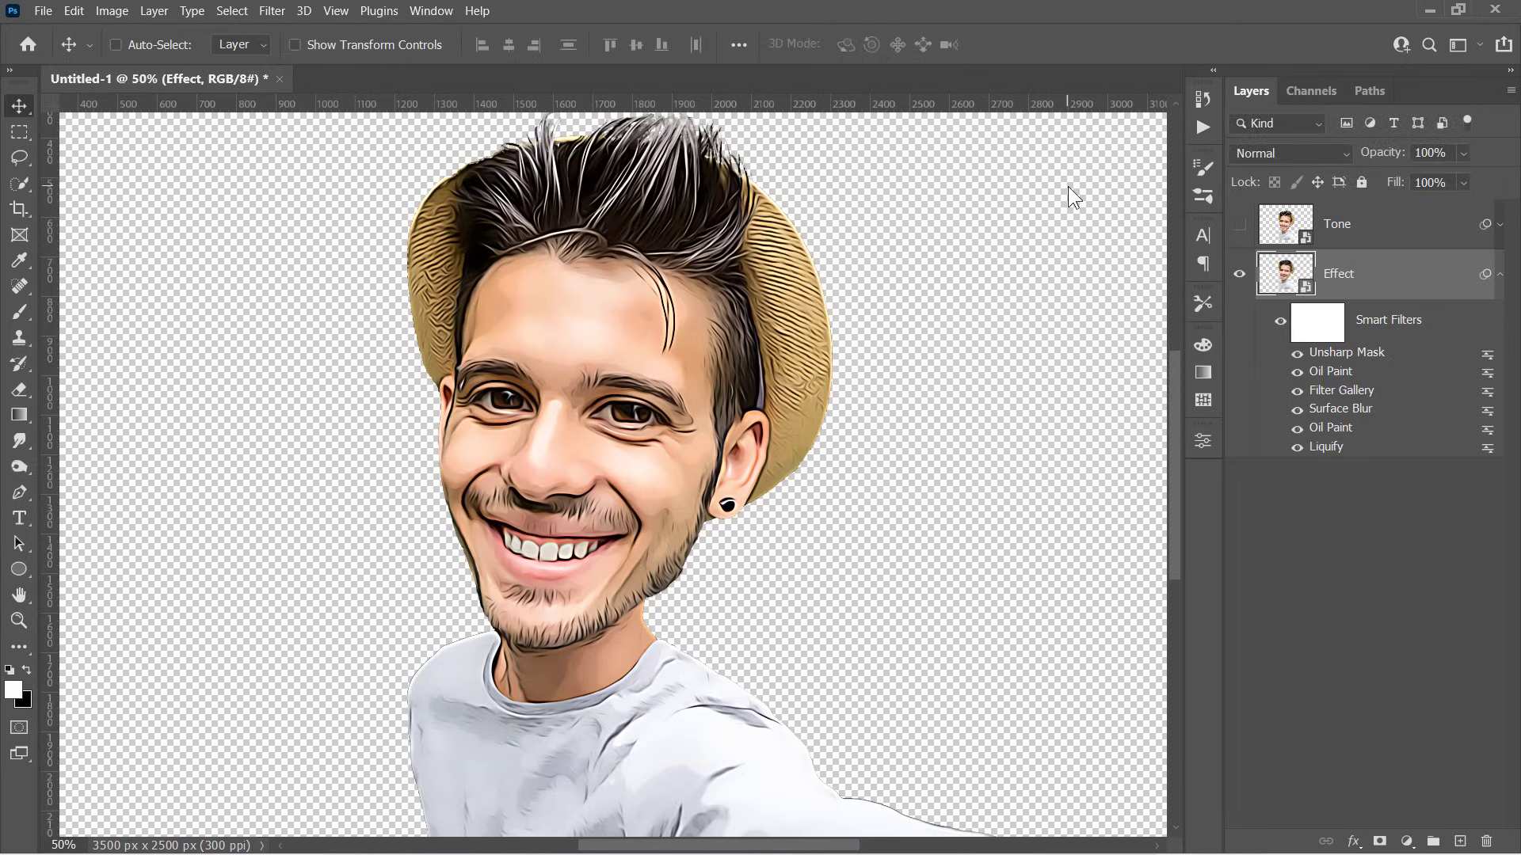
Collapse the Effect filters, search Skillshare for photoshop and open the Advanced Training Course class
left_click(1501, 275)
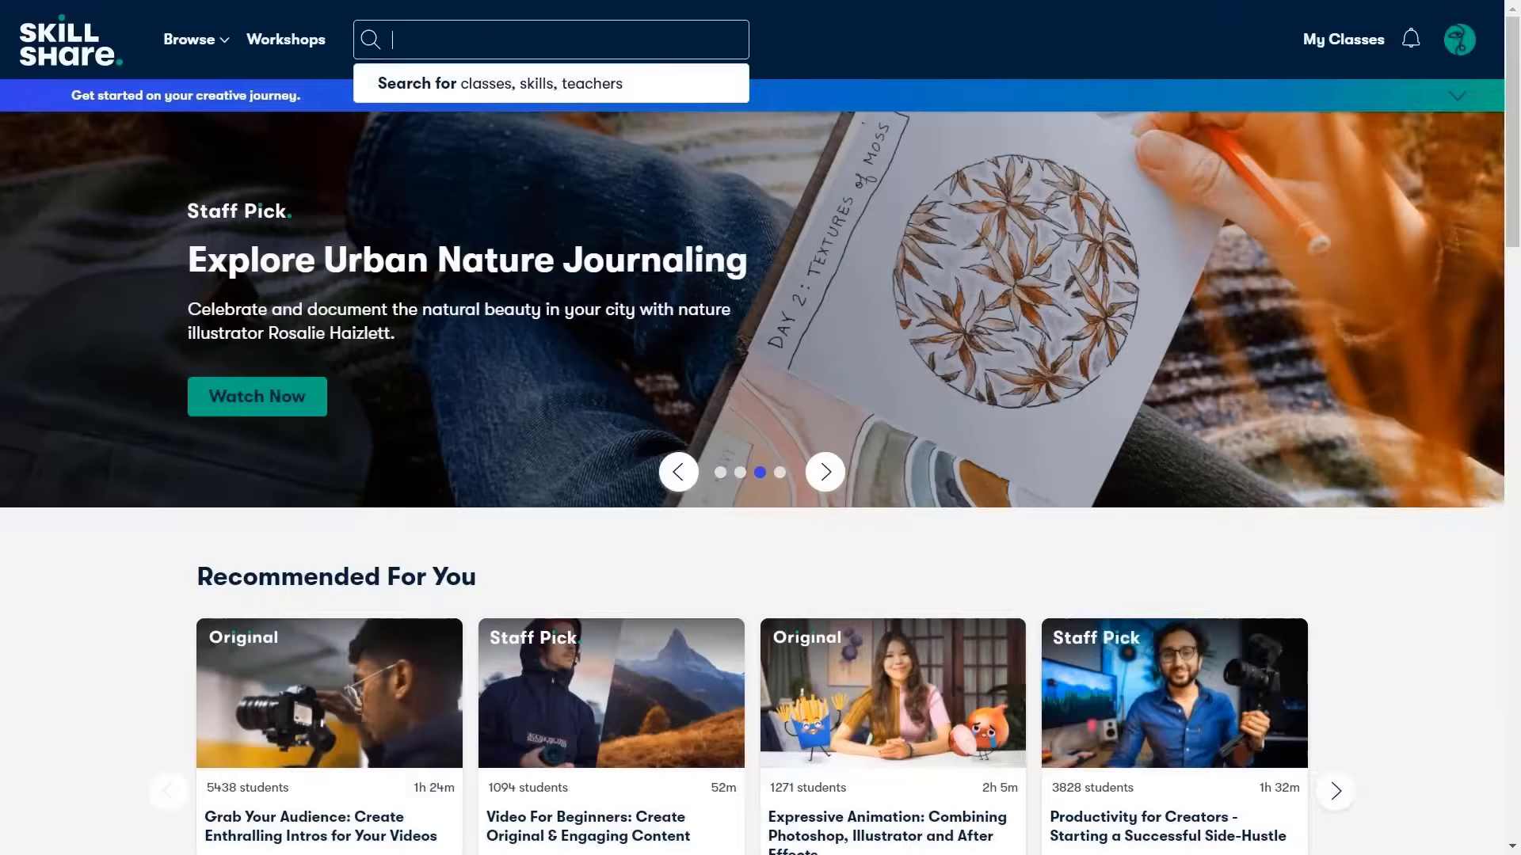
type("p")
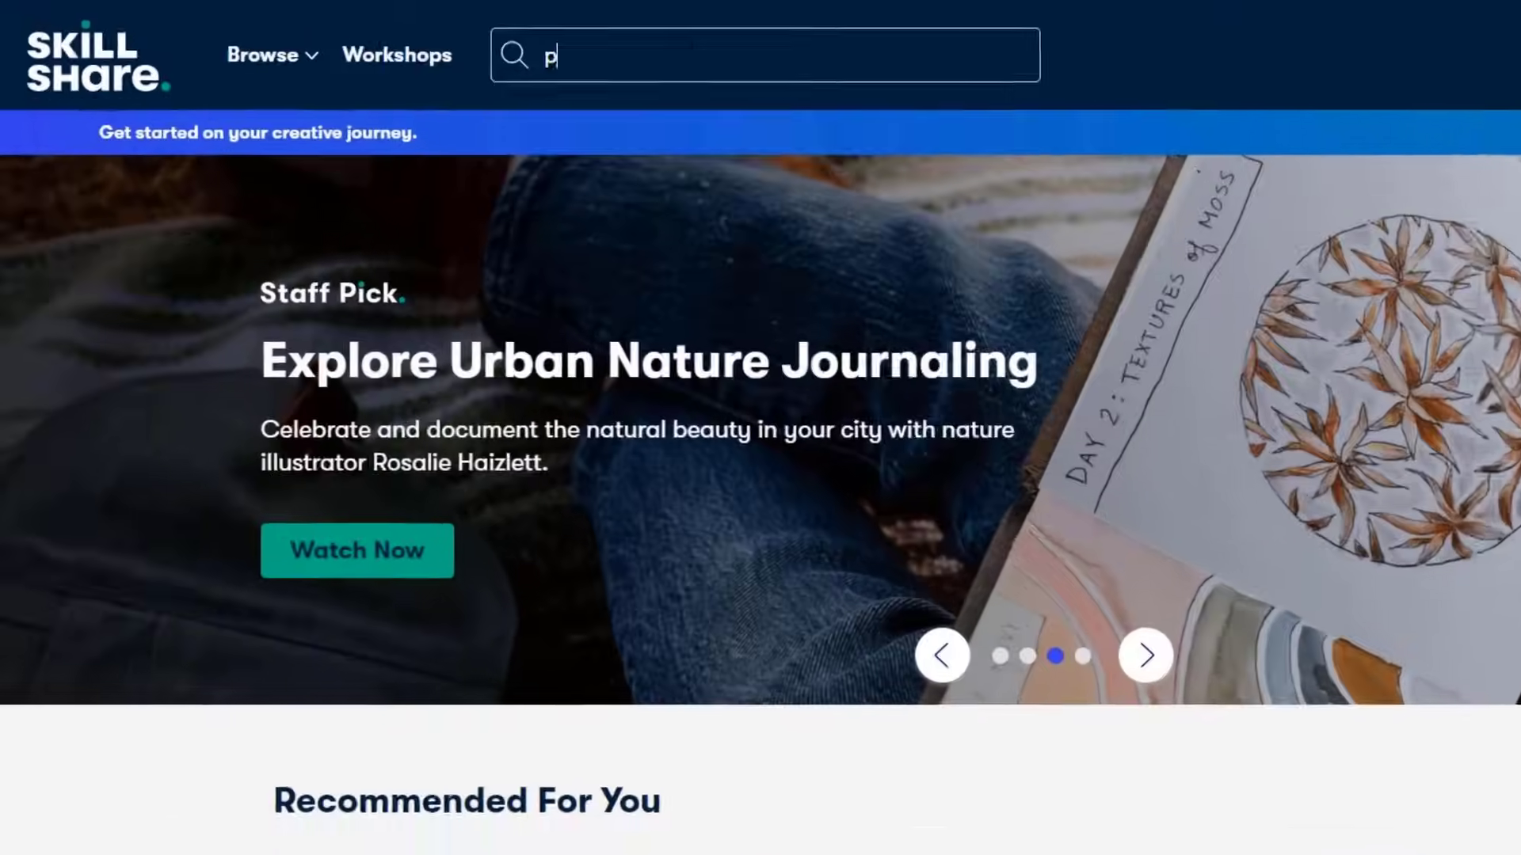
type("hotoshop")
key("Return")
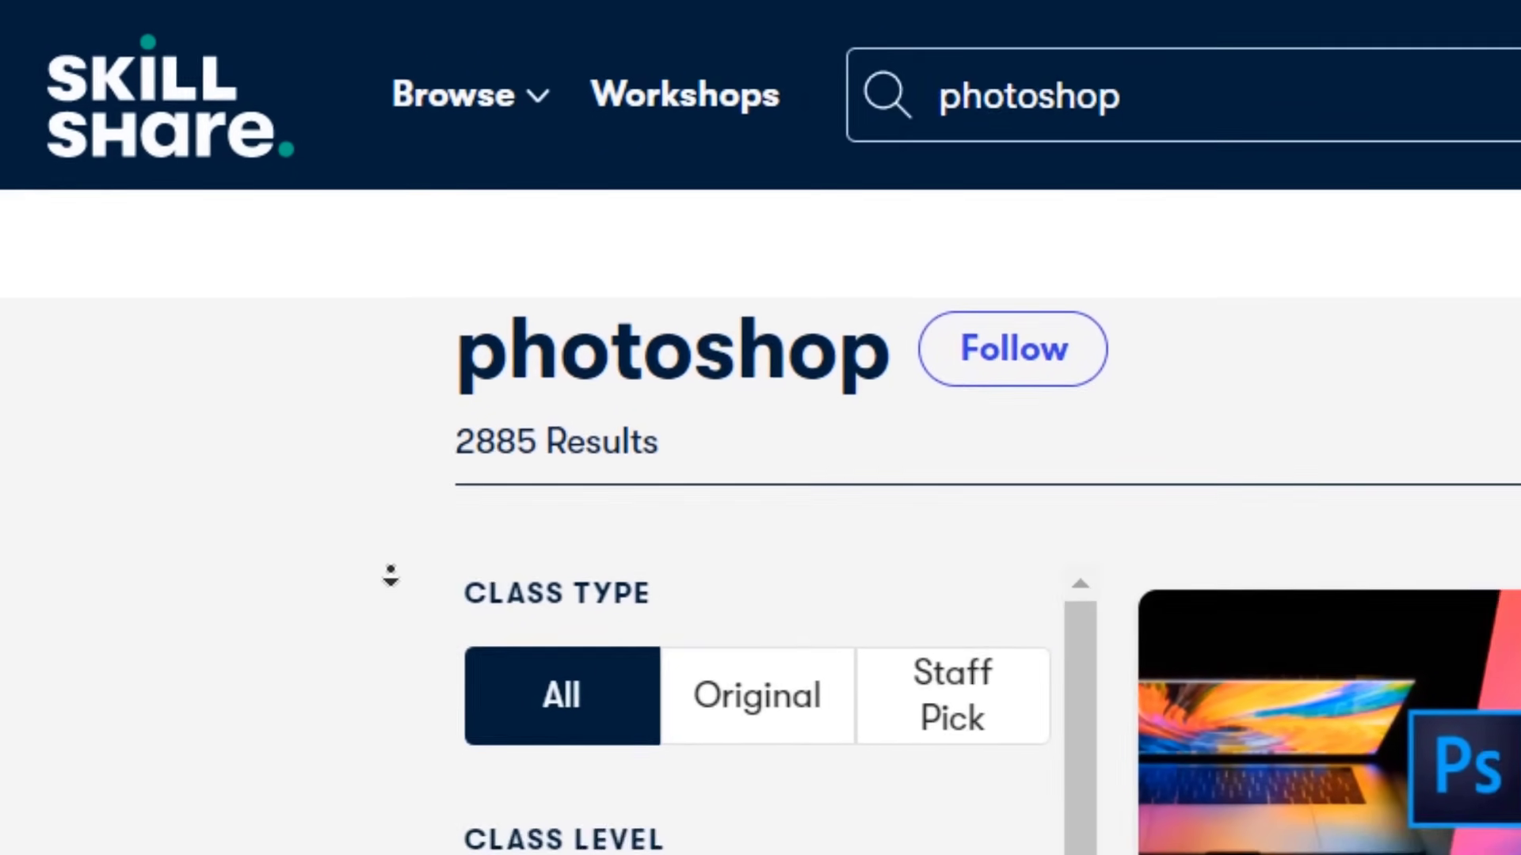
scroll(164, 241, "down", 2)
scroll(162, 240, "down", 2)
scroll(163, 241, "down", 1)
scroll(163, 240, "down", 2)
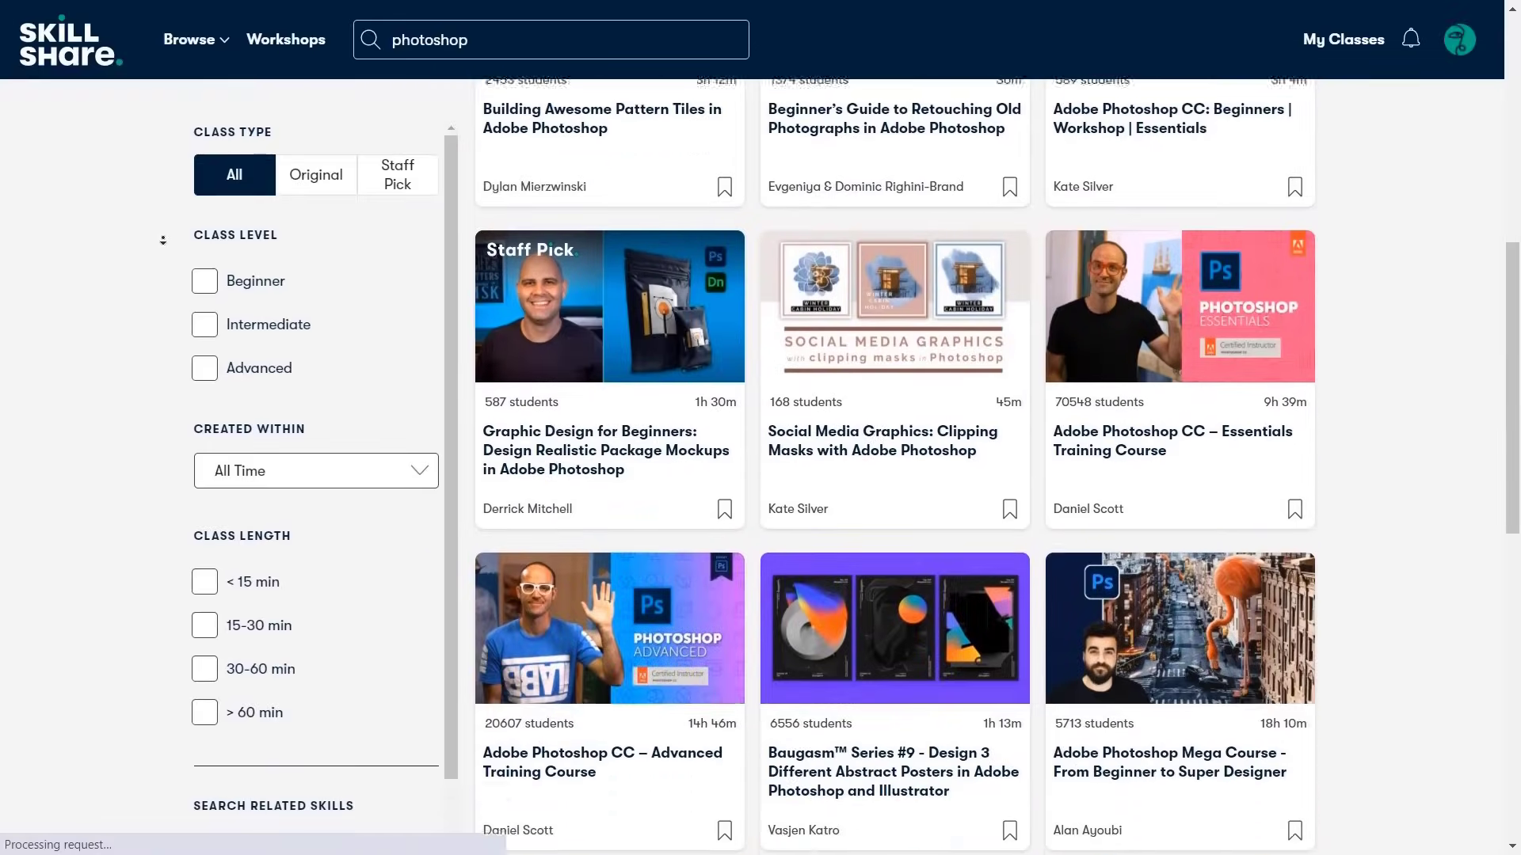
scroll(162, 240, "down", 2)
scroll(190, 272, "down", 1)
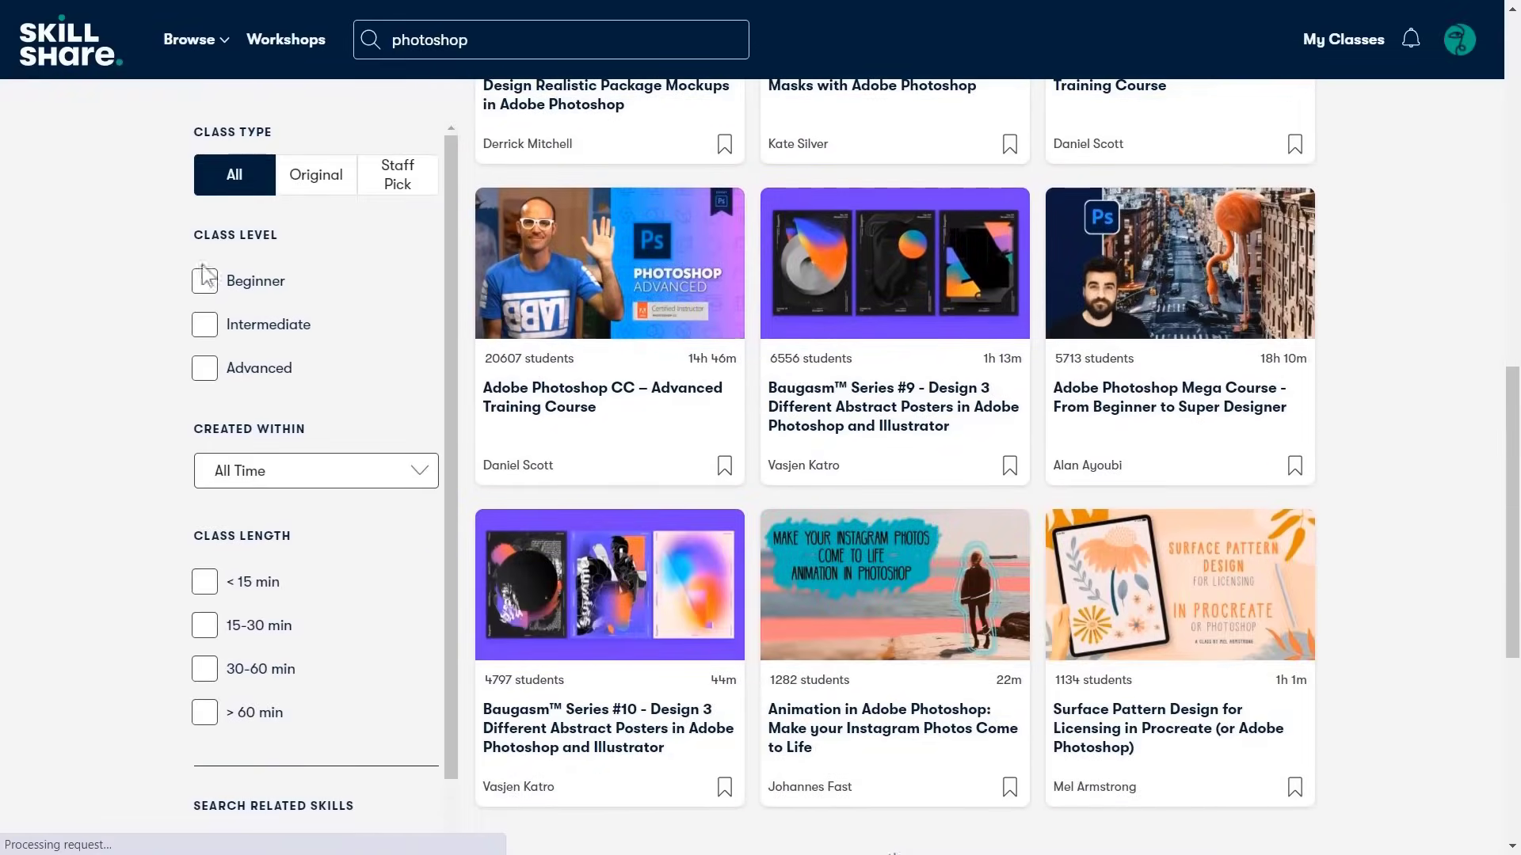
left_click(563, 286)
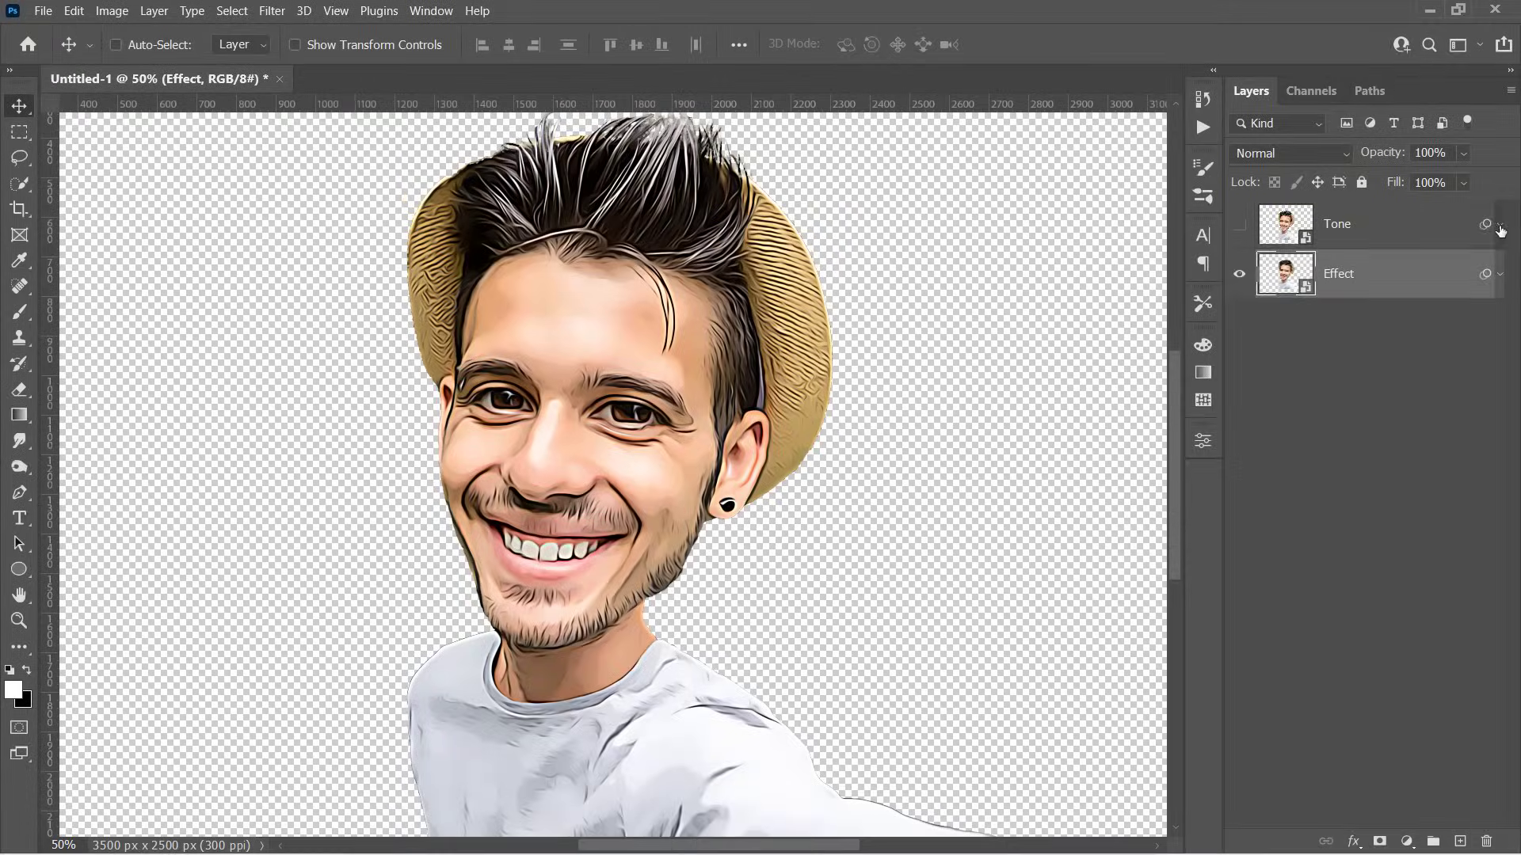
Make the Tone layer visible and give it a Gaussian Blur smart filter at radius 5
left_click(1500, 226)
left_click(1436, 229)
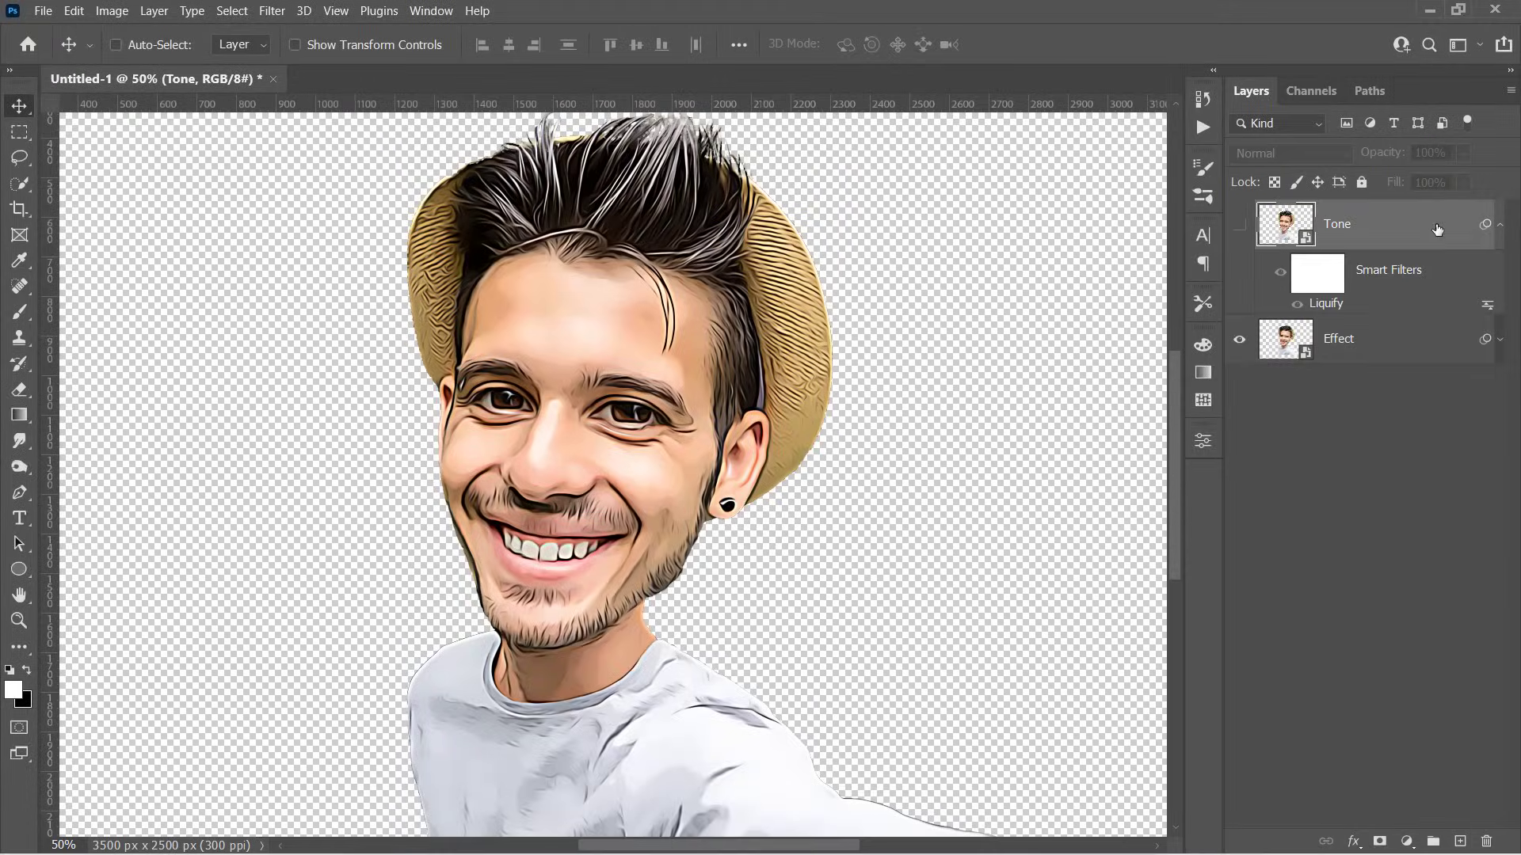
left_click(1238, 226)
left_click(271, 13)
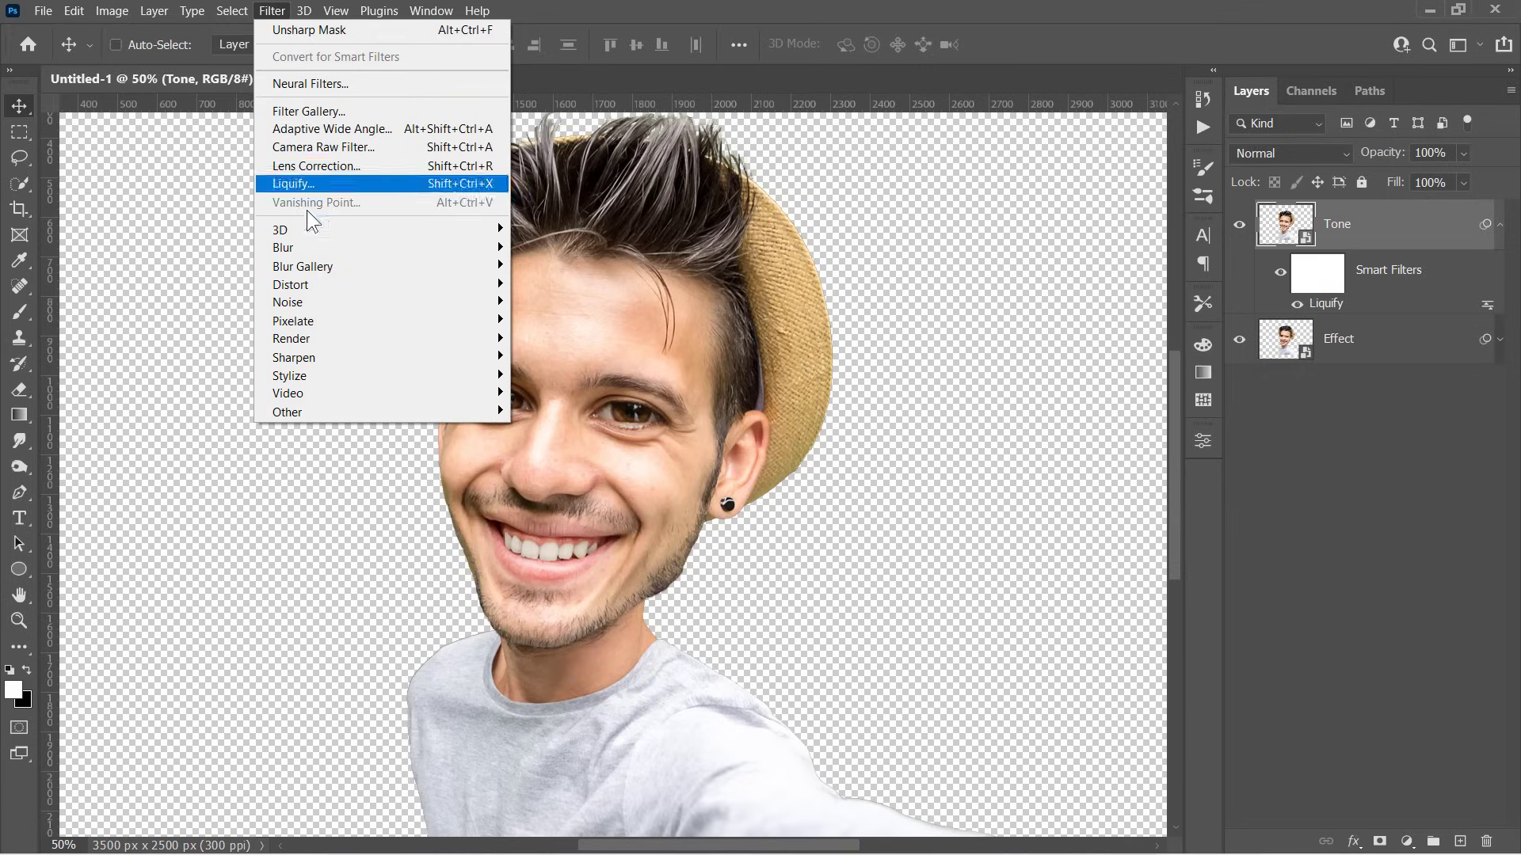
mouse_move(318, 247)
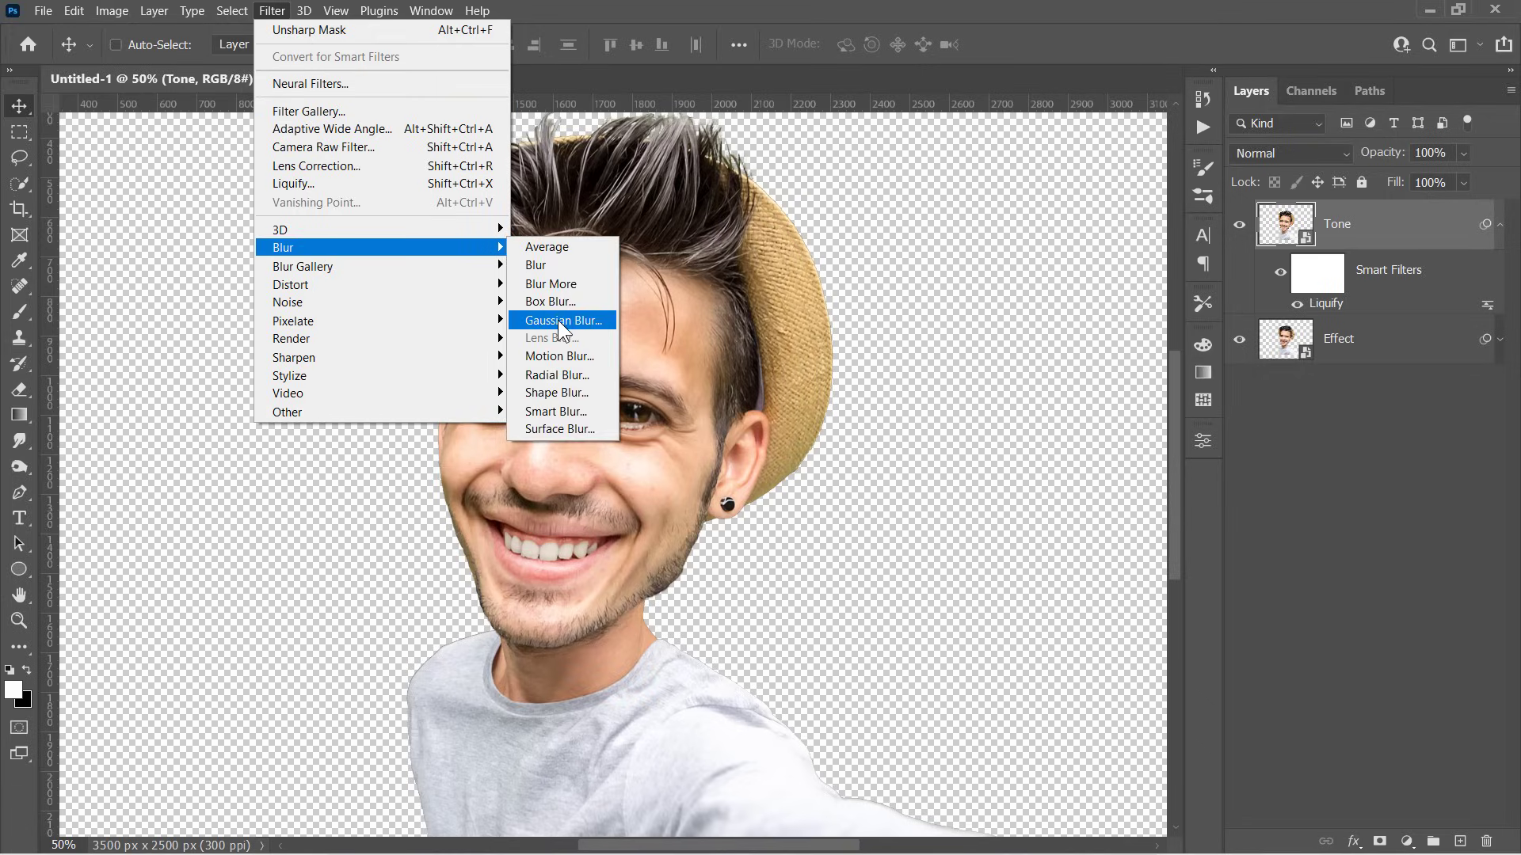
left_click(560, 319)
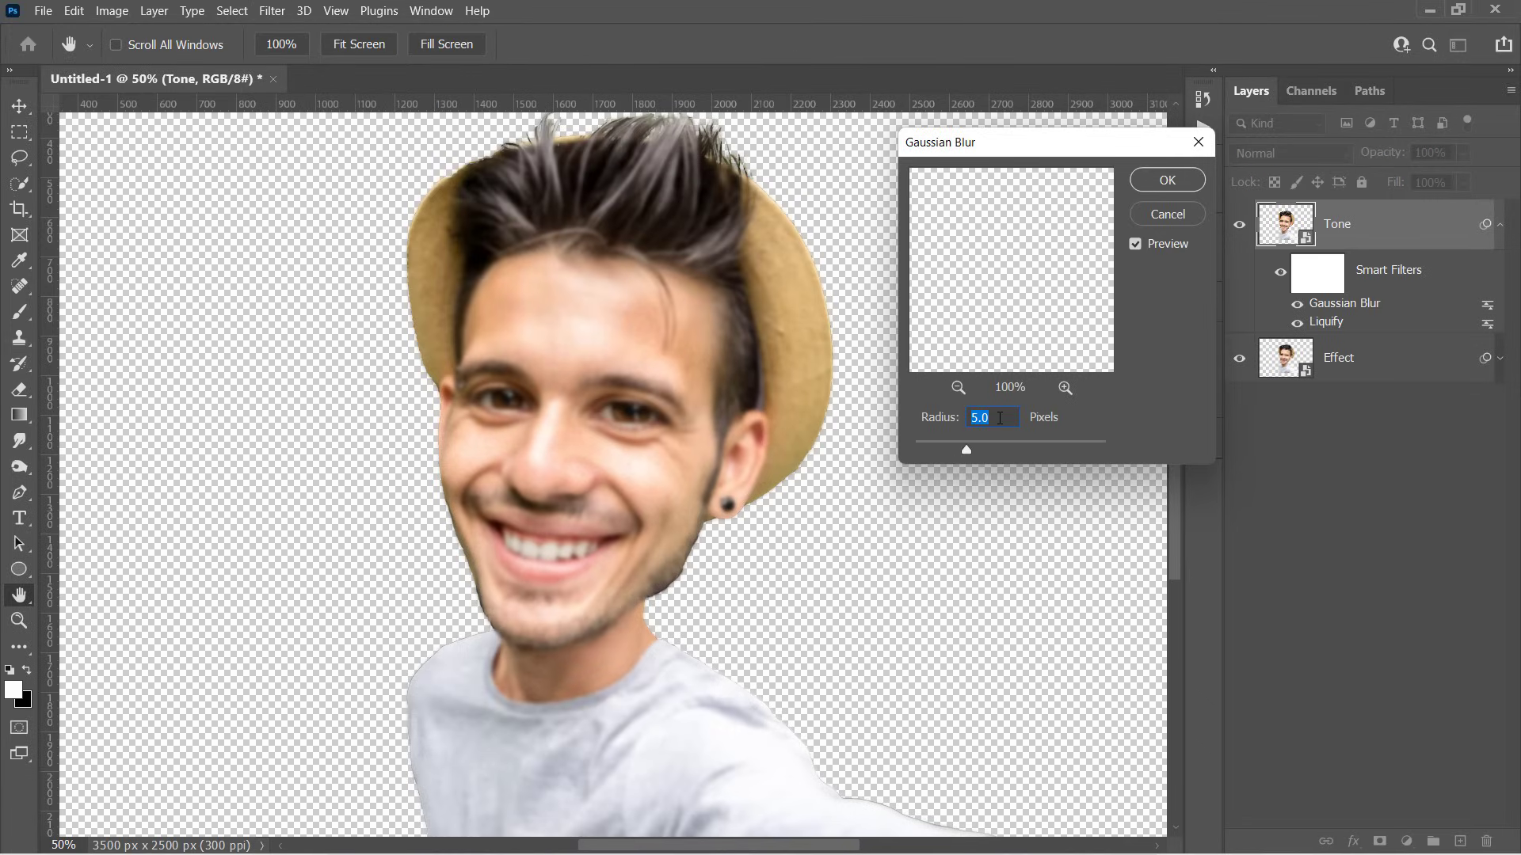
left_click(1164, 182)
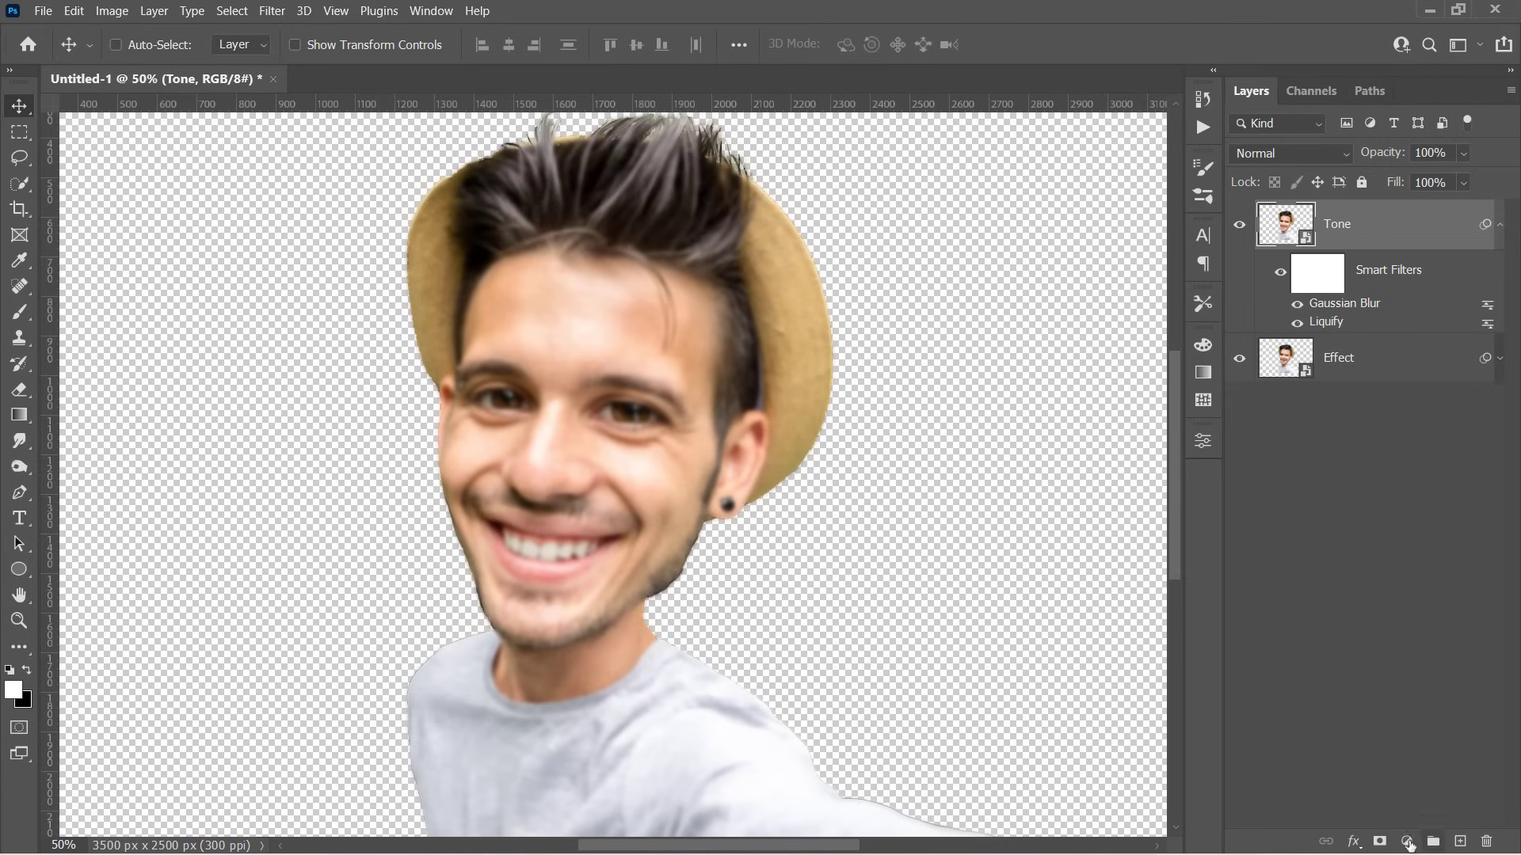
Add clipped Invert and Black & White adjustment layers above the Tone photo
left_click(1407, 842)
left_click(1393, 764)
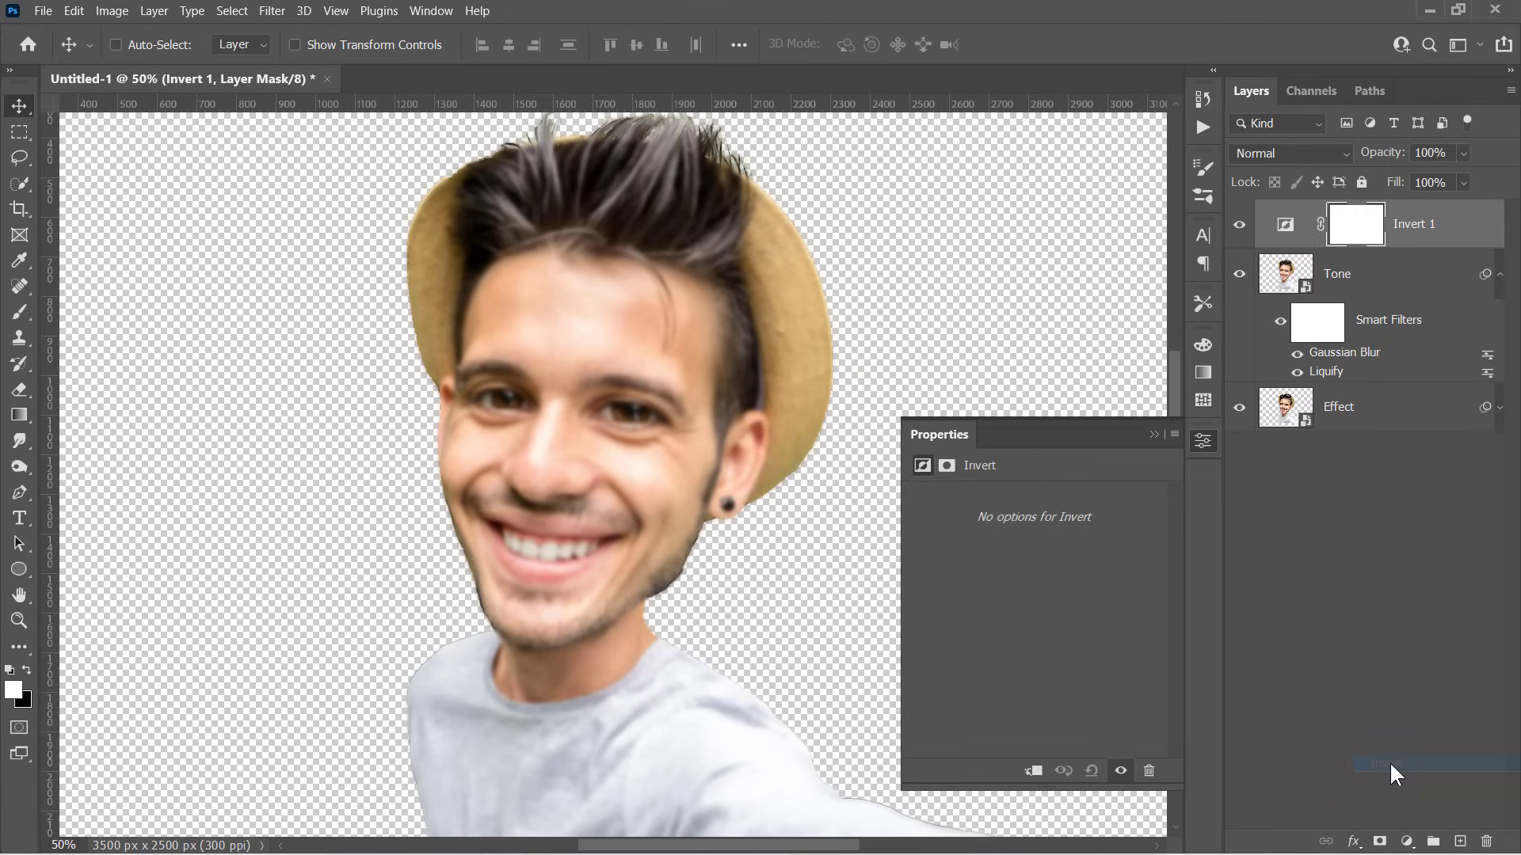
left_click(1034, 773)
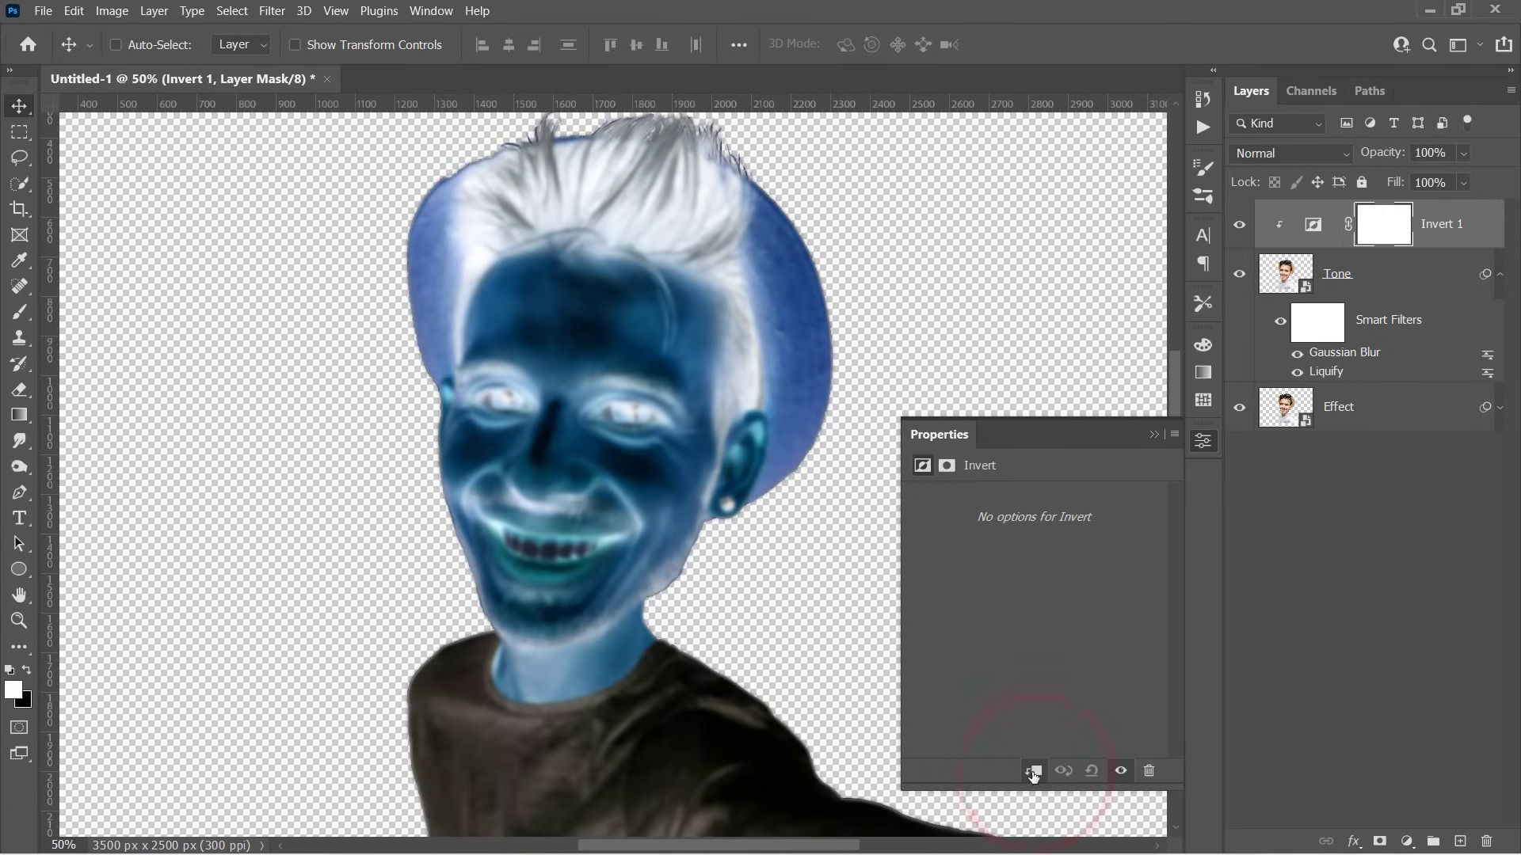
left_click(1408, 842)
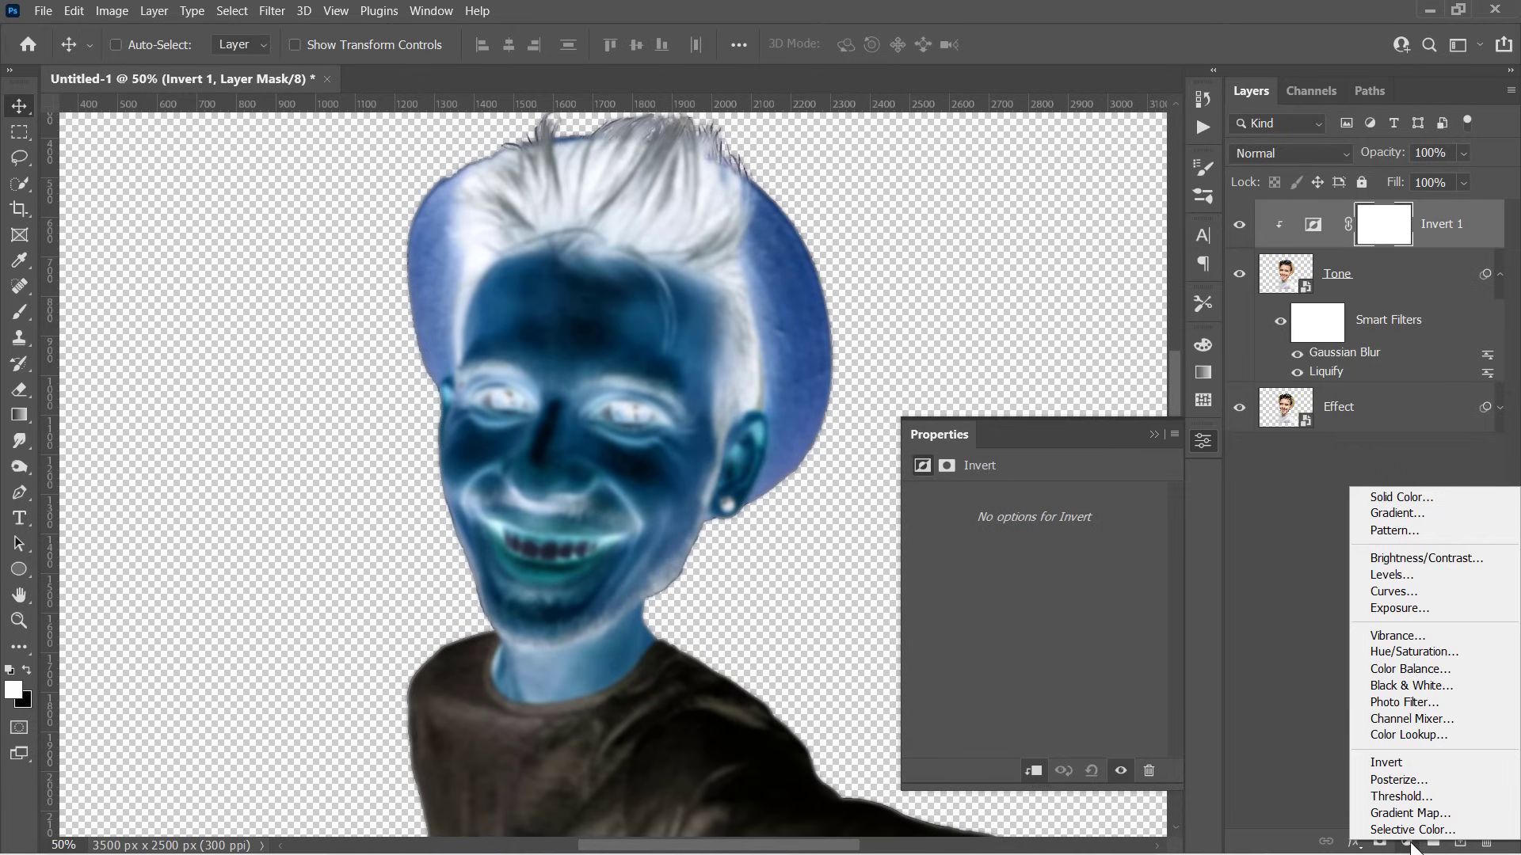
left_click(1400, 686)
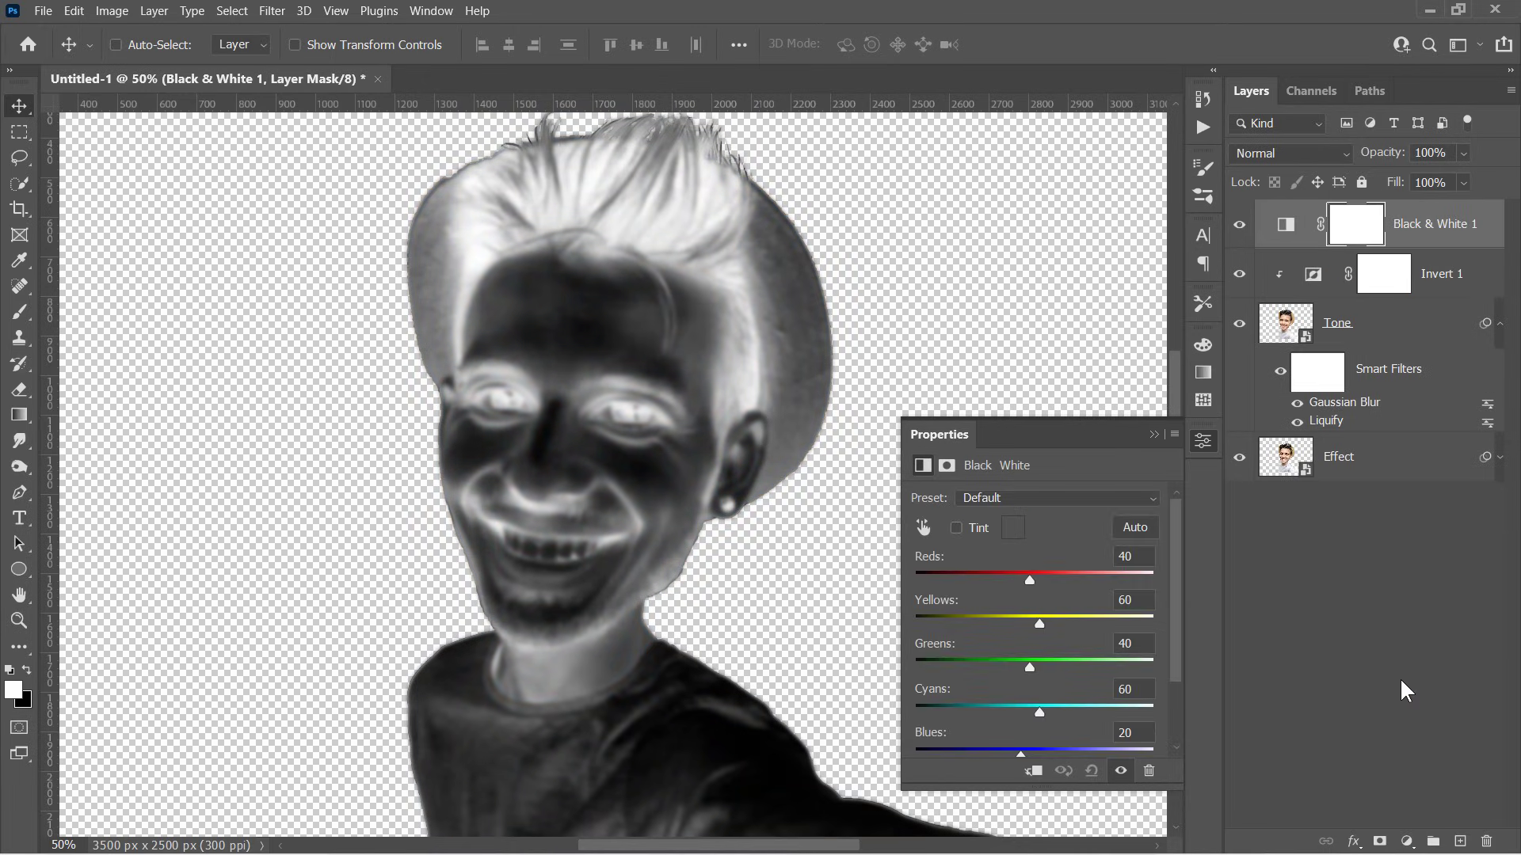
left_click(1035, 771)
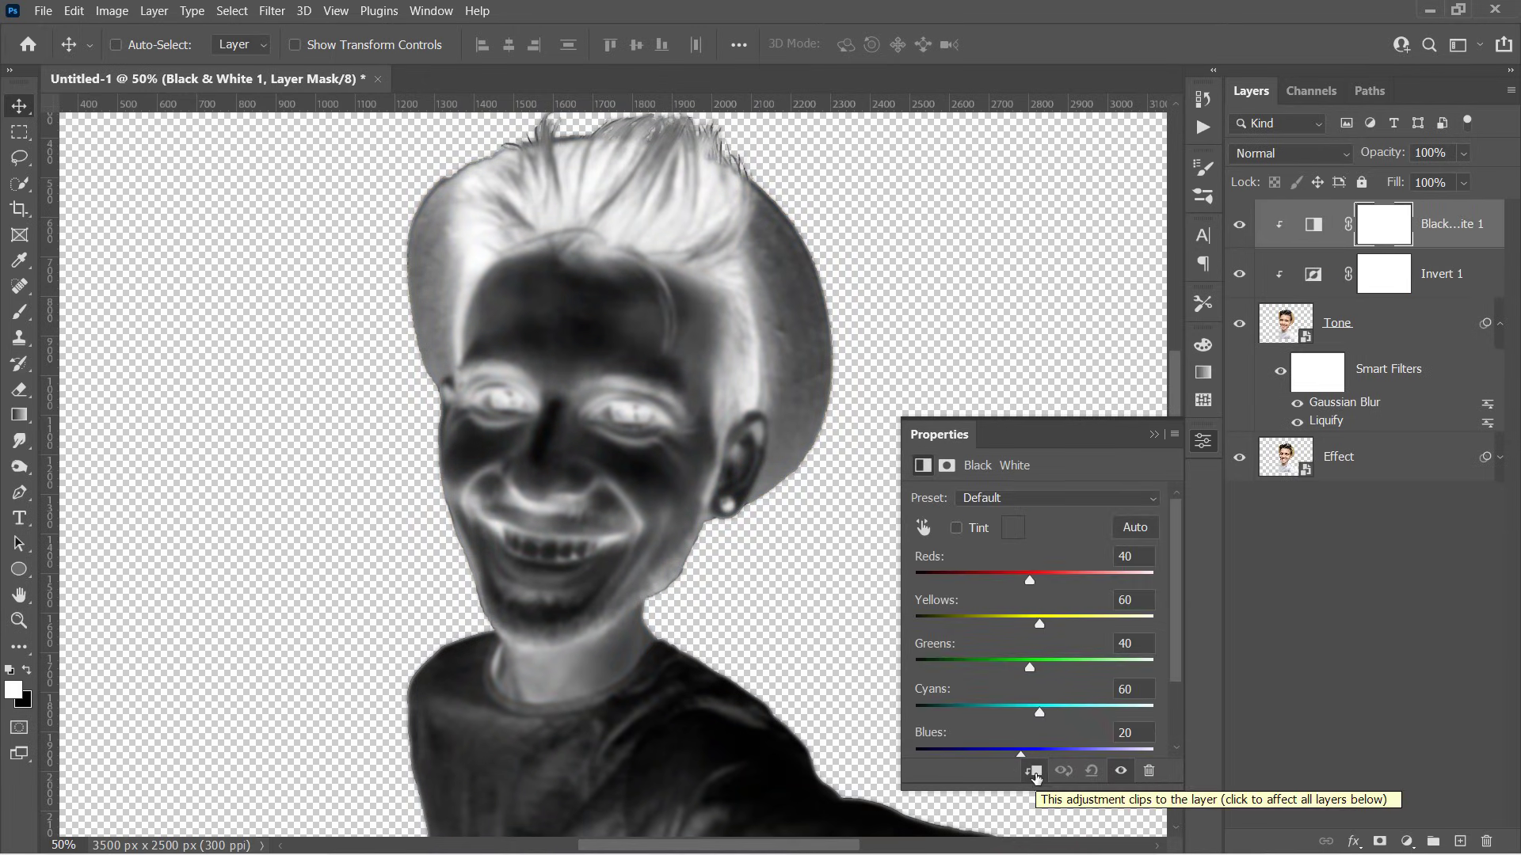
Group Tone with its two adjustments and name the group Tone (Opacity)
left_click(1451, 229)
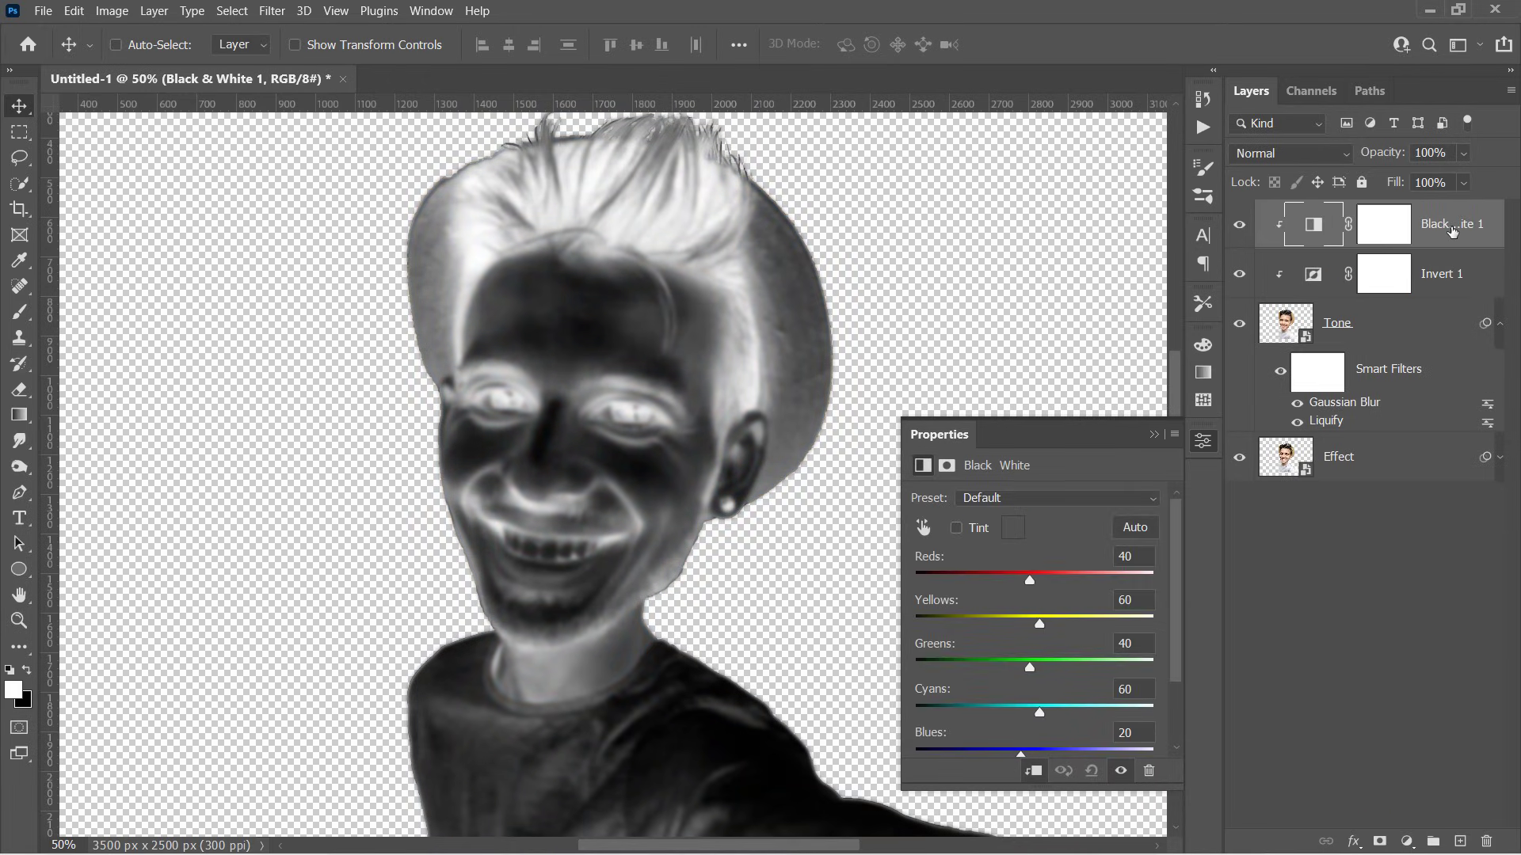
key("shift")
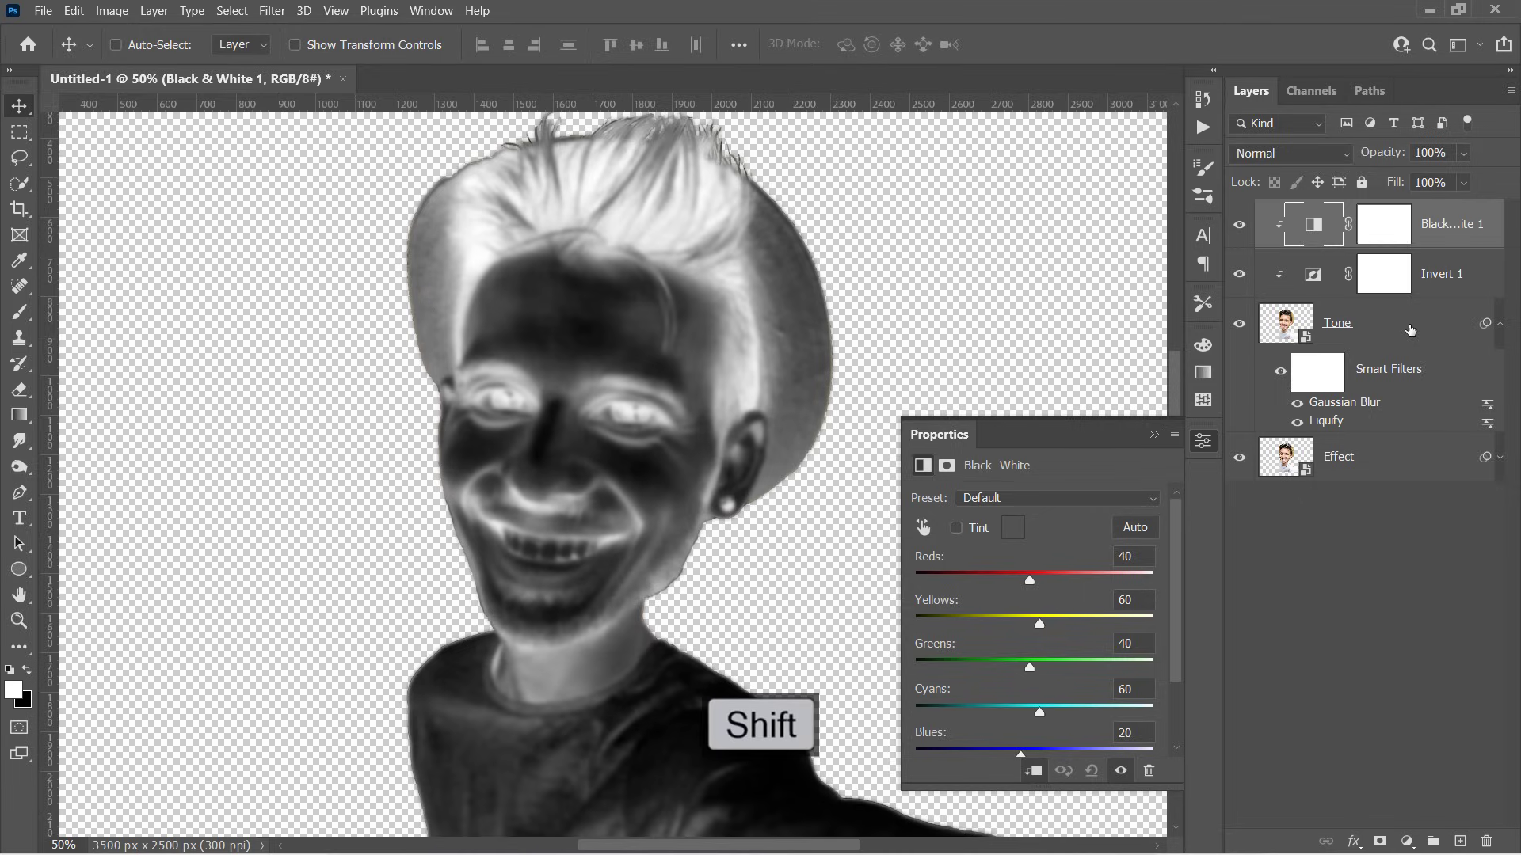
left_click(1410, 329, "shift")
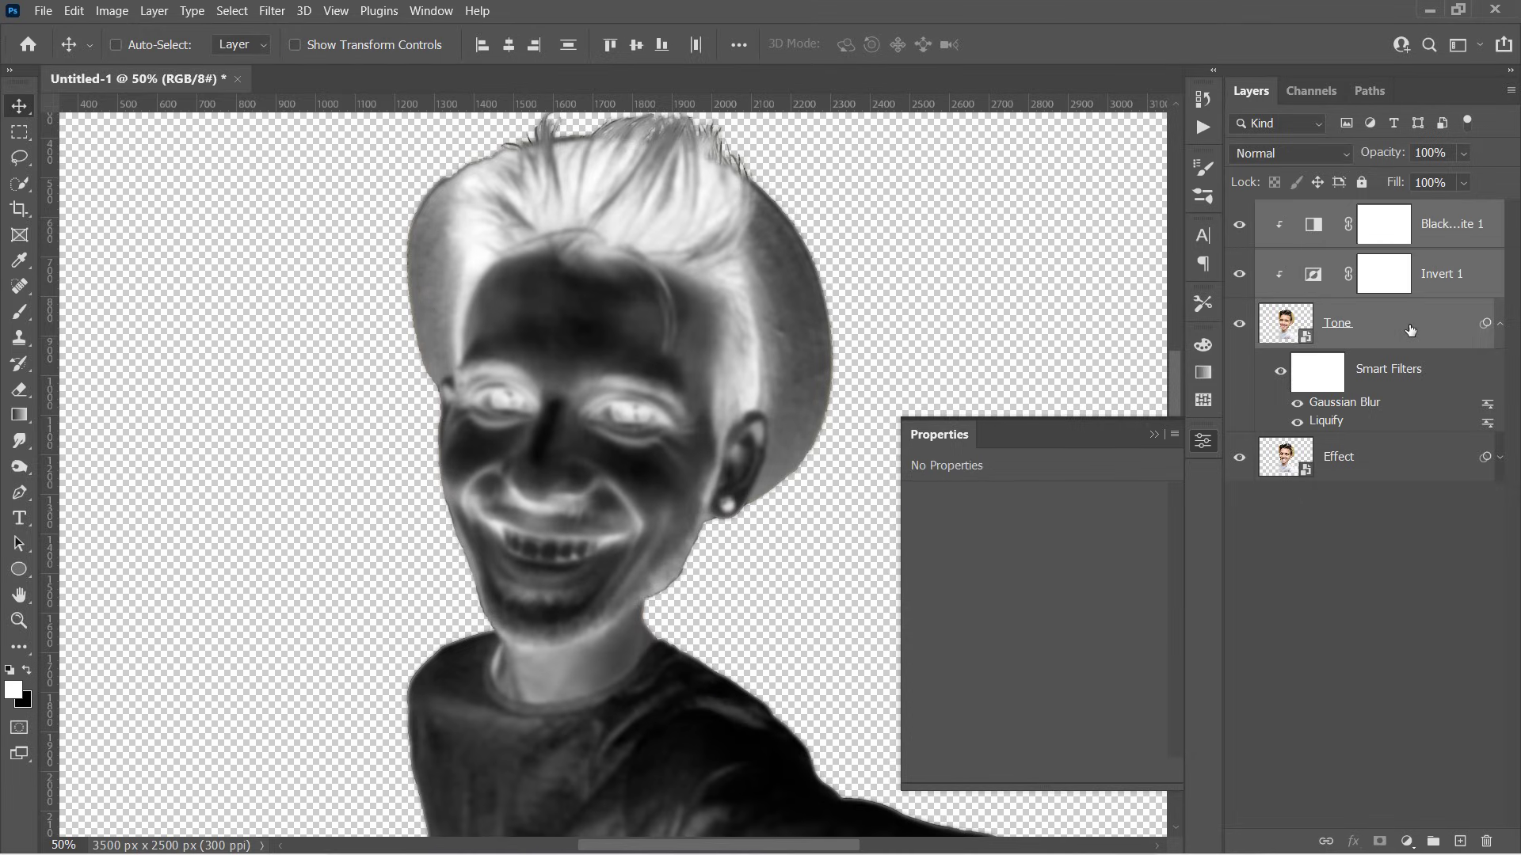
key("ctrl+g")
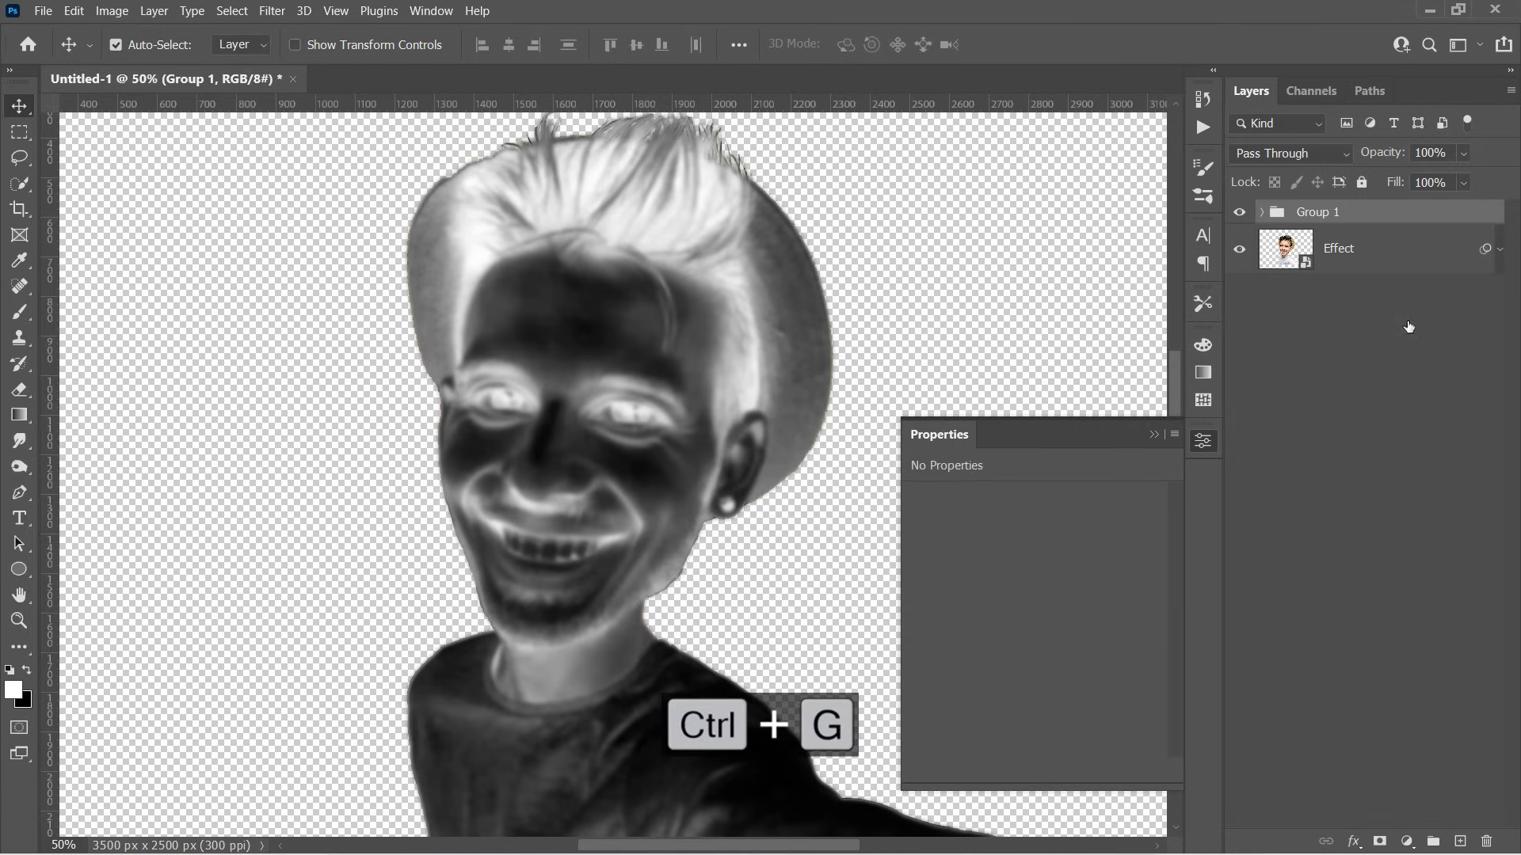
double_click(1323, 213)
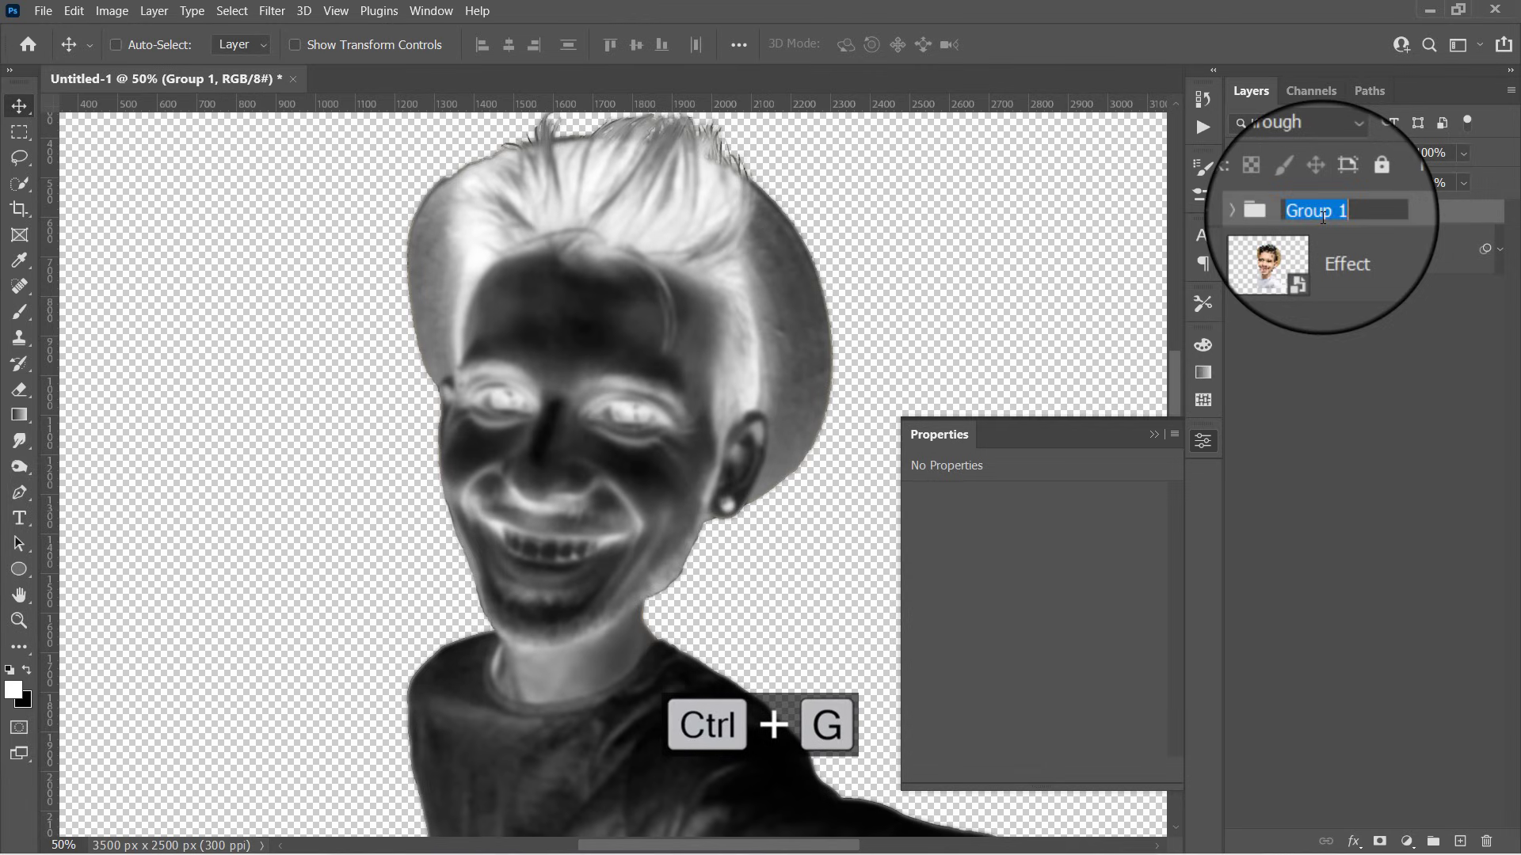
type("Tone (Opacity")
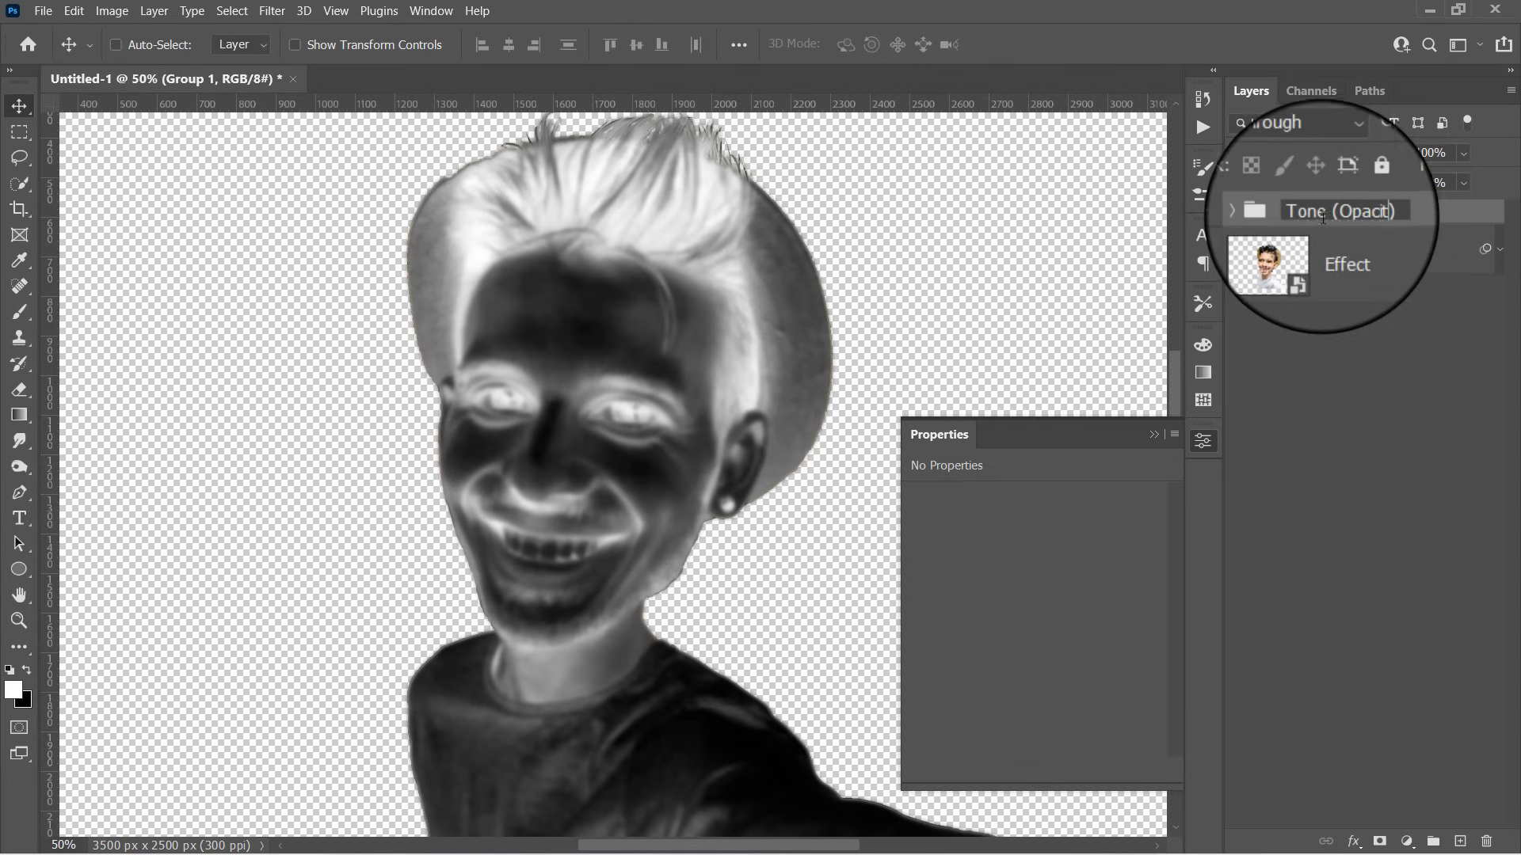
key("Return")
Blend the Tone (Opacity) group in Overlay mode at 49% opacity
left_click(1307, 146)
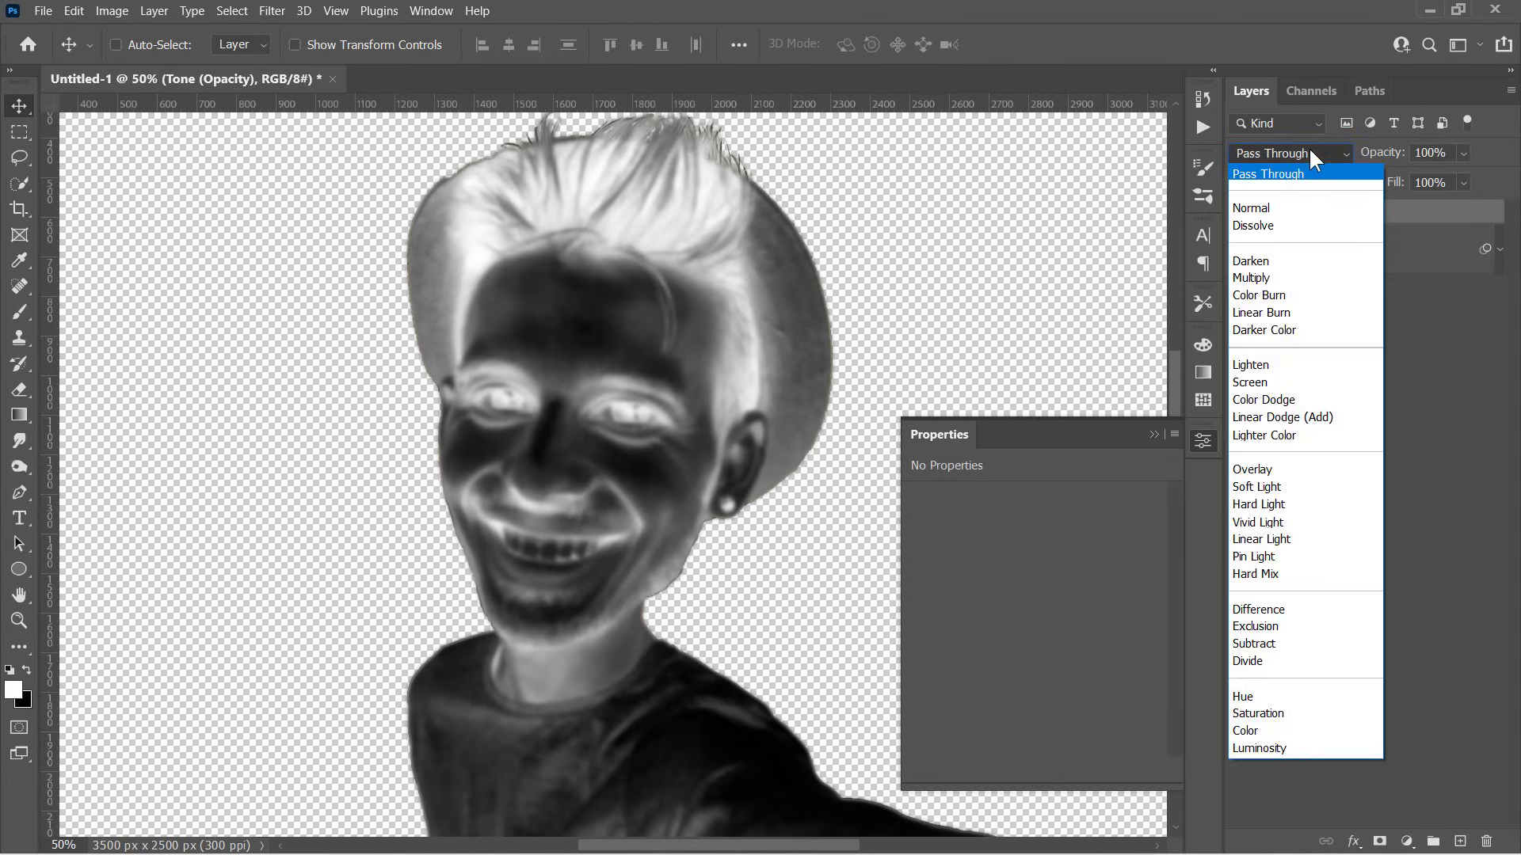
left_click(1338, 474)
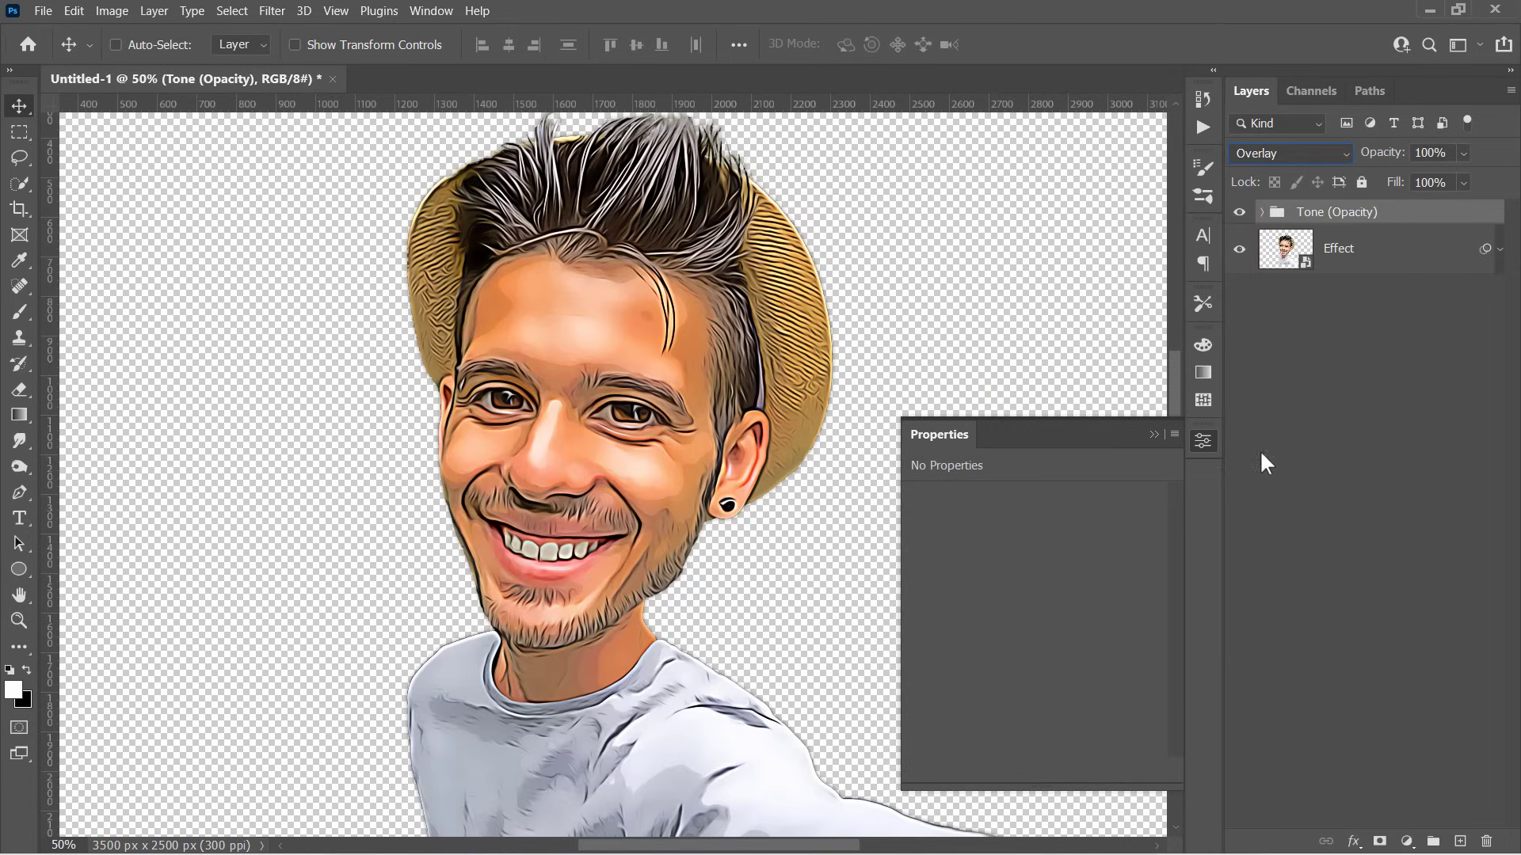
left_click(1154, 434)
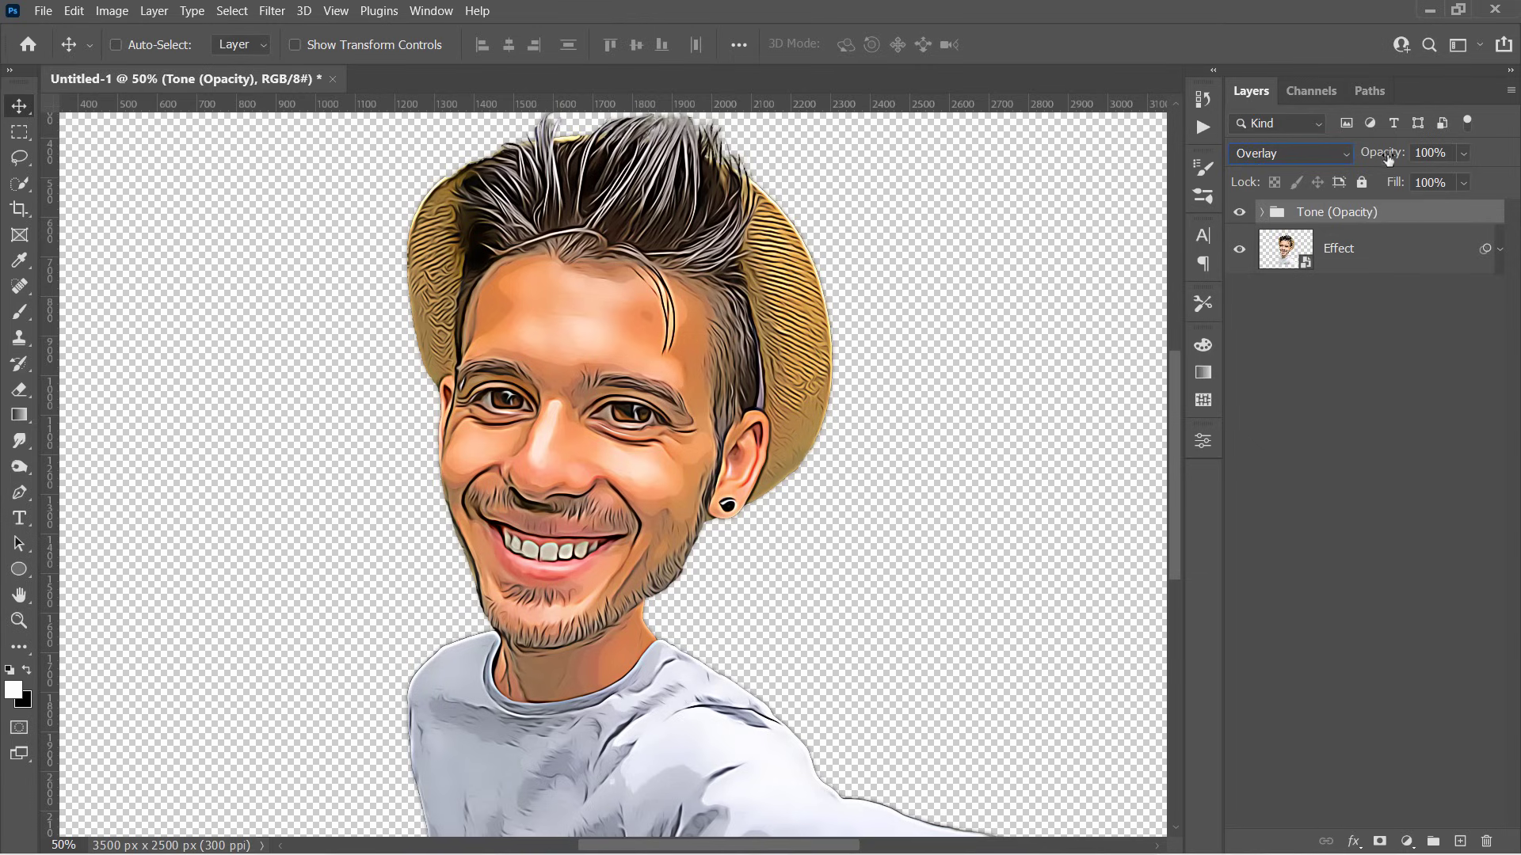
mouse_move(1389, 160)
left_mouse_down()
mouse_move(1158, 149)
mouse_move(1193, 152)
left_mouse_up()
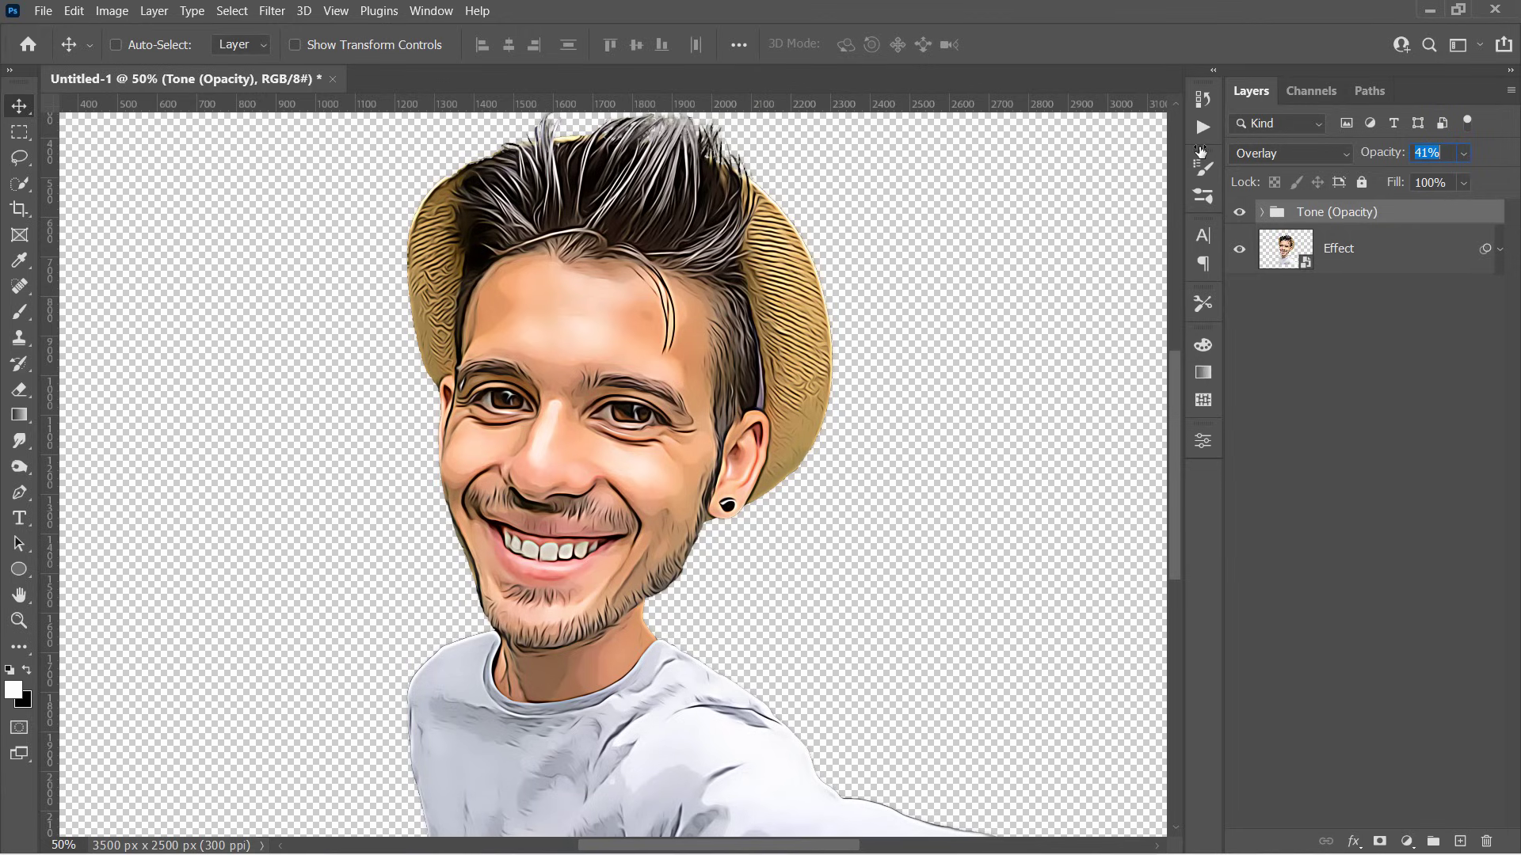
left_click_drag(1200, 151, 1208, 151)
key("Return")
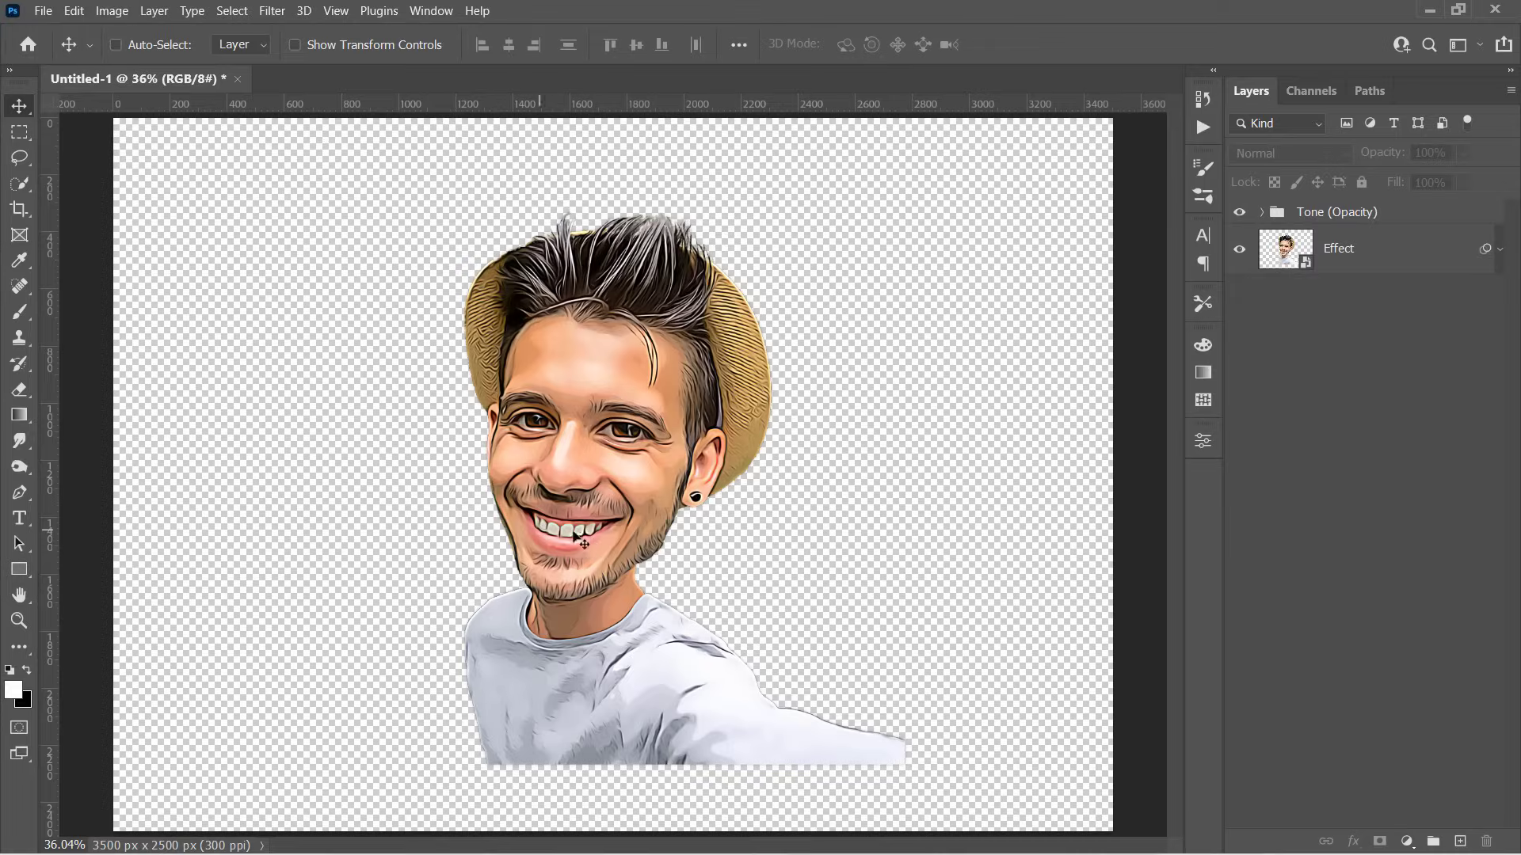
Choose the Ellipse Tool with a green fill and zero-width stroke
left_click(13, 569)
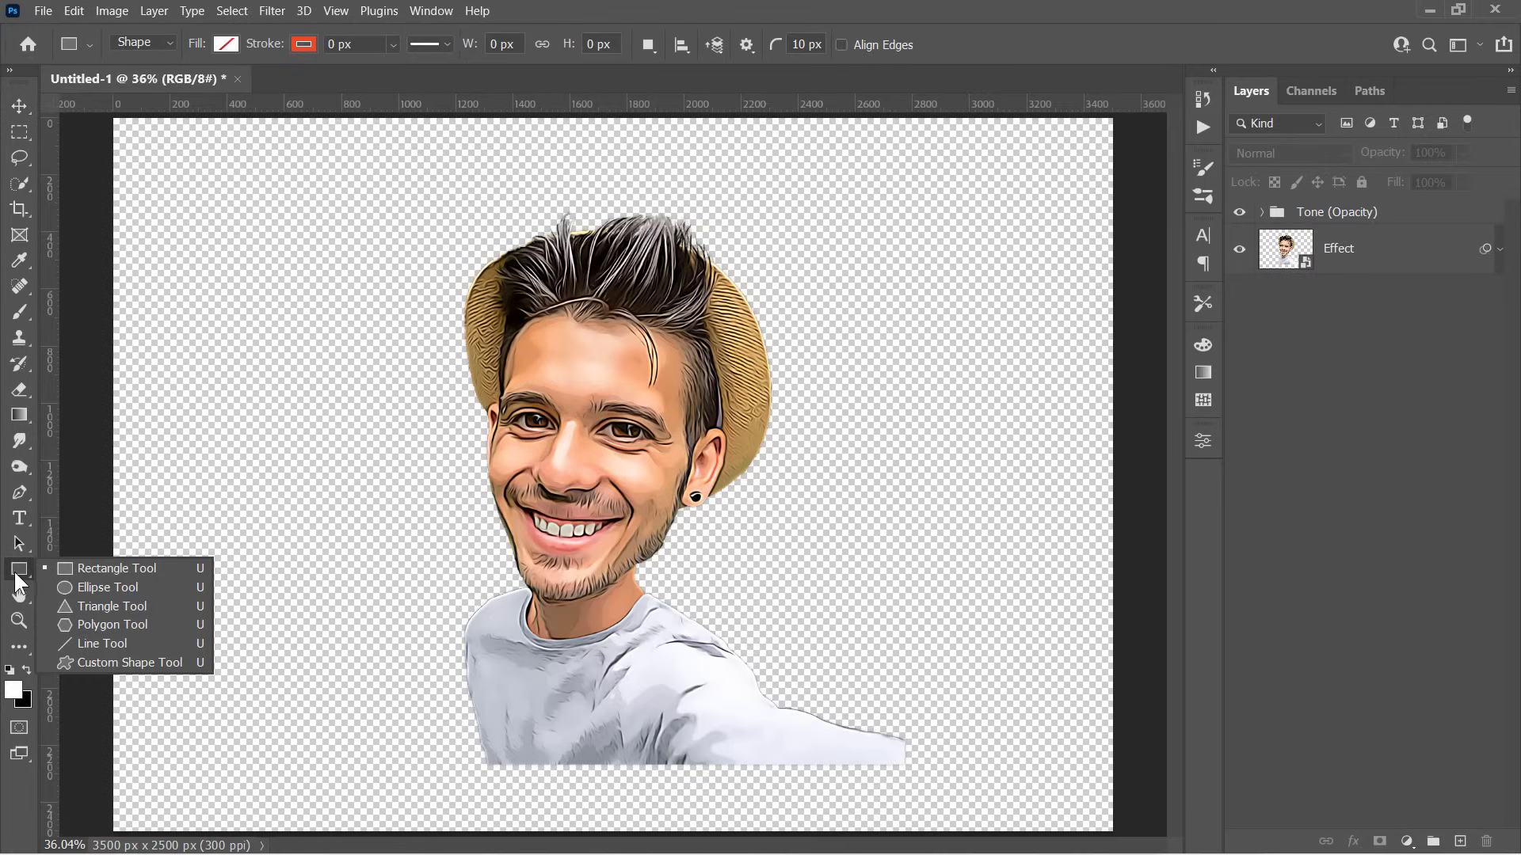
left_click(94, 583)
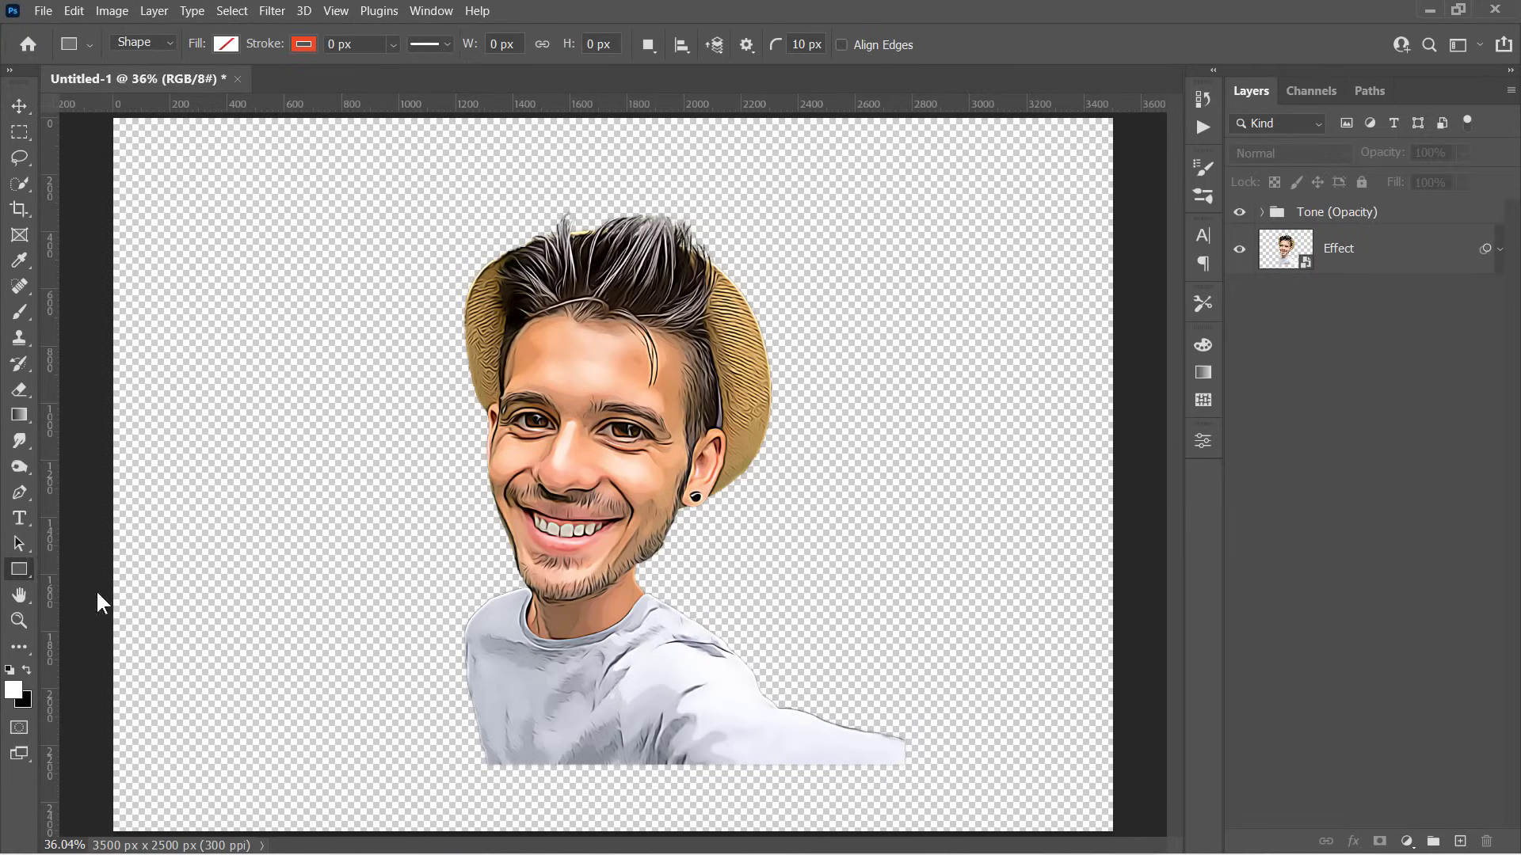
left_click(148, 43)
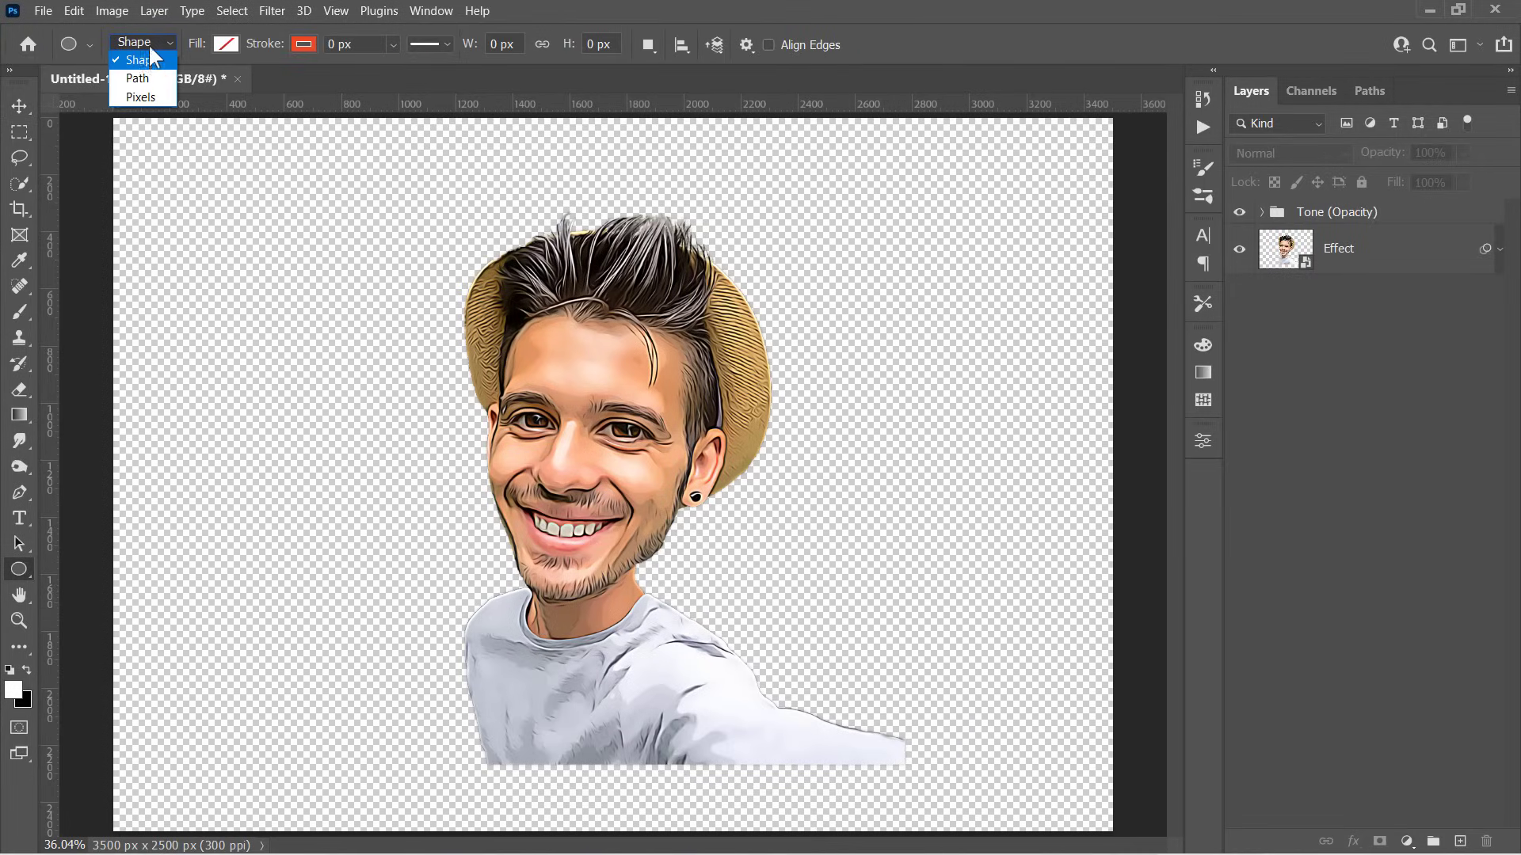
left_click(225, 43)
left_click(173, 148)
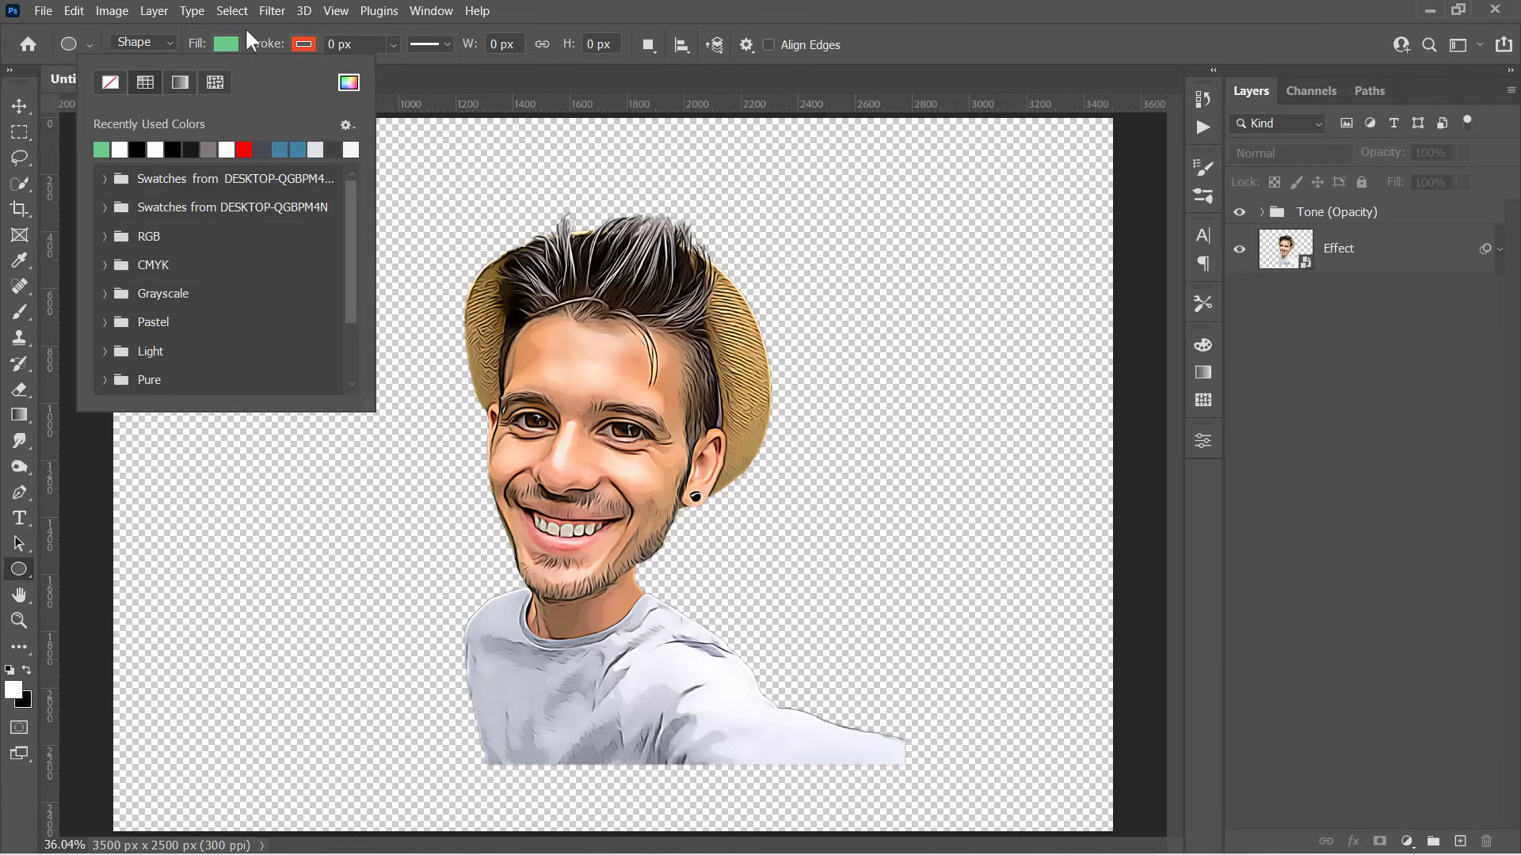
left_click(249, 22)
left_click(339, 44)
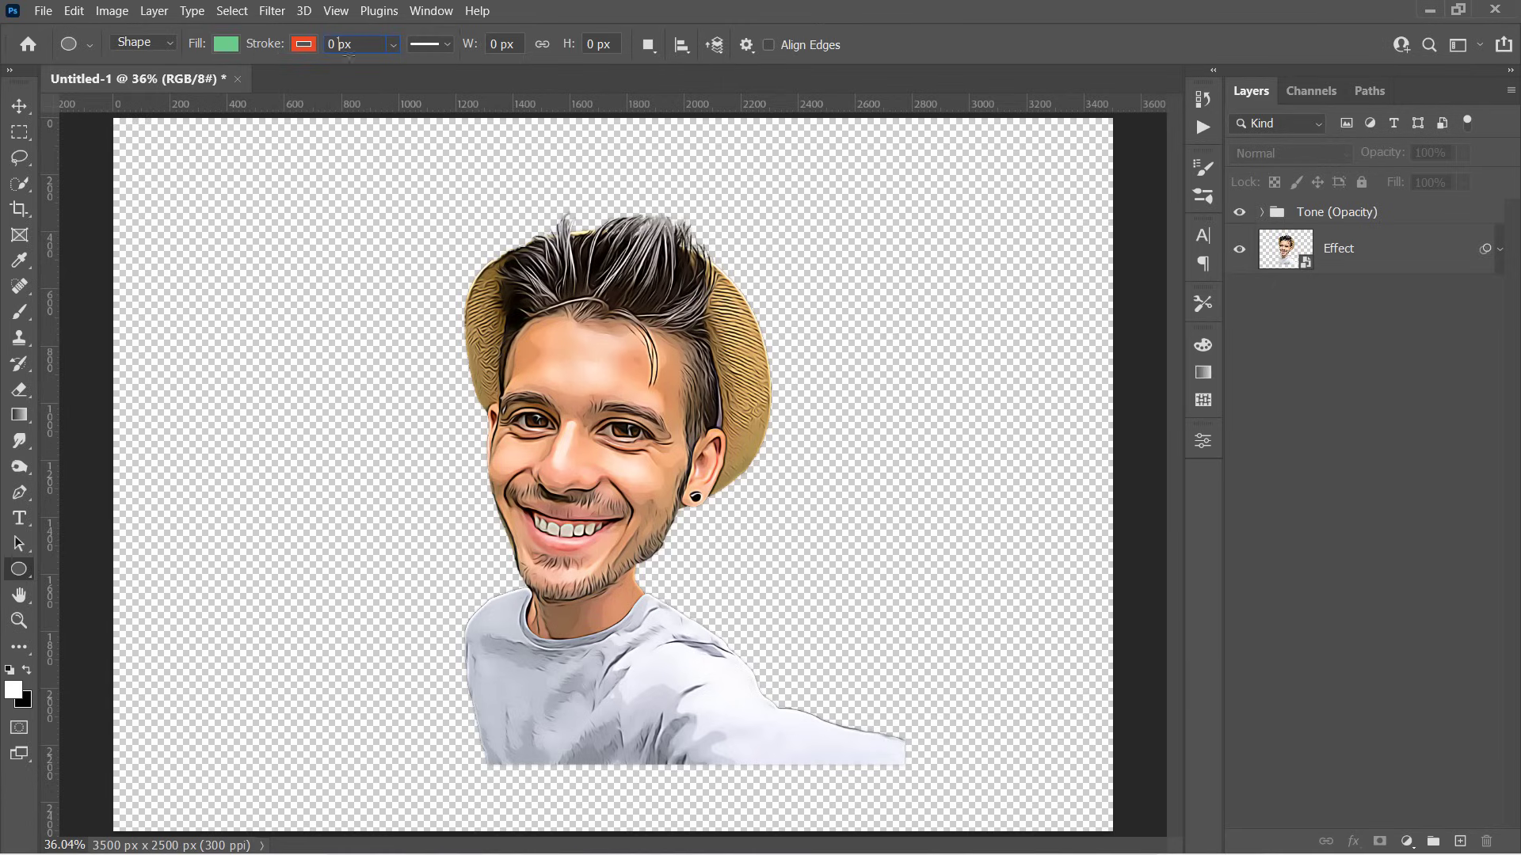
Draw a large green circle over the face, nudge it down-left and place Ellipse 1 below Effect
left_click_drag(482, 296, 890, 703)
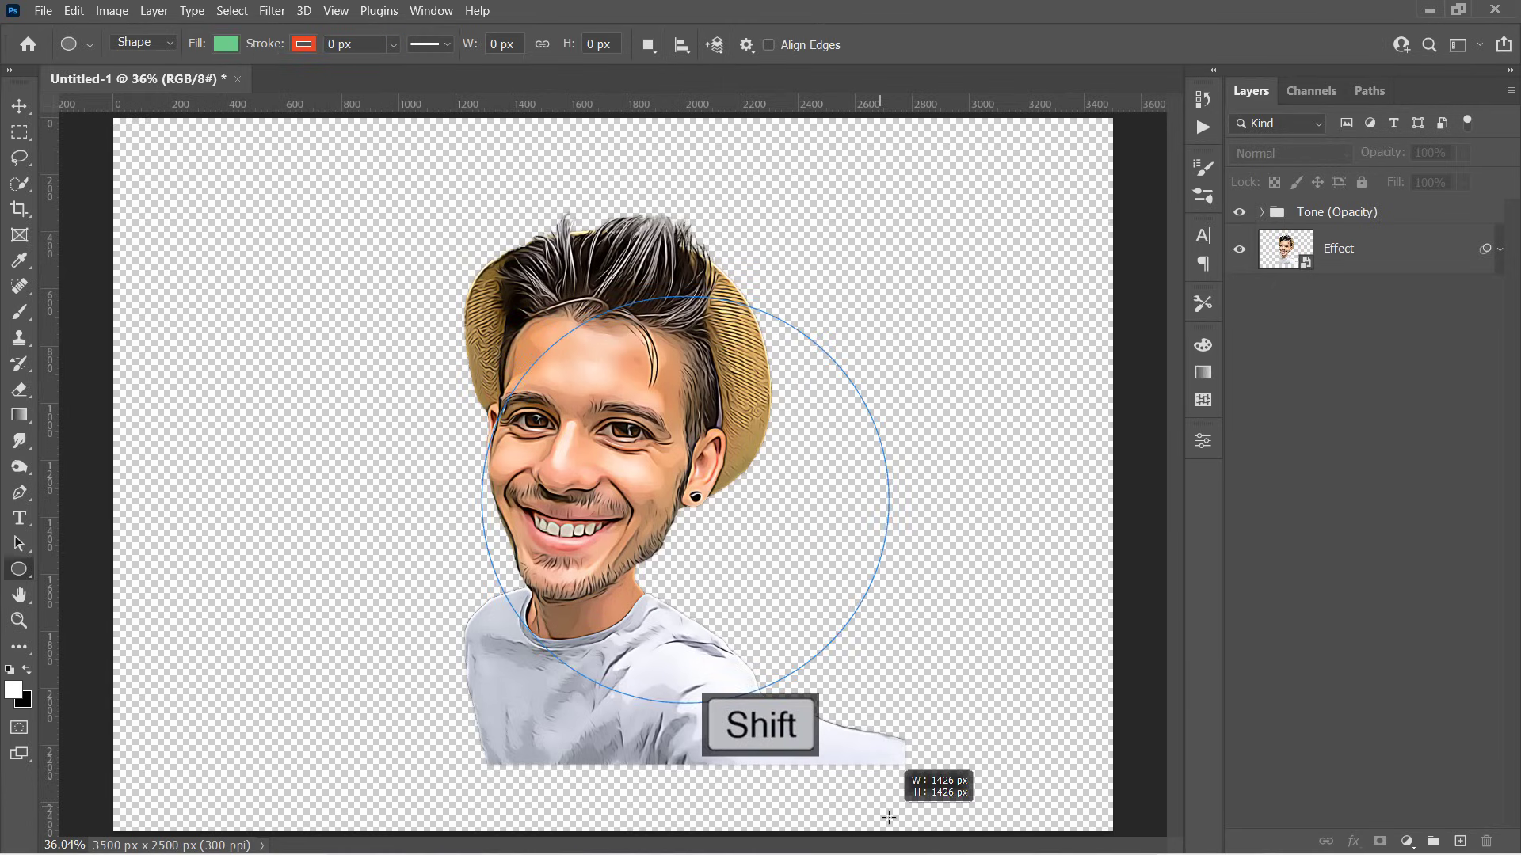
key("v")
mouse_move(790, 571)
left_mouse_down()
mouse_move(748, 611)
mouse_move(729, 607)
left_mouse_up()
left_click(1153, 434)
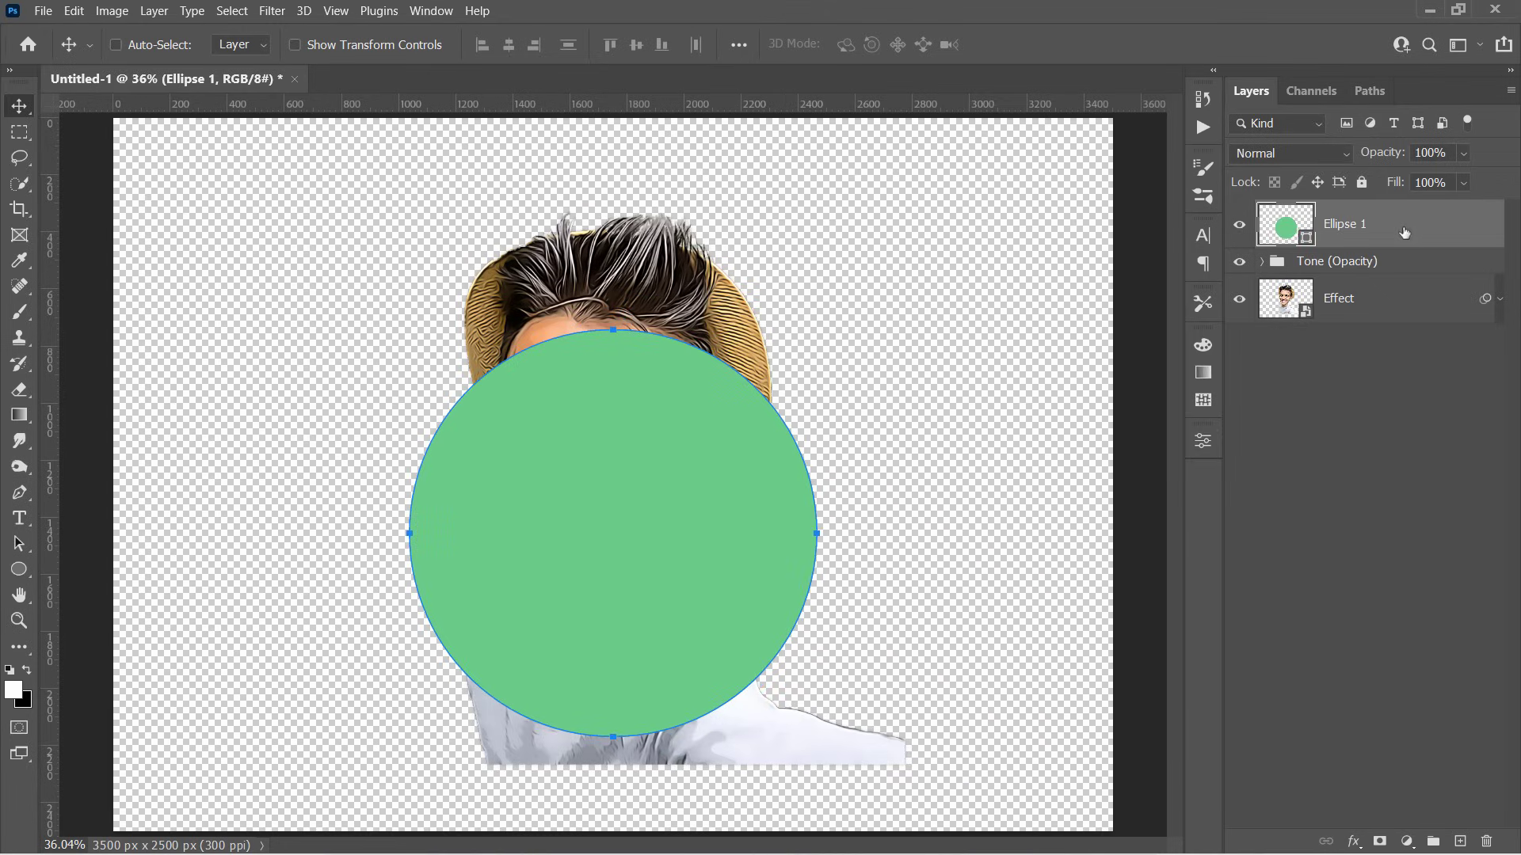
left_click_drag(1406, 233, 1423, 365)
Give the Ellipse 1 circle a 100 px white outside stroke layer style
double_click(1438, 307)
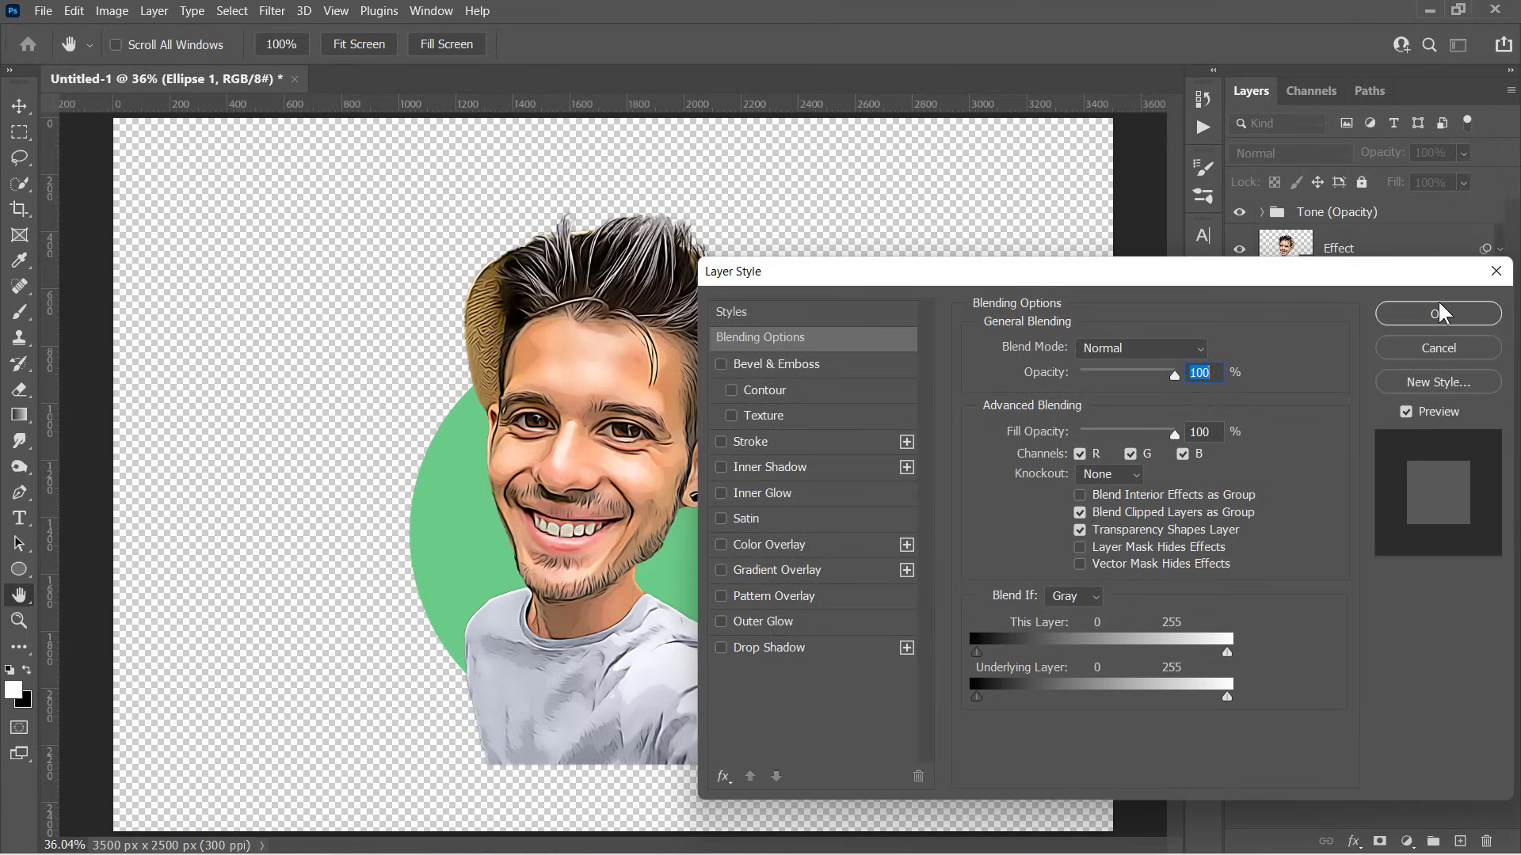
left_click(754, 442)
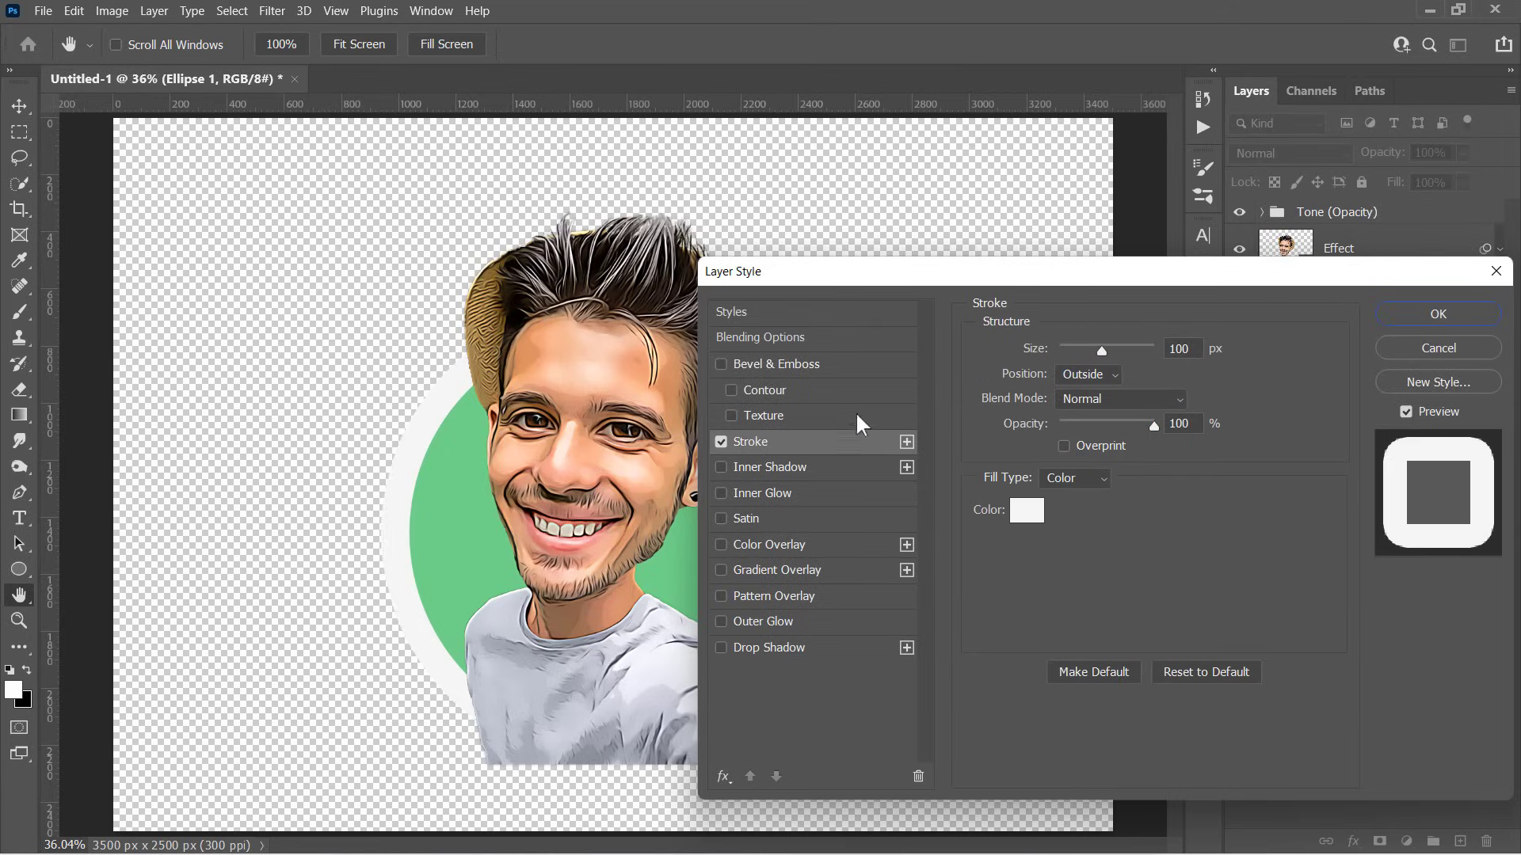
left_click(1194, 348)
left_click(1438, 320)
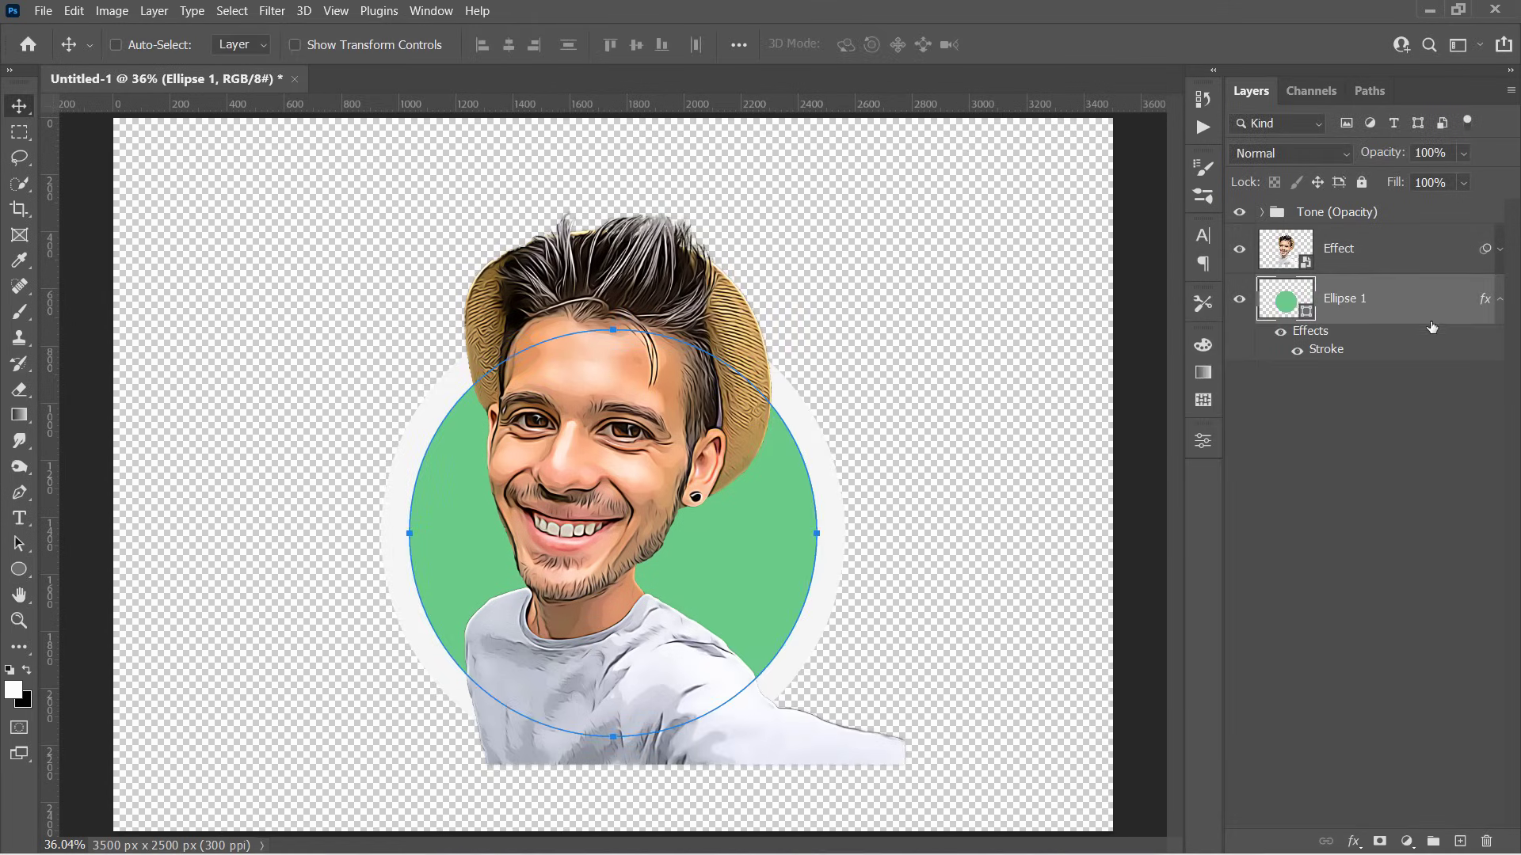
Group the Effect layer and Tone (Opacity) group into Group 1 with Ctrl+G
left_click(1383, 261)
left_click(1402, 225, "ctrl")
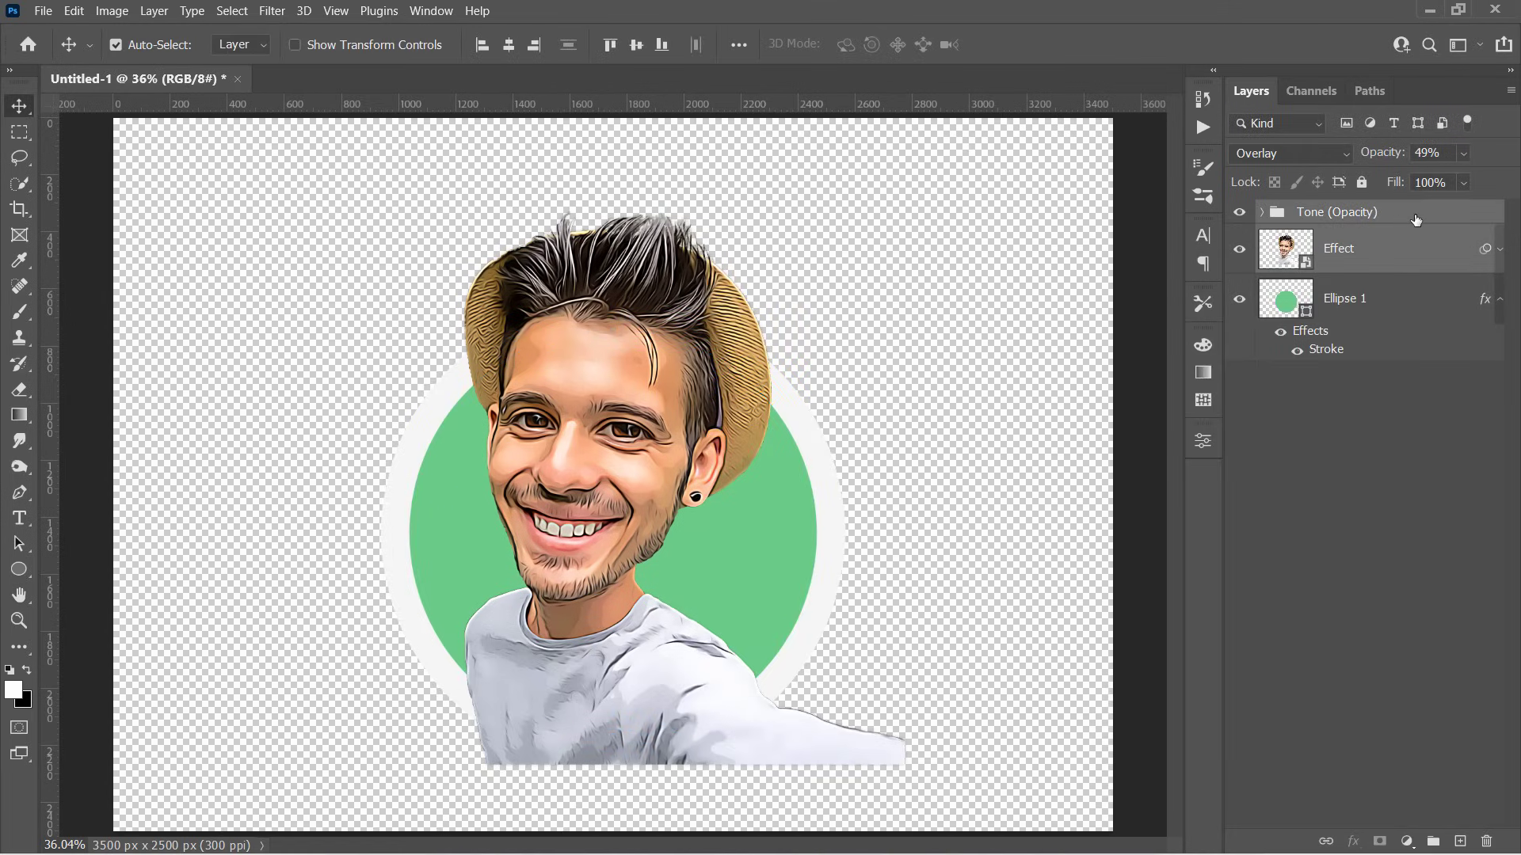
key("ctrl+g")
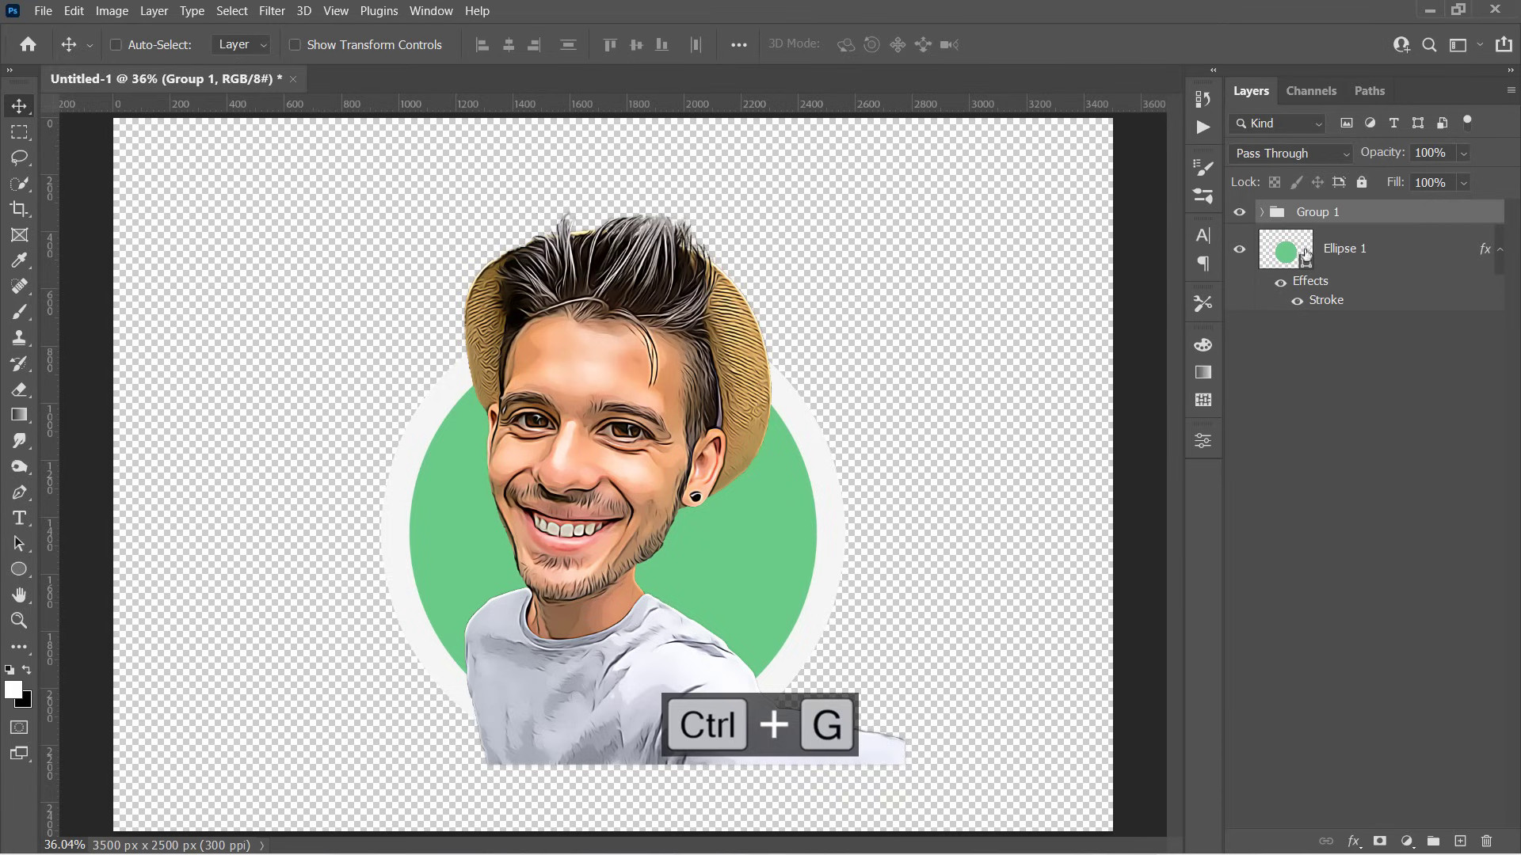
Load Ellipse 1's circular shape as a selection and add it as Group 1's layer mask
key("ctrl")
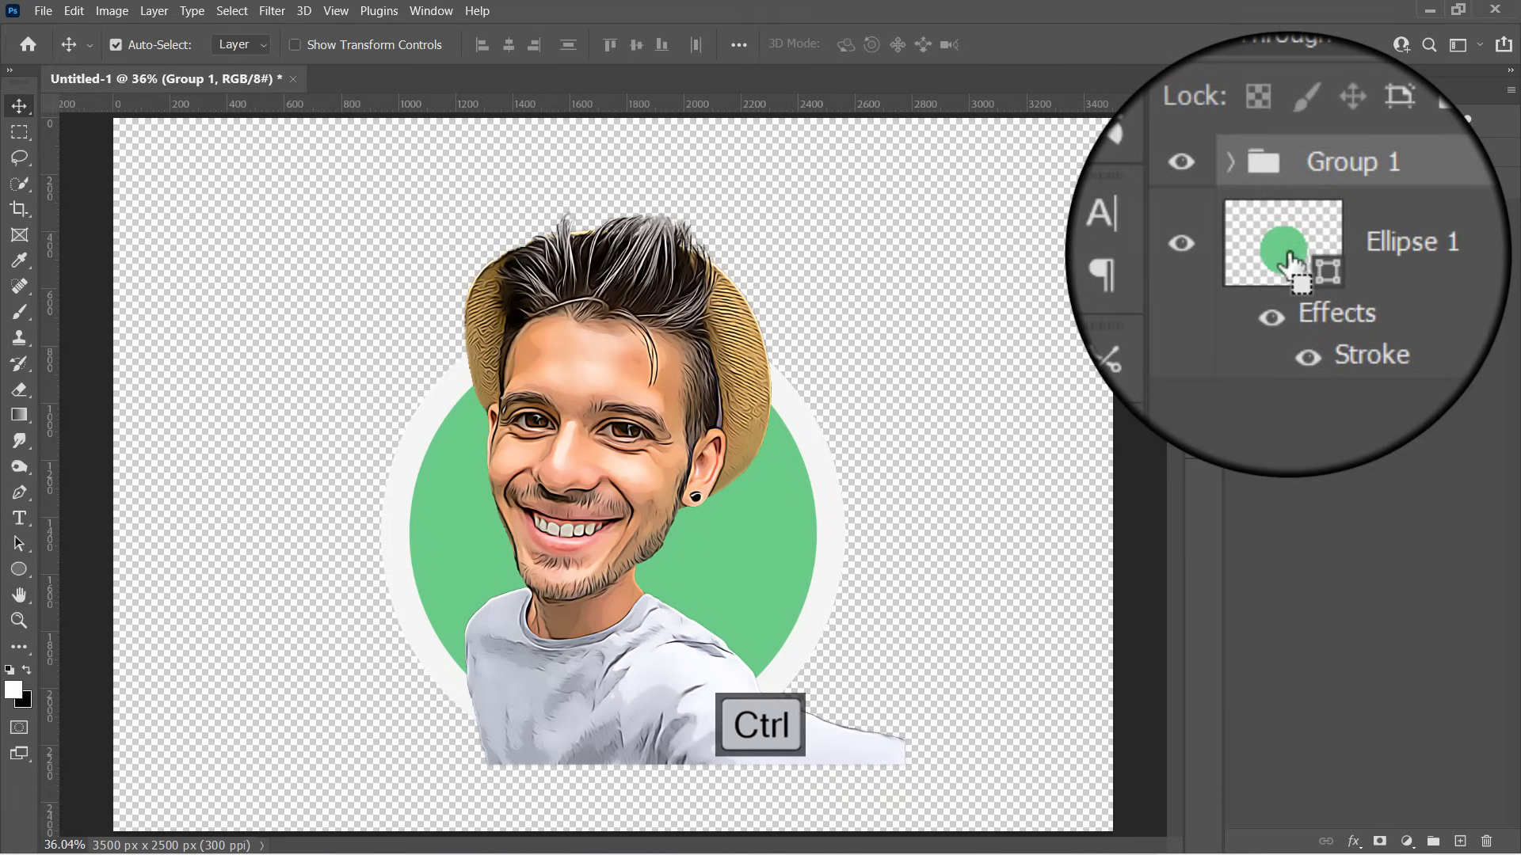
left_click(1290, 261, "ctrl")
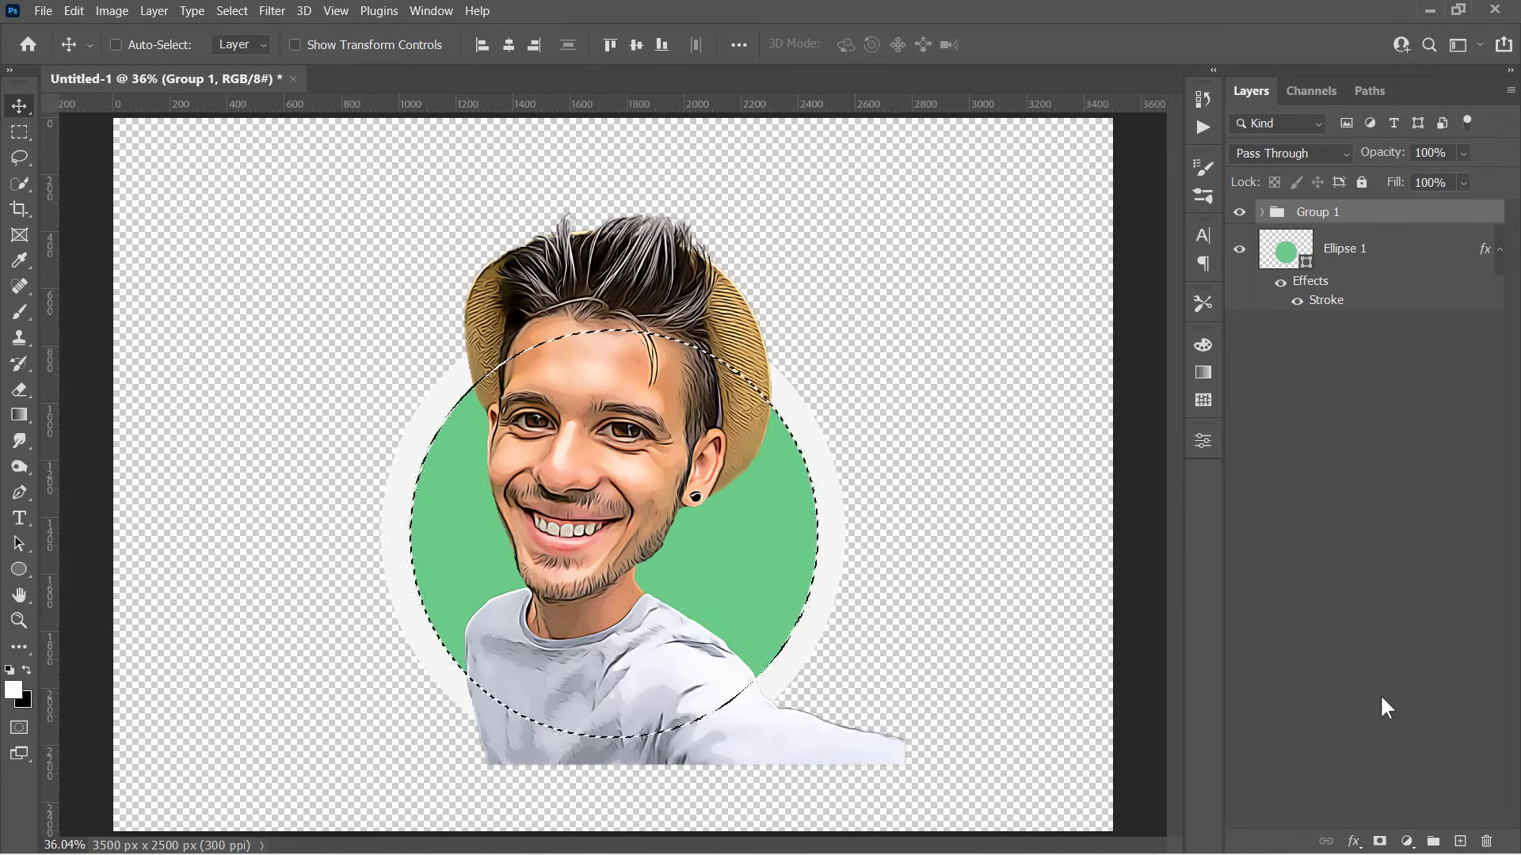
left_click(1379, 842)
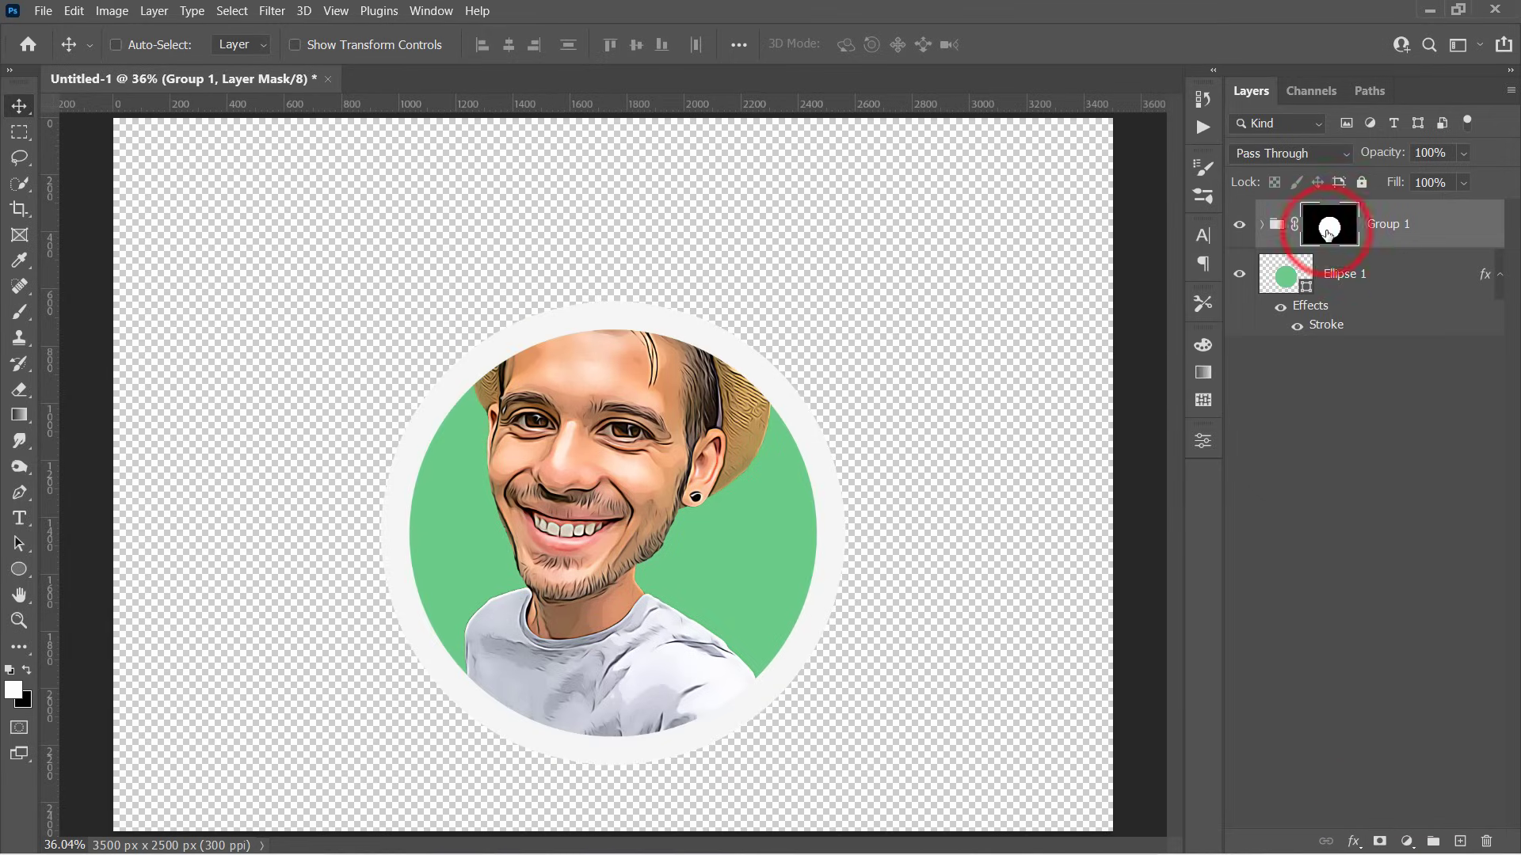
Paint white on the Group 1 mask over the head so the hair and hat show above the circle
left_click(21, 311)
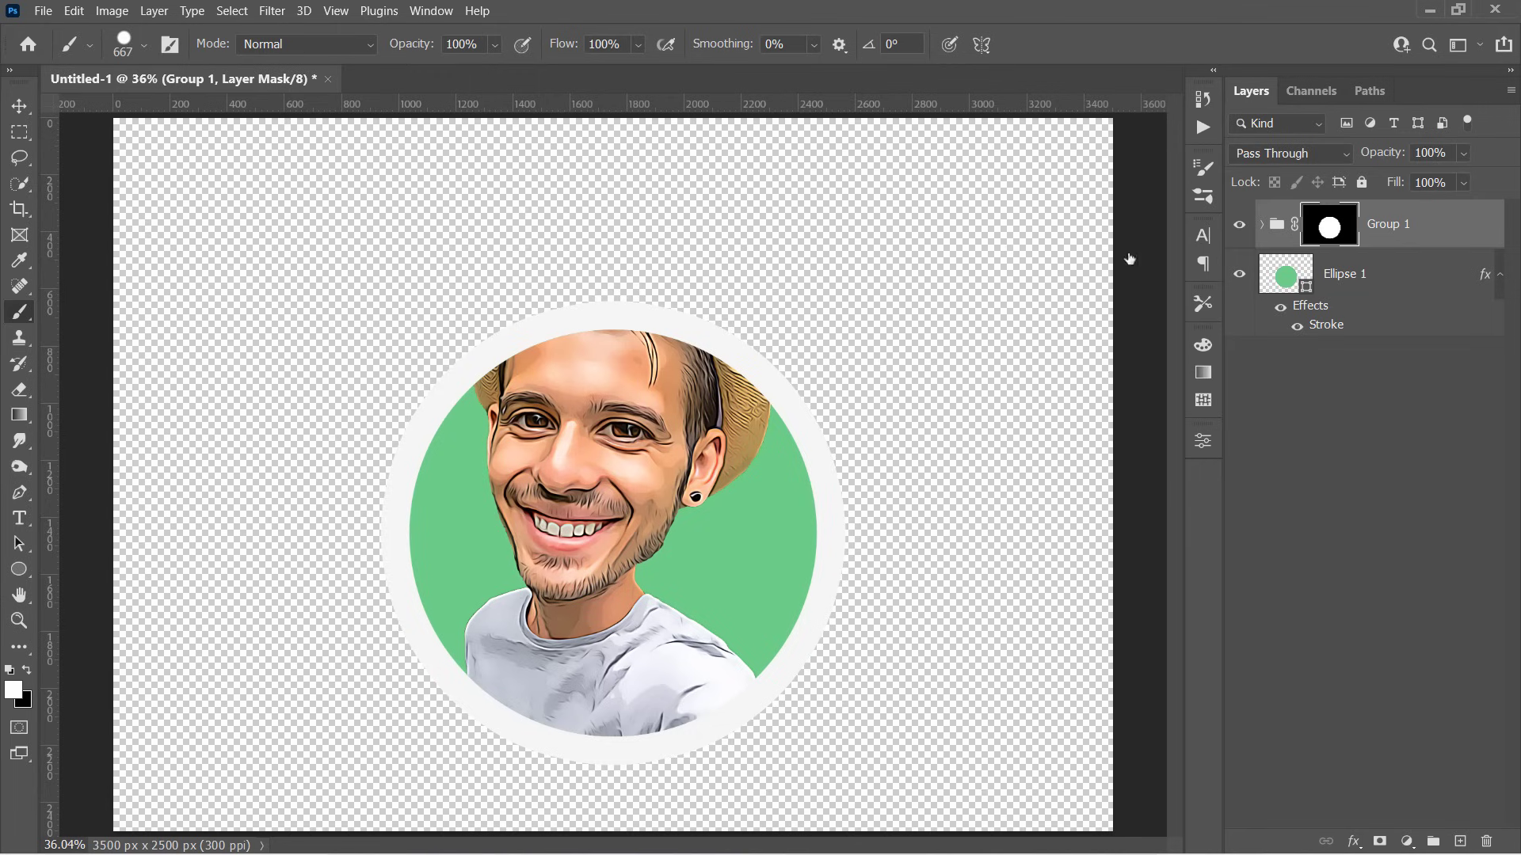
left_click_drag(764, 254, 440, 261)
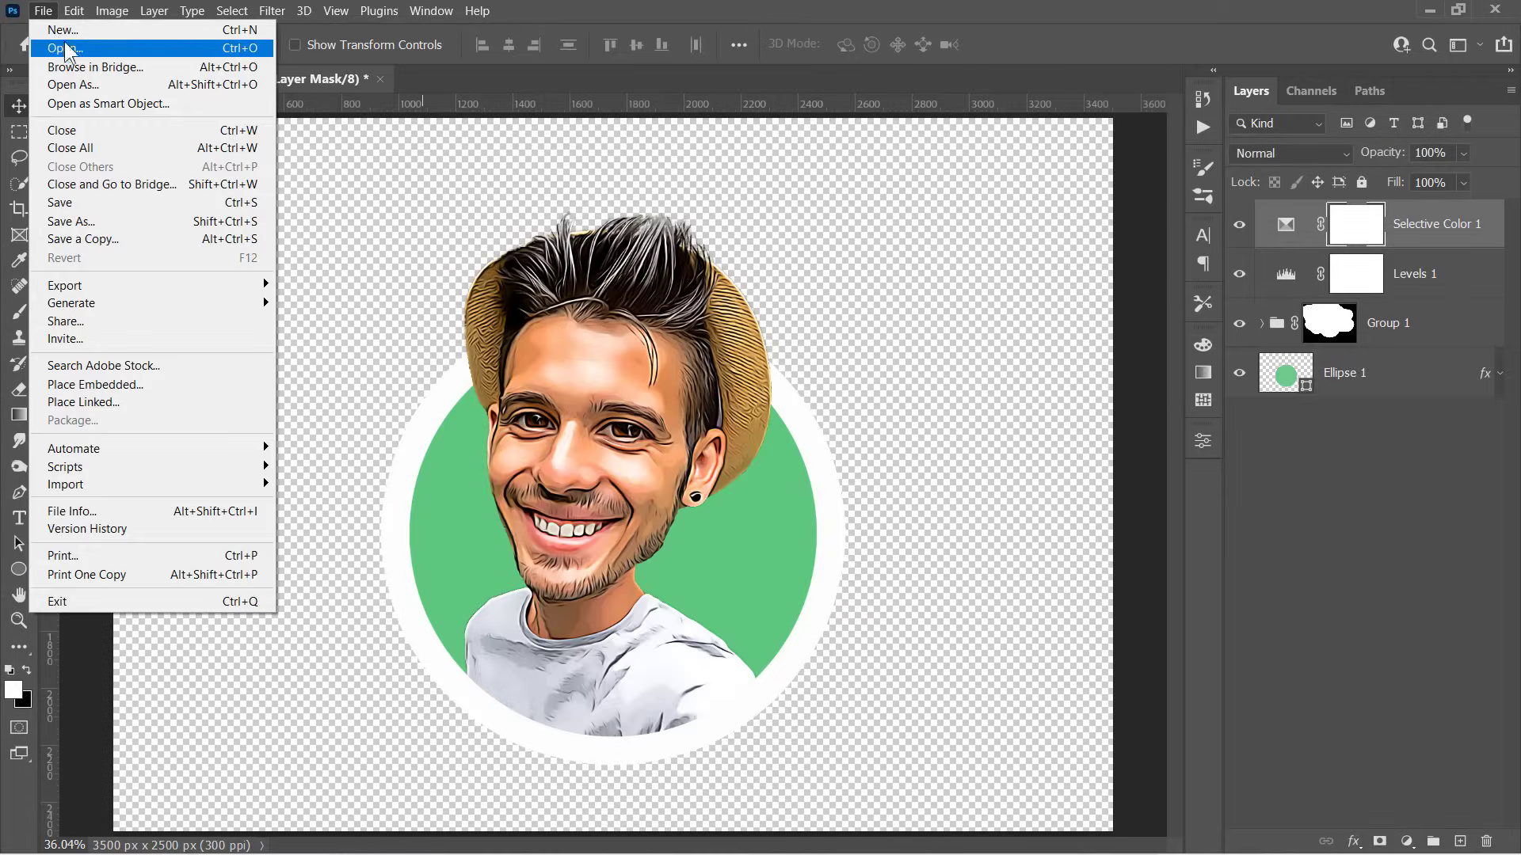
Open the photo 1158195740.jpg of the surprised man as a new document
left_click(71, 46)
double_click(432, 179)
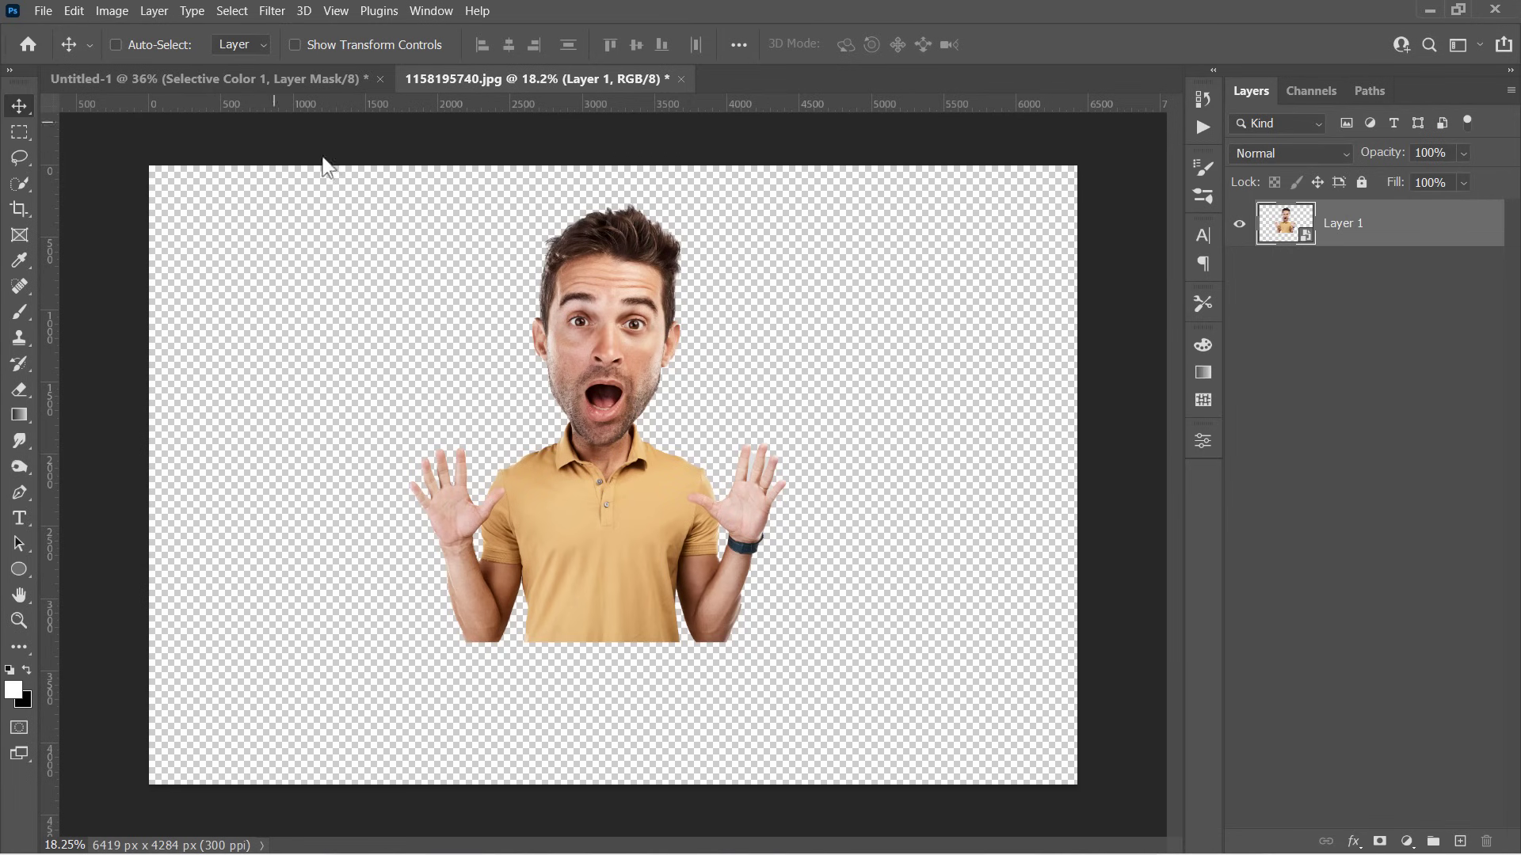
Back in the caricature document, expand Group 1 and open the Effect smart object's contents
left_click(236, 81)
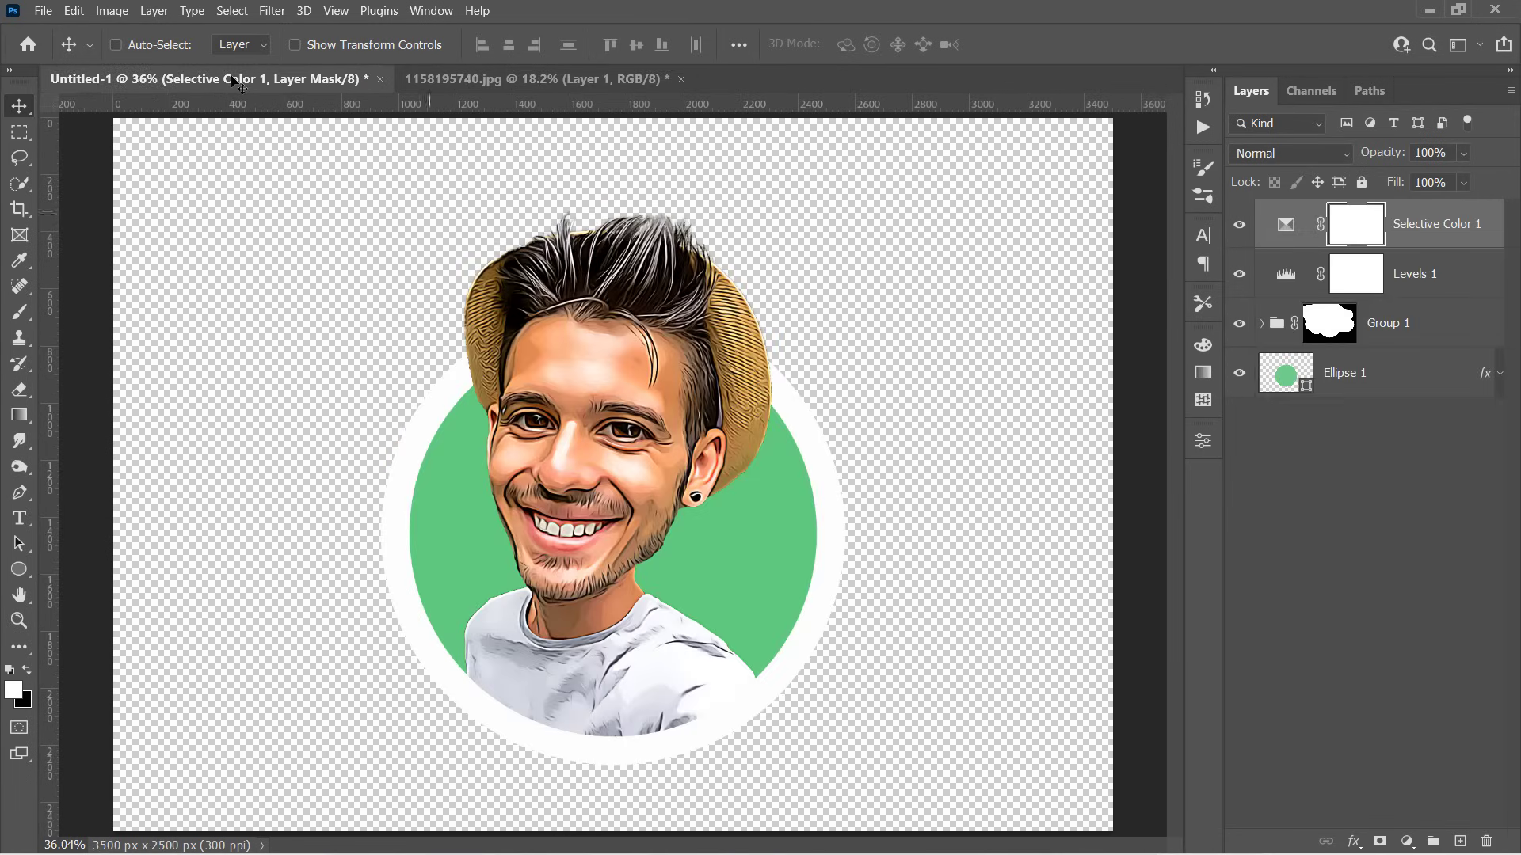
left_click(1263, 324)
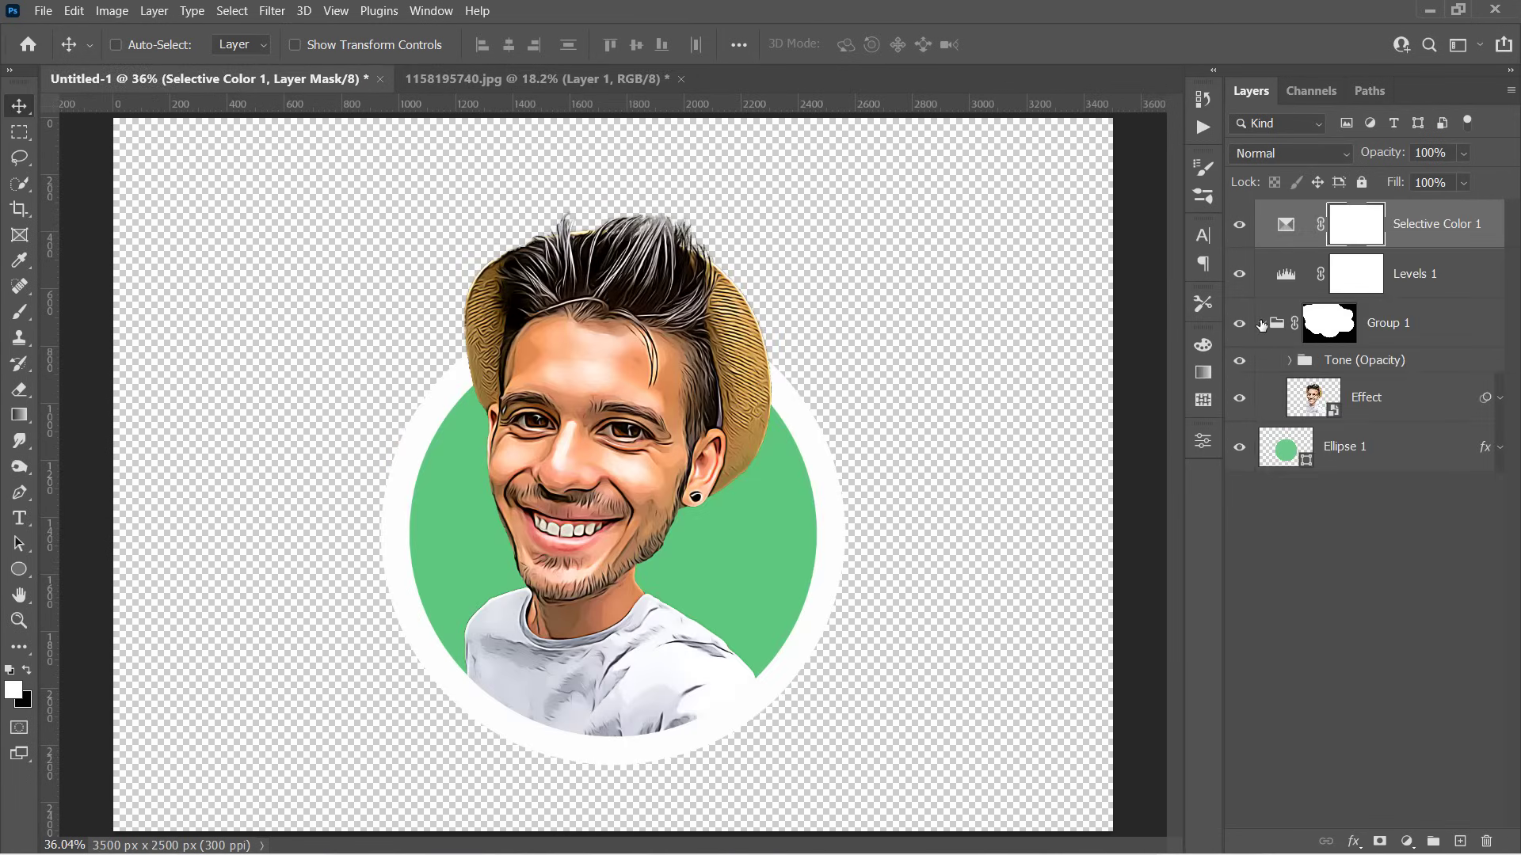
double_click(1310, 401)
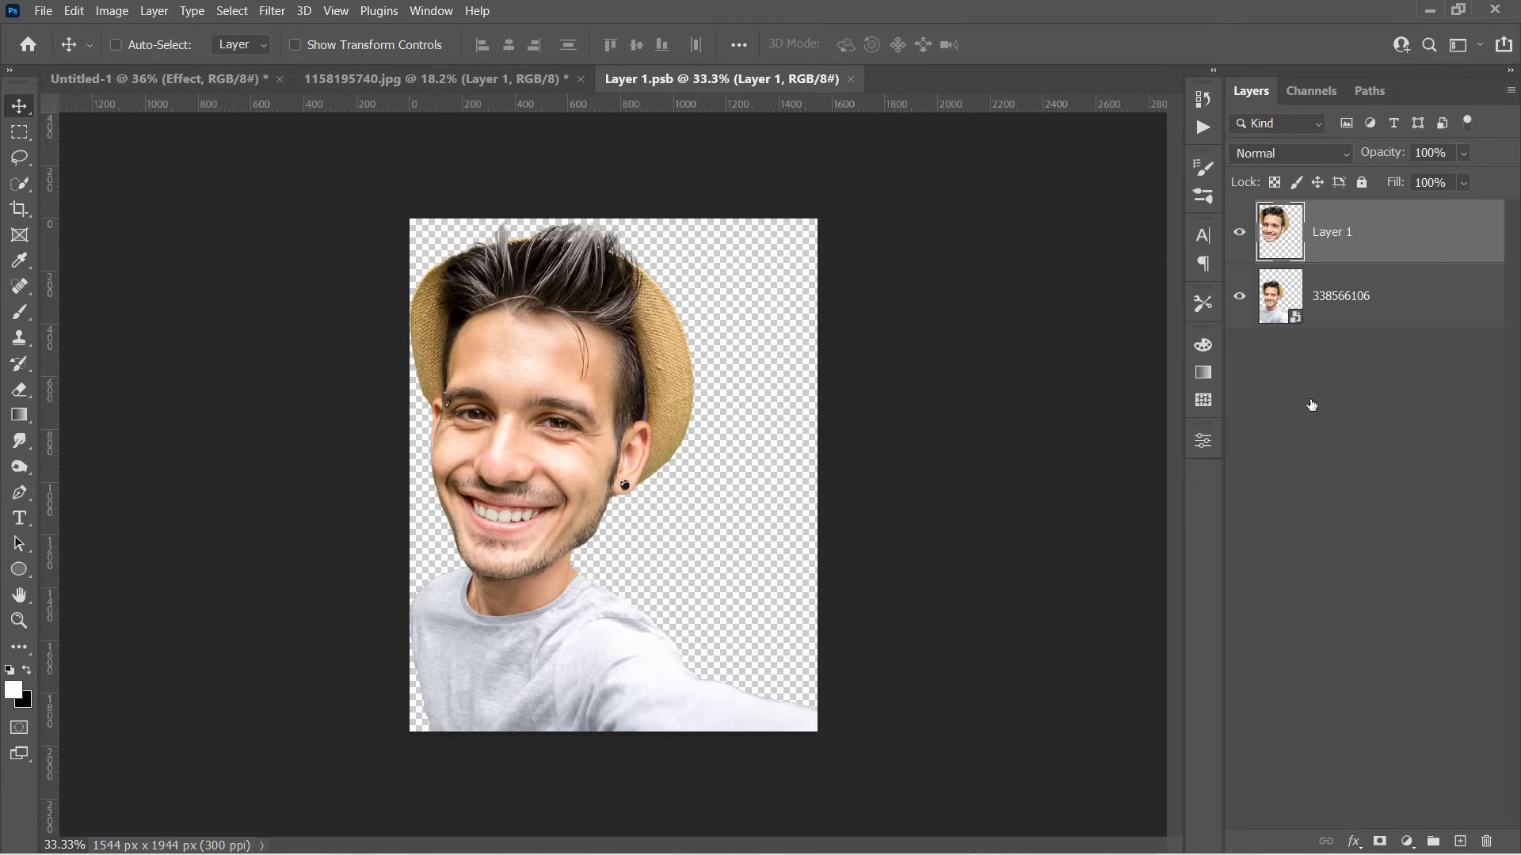
Drag the surprised man's cutout layer into the Effect smart object document
left_click(499, 77)
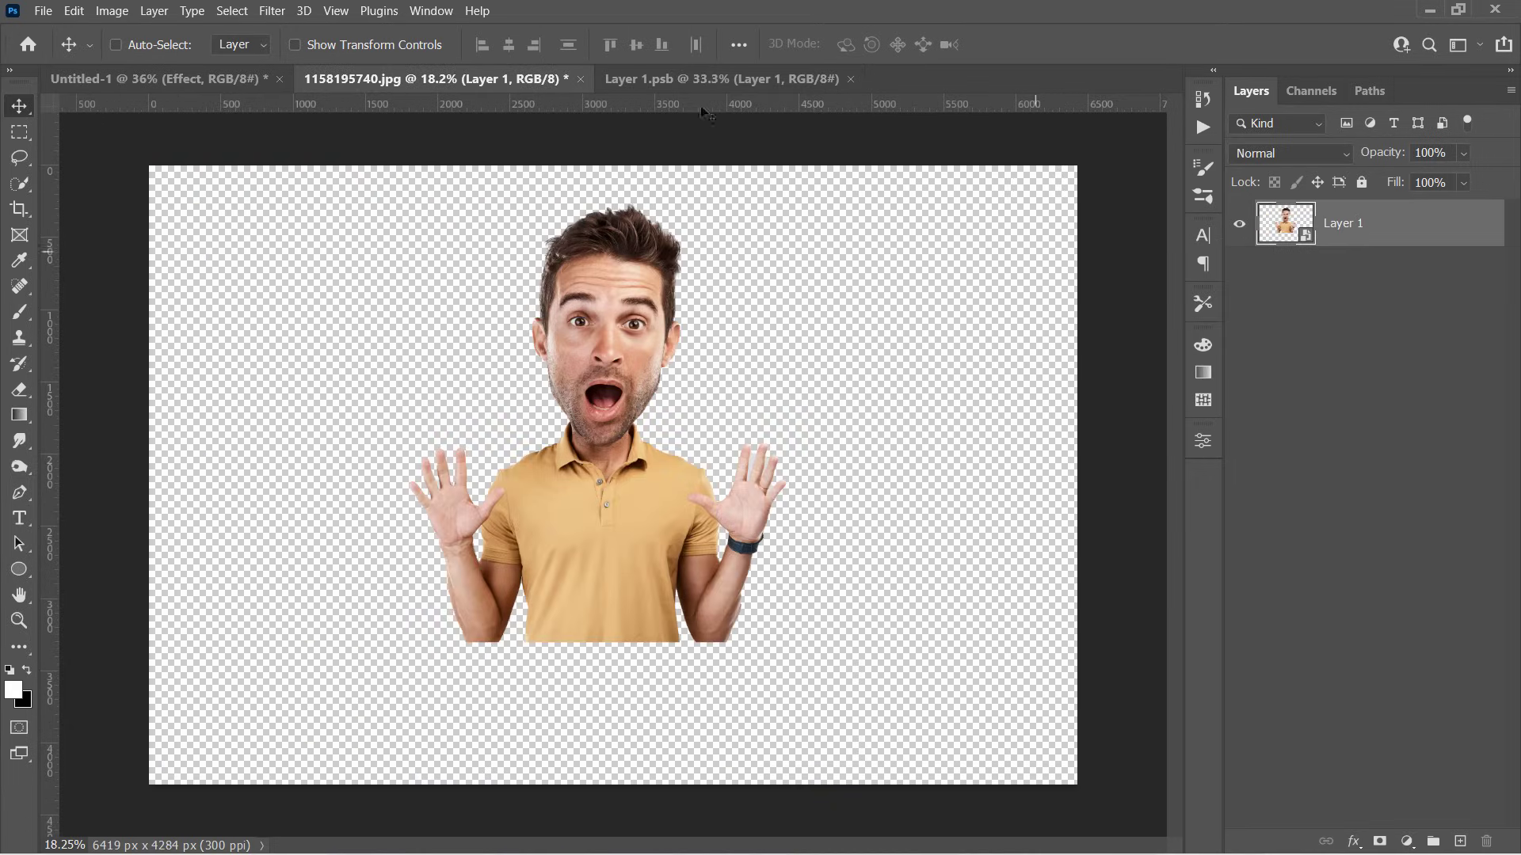
mouse_move(1360, 219)
left_mouse_down()
mouse_move(724, 121)
mouse_move(599, 514)
mouse_move(717, 534)
left_mouse_up()
Free-transform the new face layer to scale and position it over the old face
key("ctrl+t")
left_click_drag(876, 190, 801, 248)
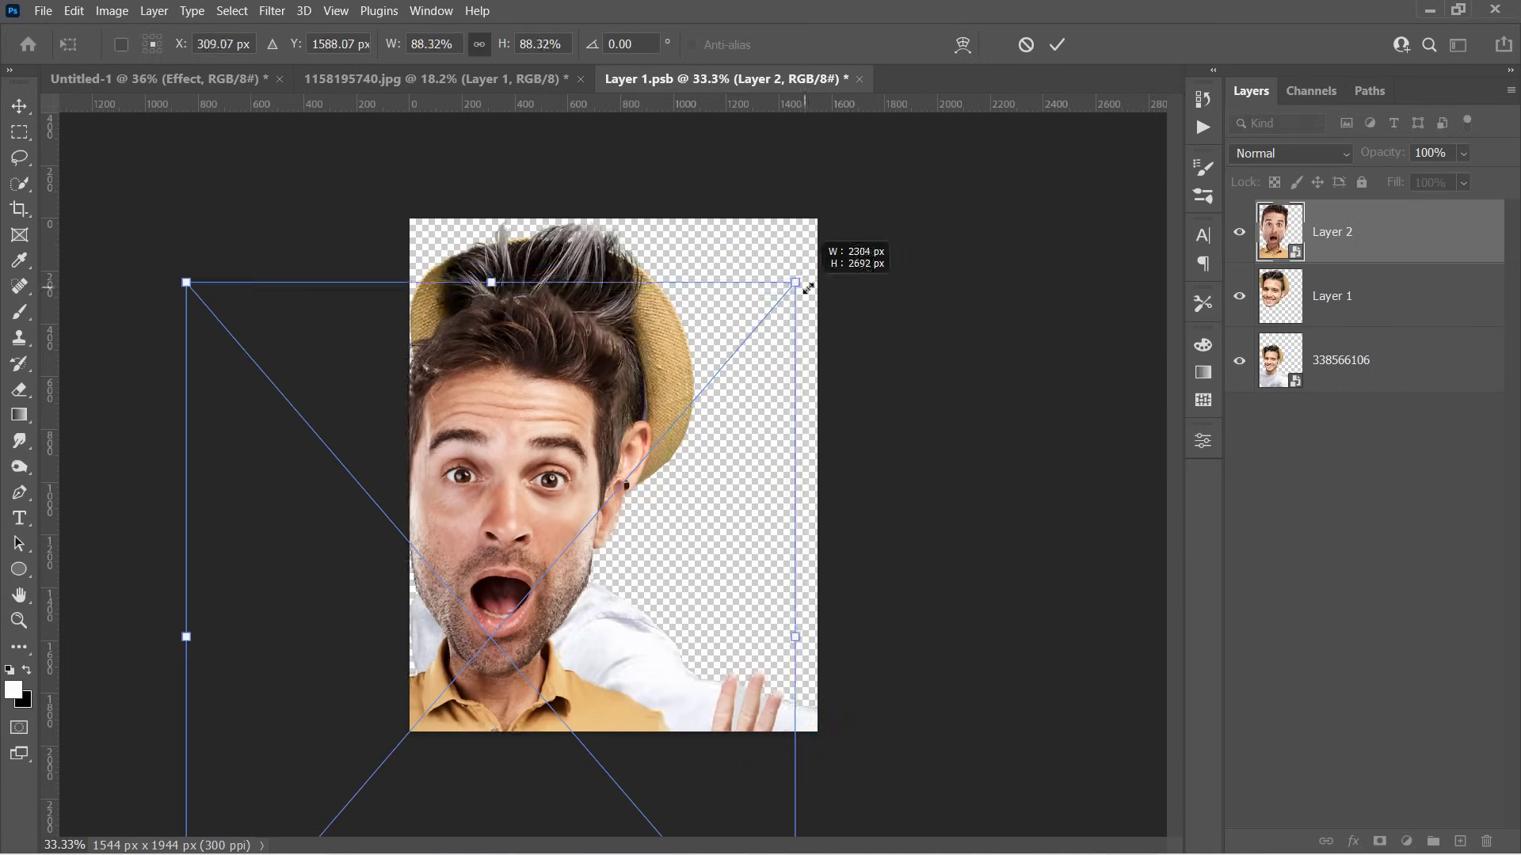
mouse_move(666, 500)
left_mouse_down()
mouse_move(553, 465)
mouse_move(549, 480)
left_mouse_up()
left_click_drag(827, 581, 815, 582)
key("Return")
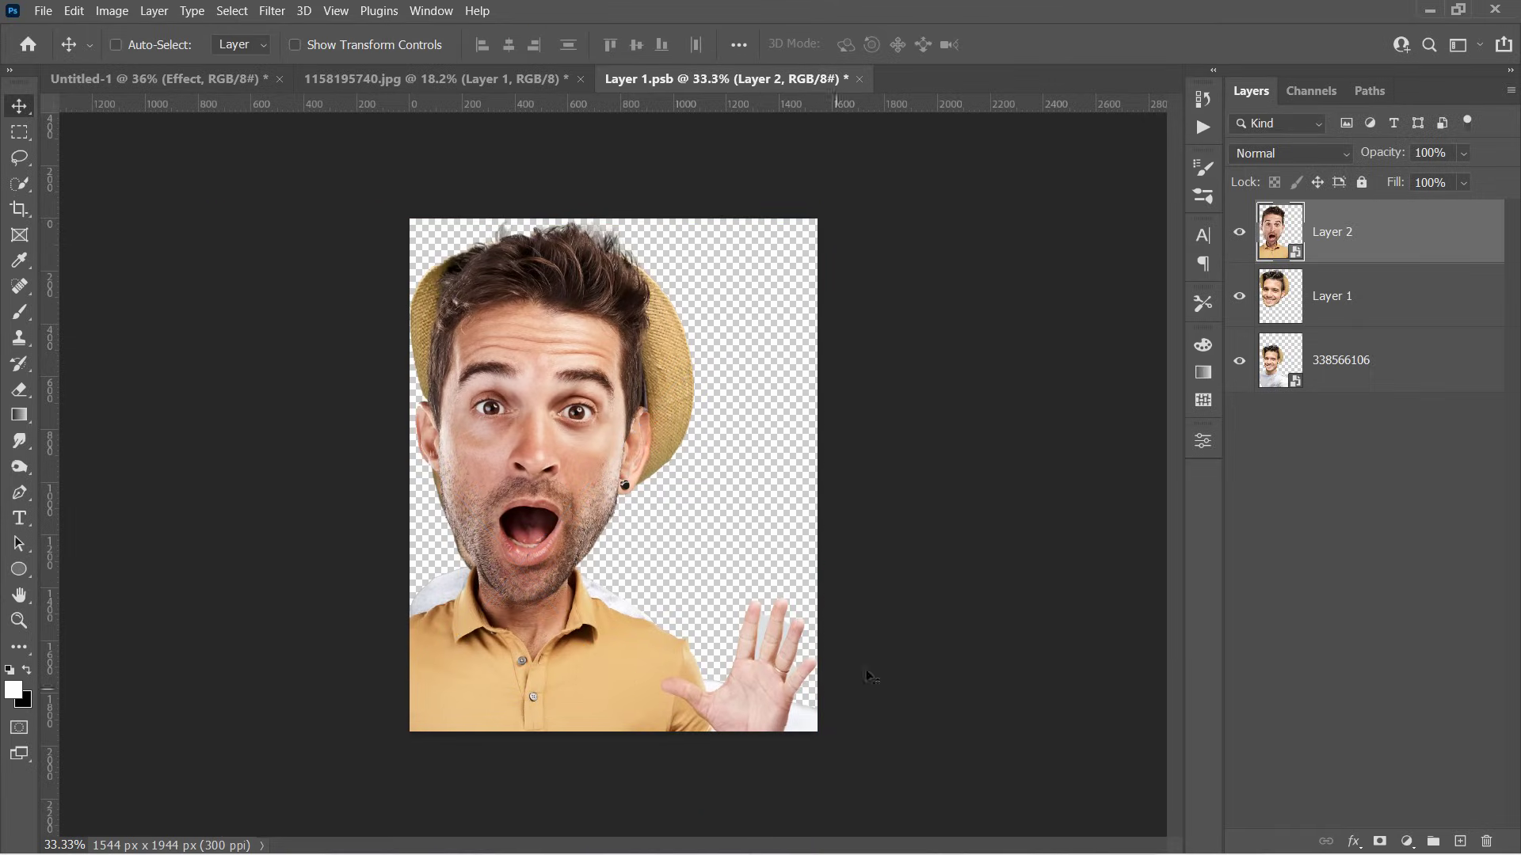
Hide Layer 1 and the 338566106 layer, save the smart object, and return to the logo document
left_click(1240, 296)
left_click(1239, 360)
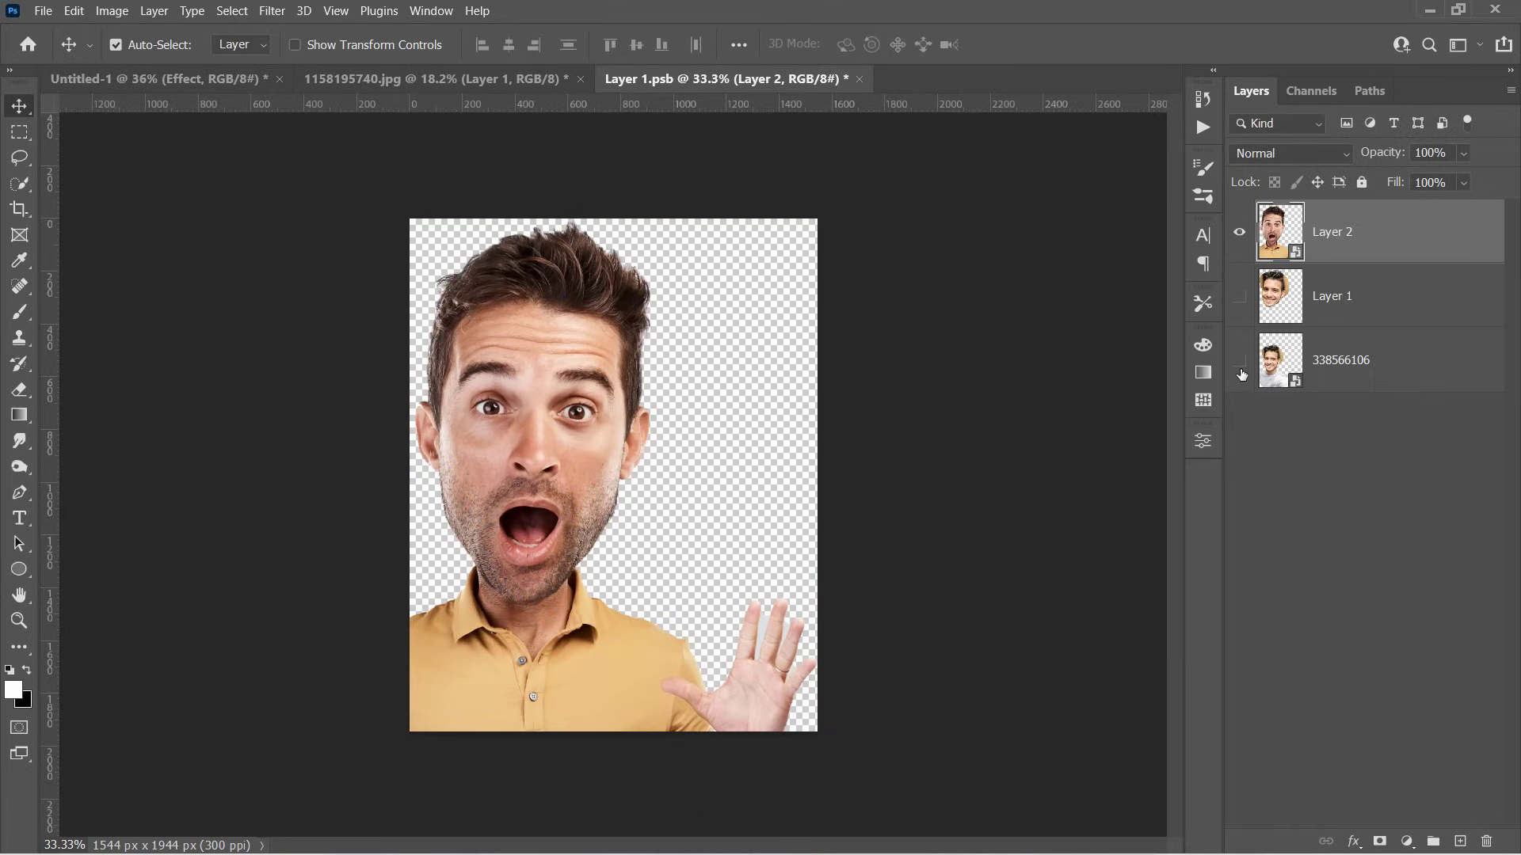
key("ctrl+s")
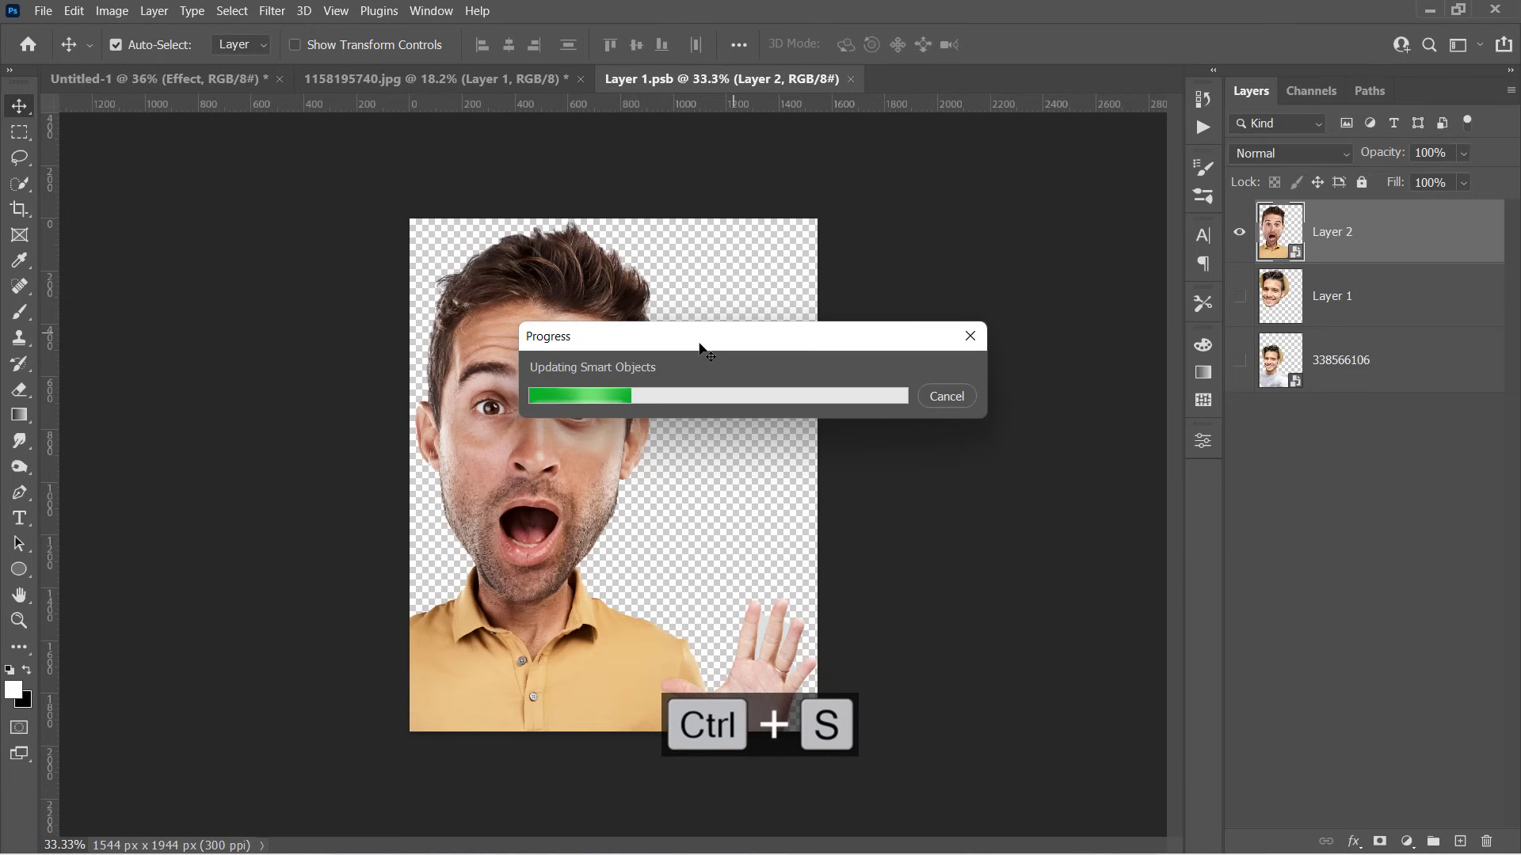
left_click(190, 74)
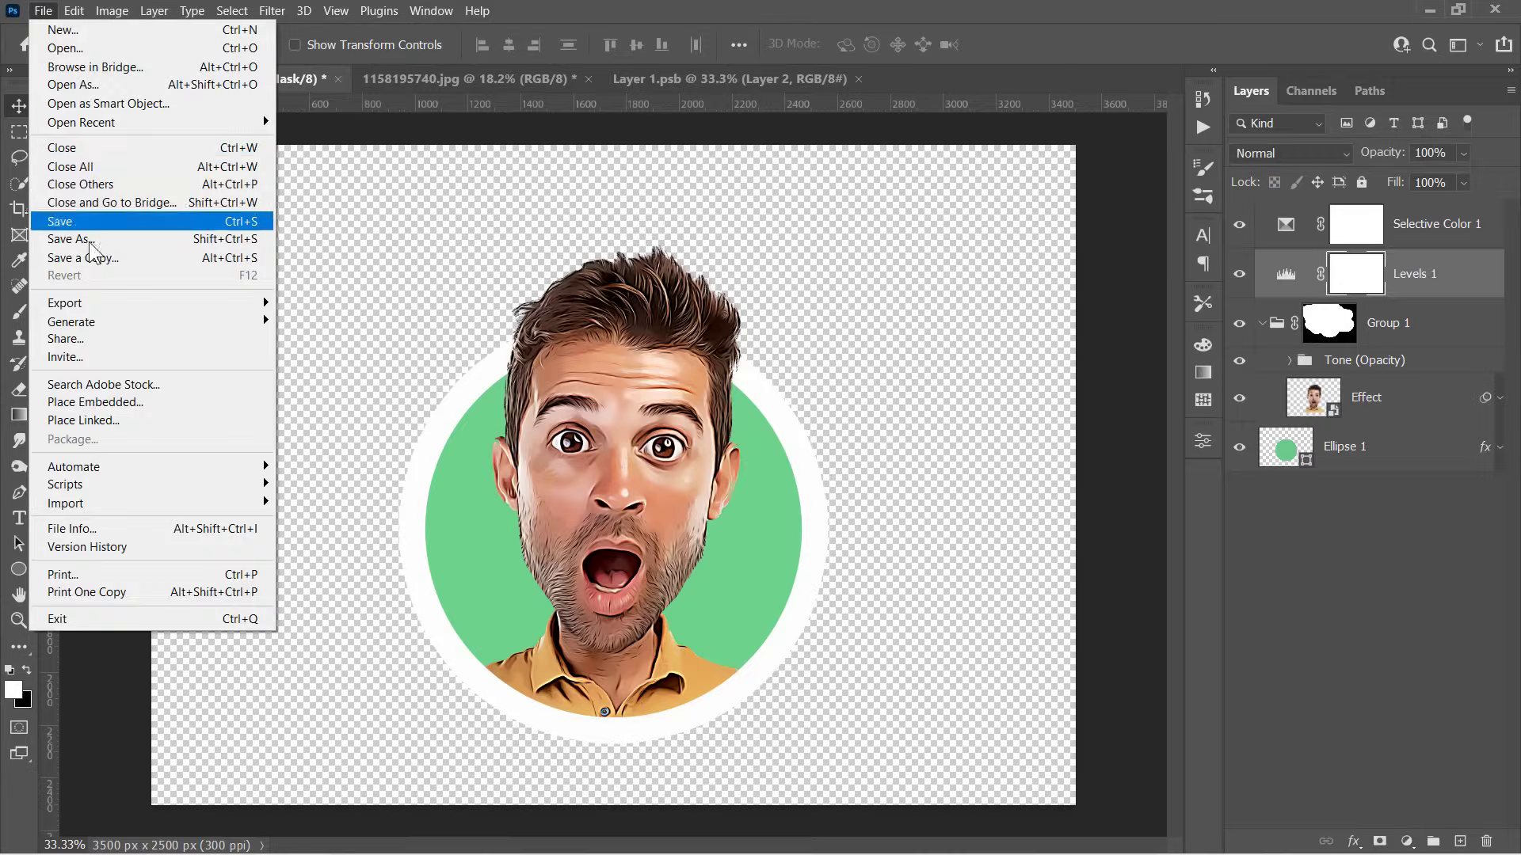
Bring up Save As for the logo template as Untitled-1.psd in the Assets folder
left_click(89, 242)
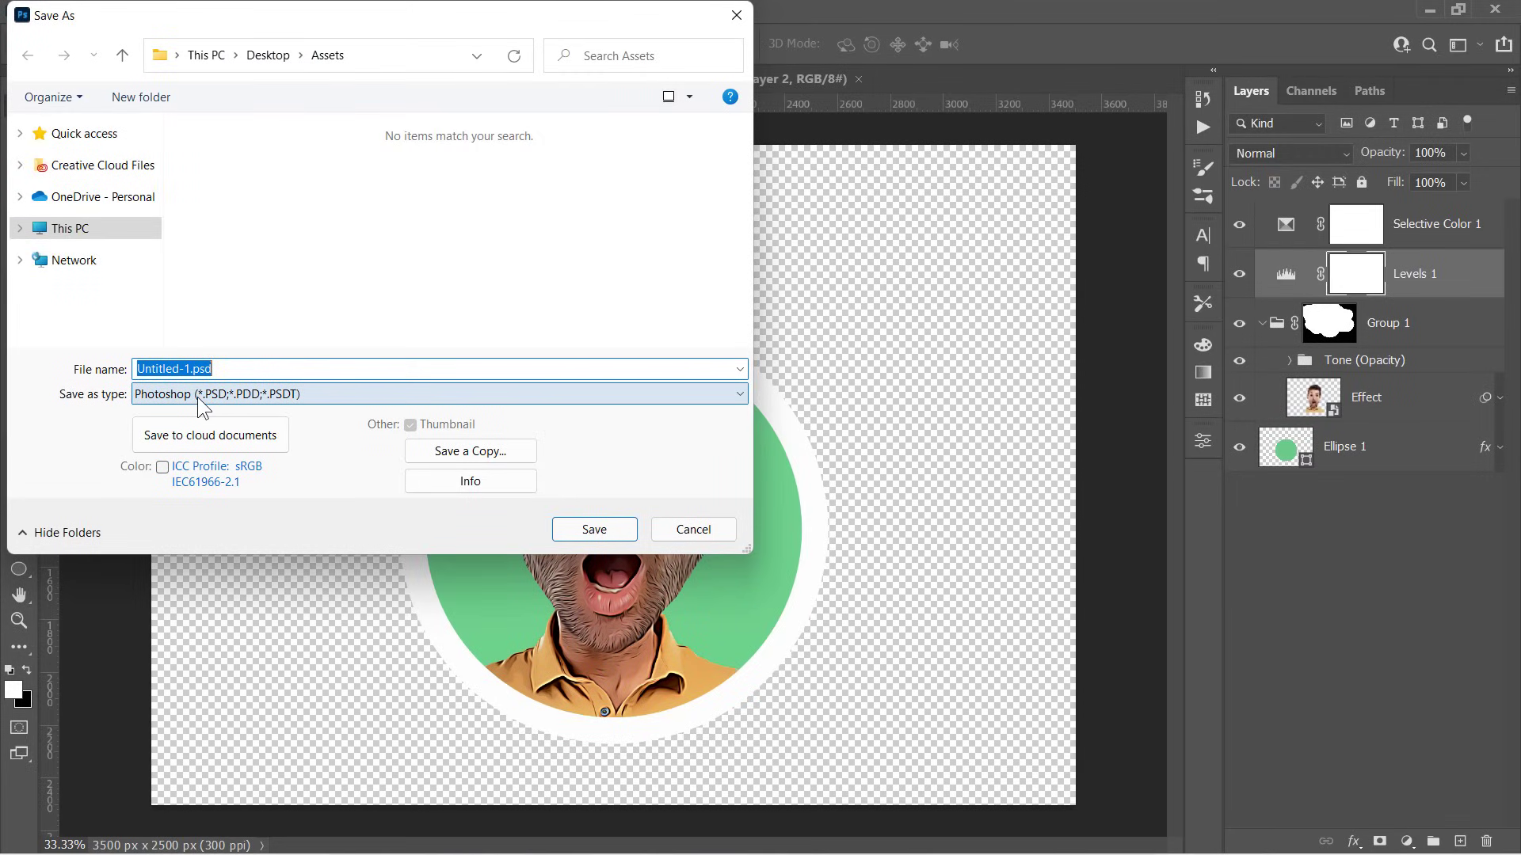